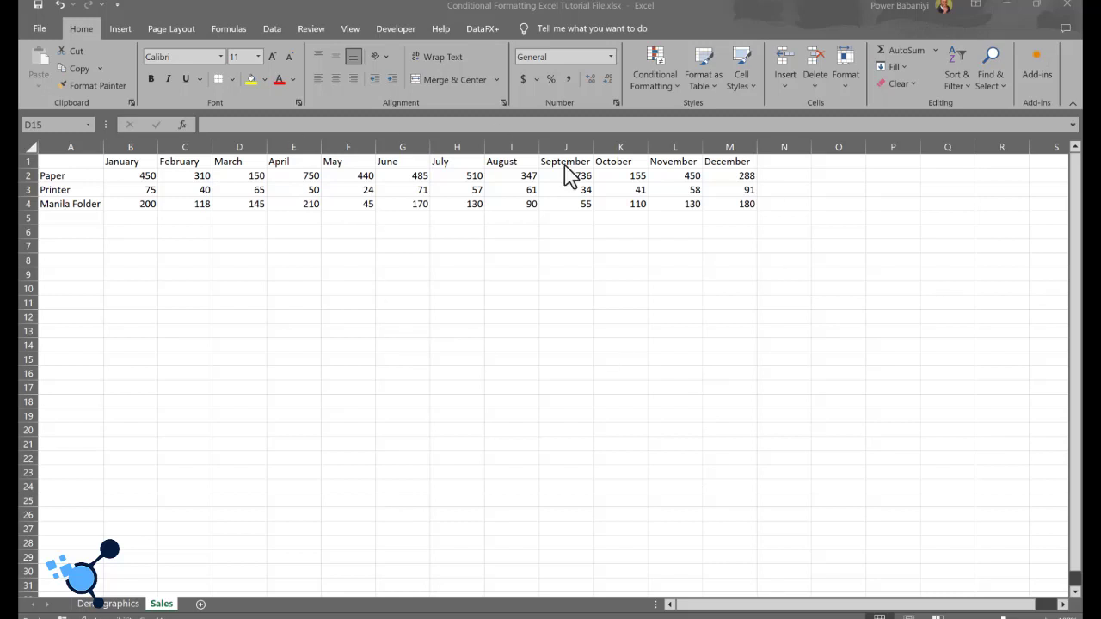
click(89, 20)
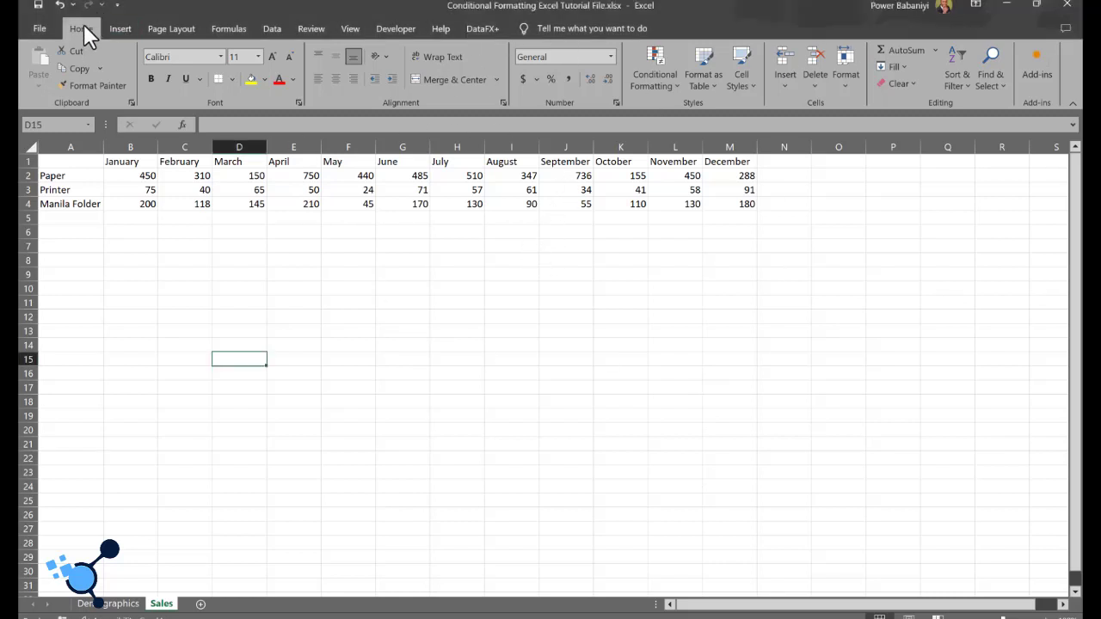
click(677, 87)
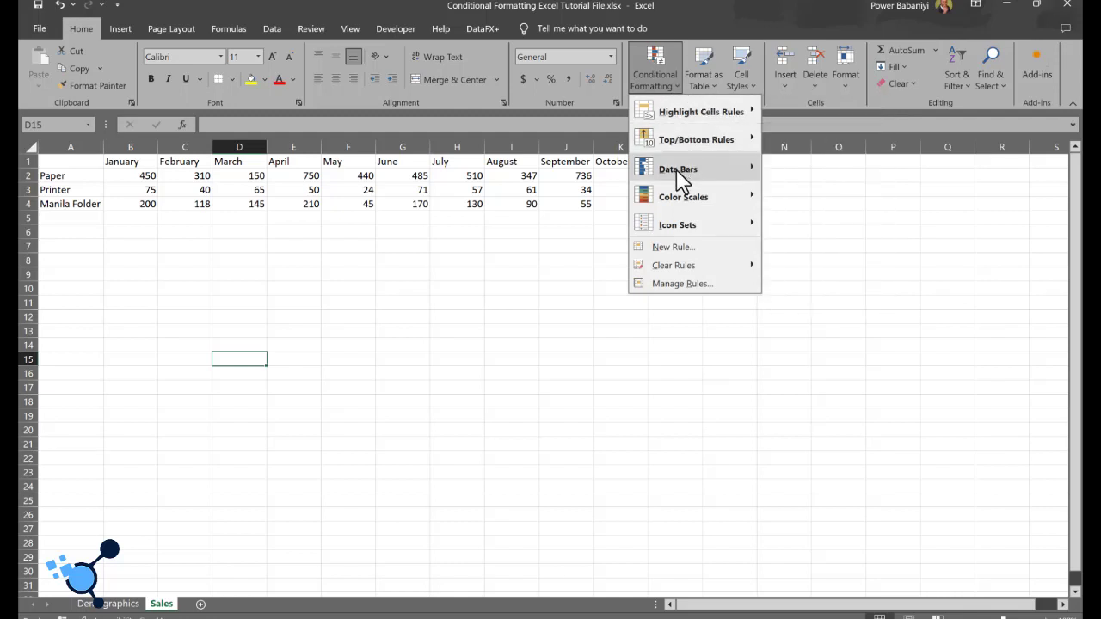
mouse_move(692, 202)
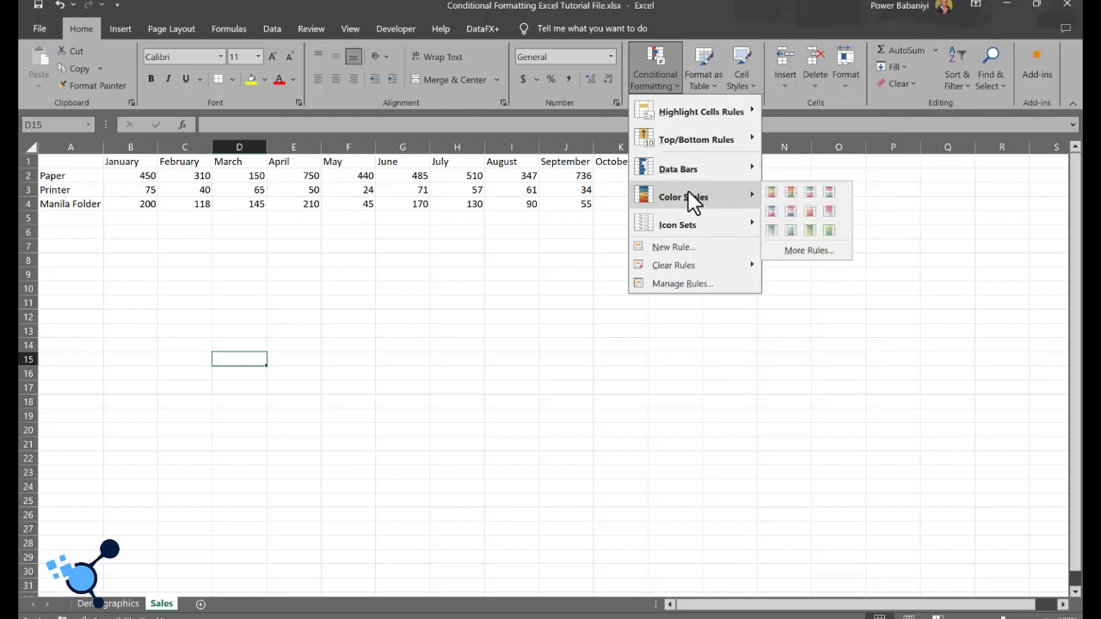
mouse_move(680, 232)
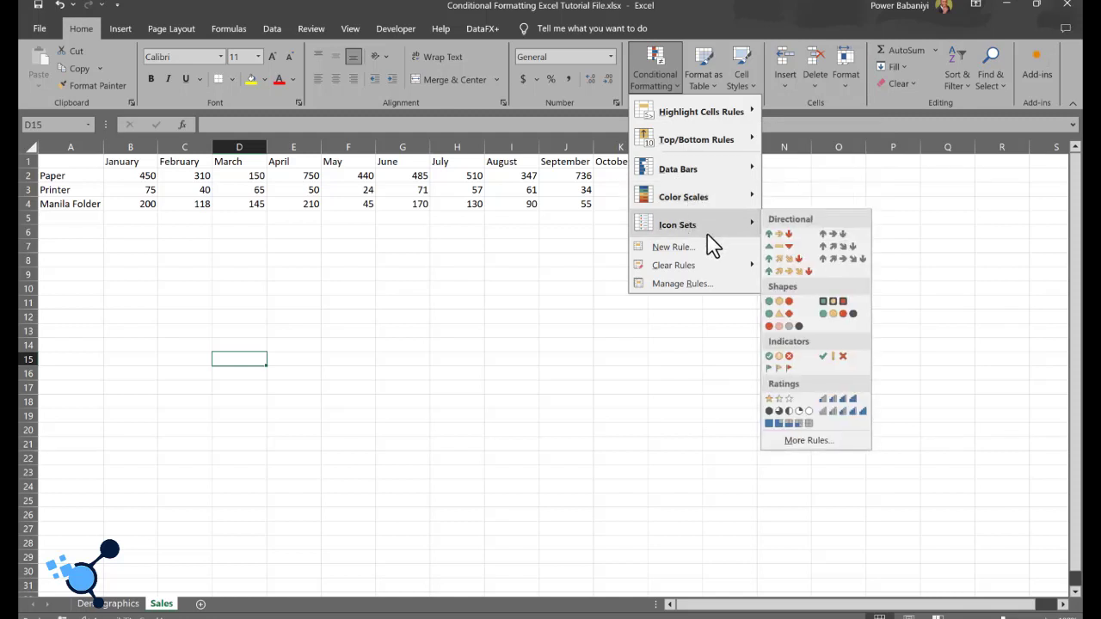
mouse_move(691, 271)
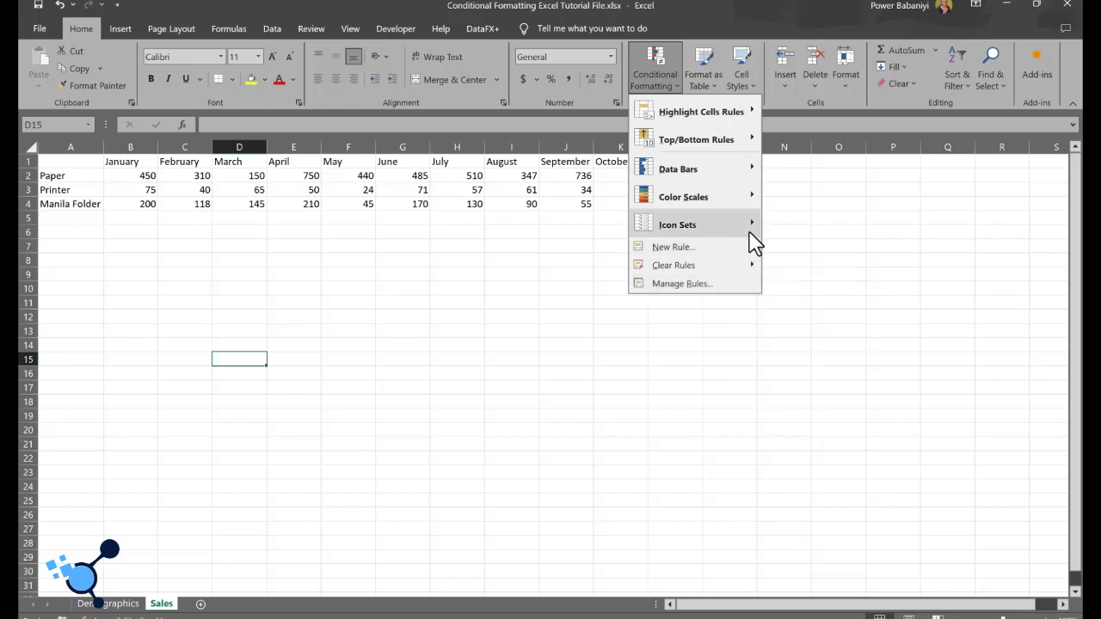
mouse_move(750, 228)
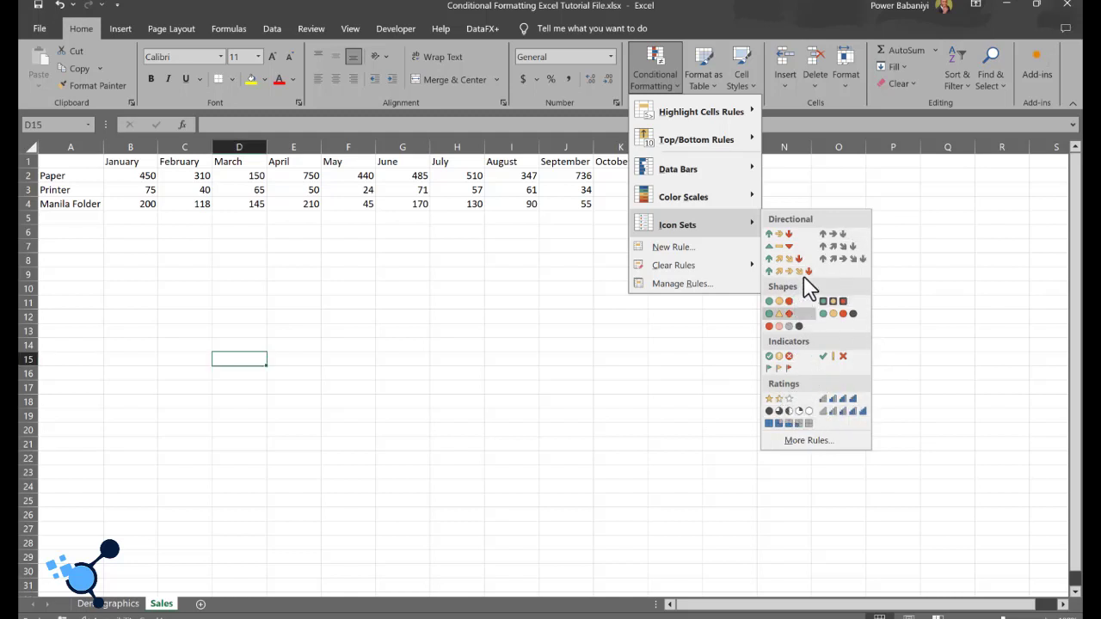
click(447, 317)
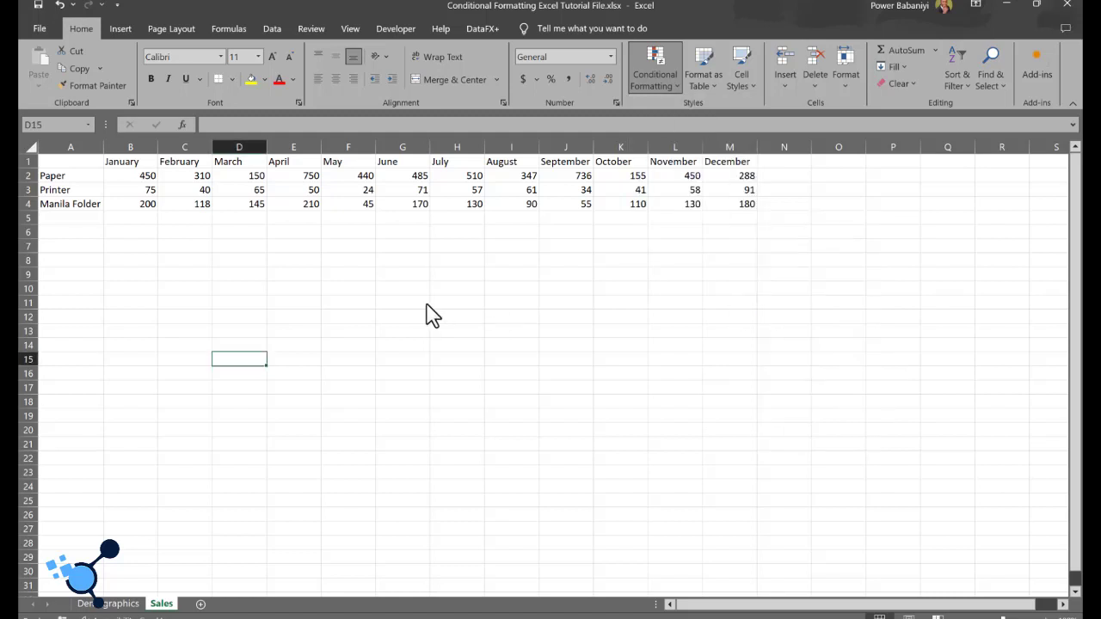
Step: Apply the three-arrow colored directional icon set to the Paper sales values from January to December (B2:M2)
click(84, 177)
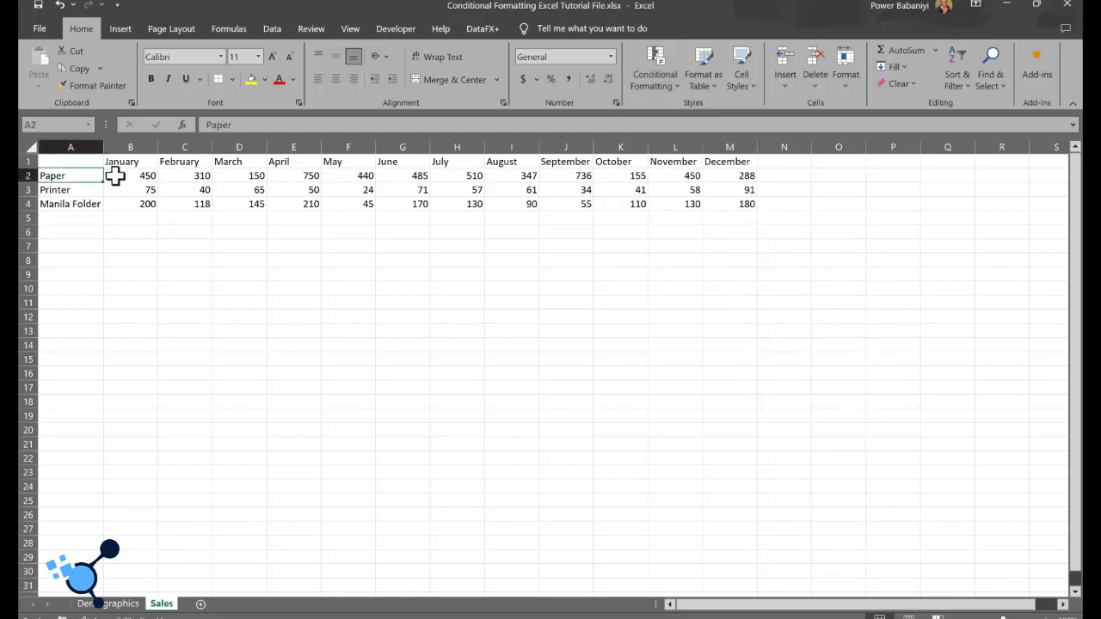
click(113, 175)
drag(107, 175, 738, 176)
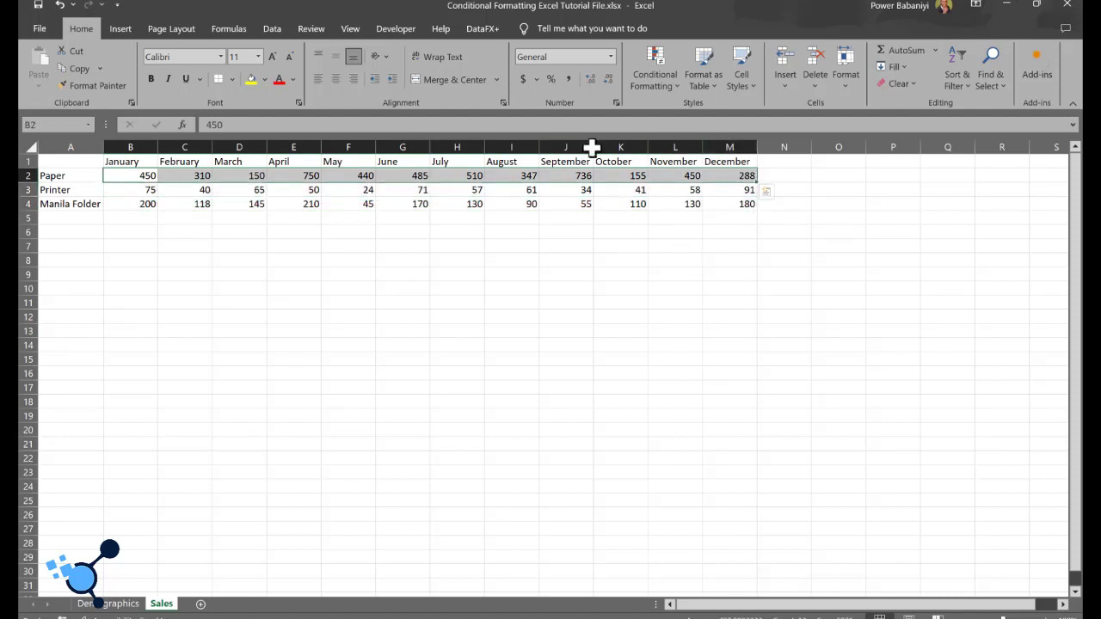
click(666, 82)
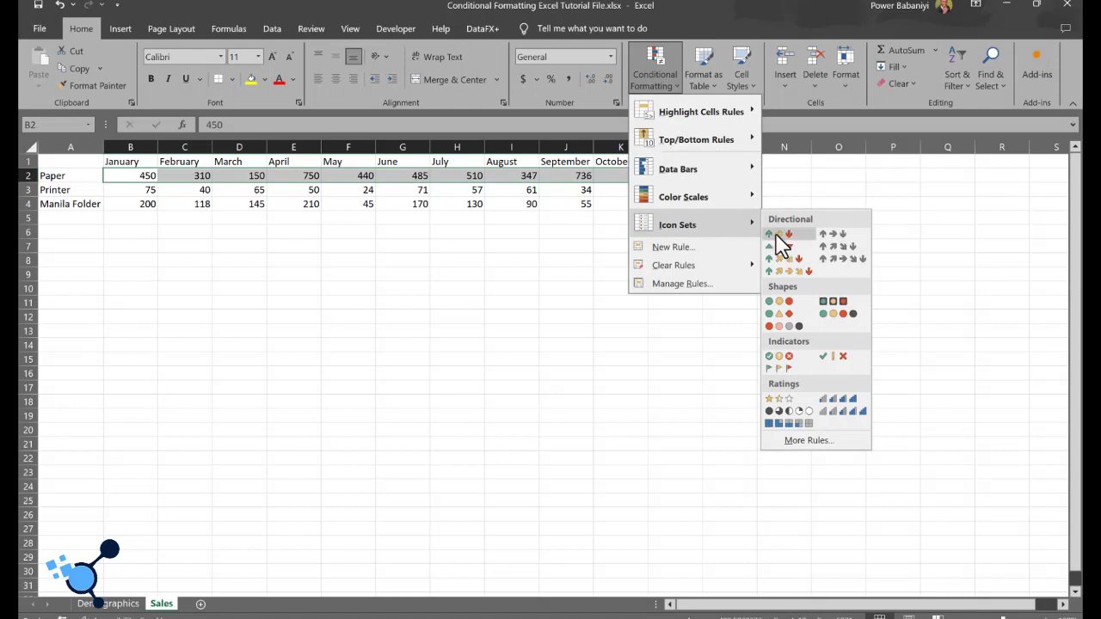
click(779, 234)
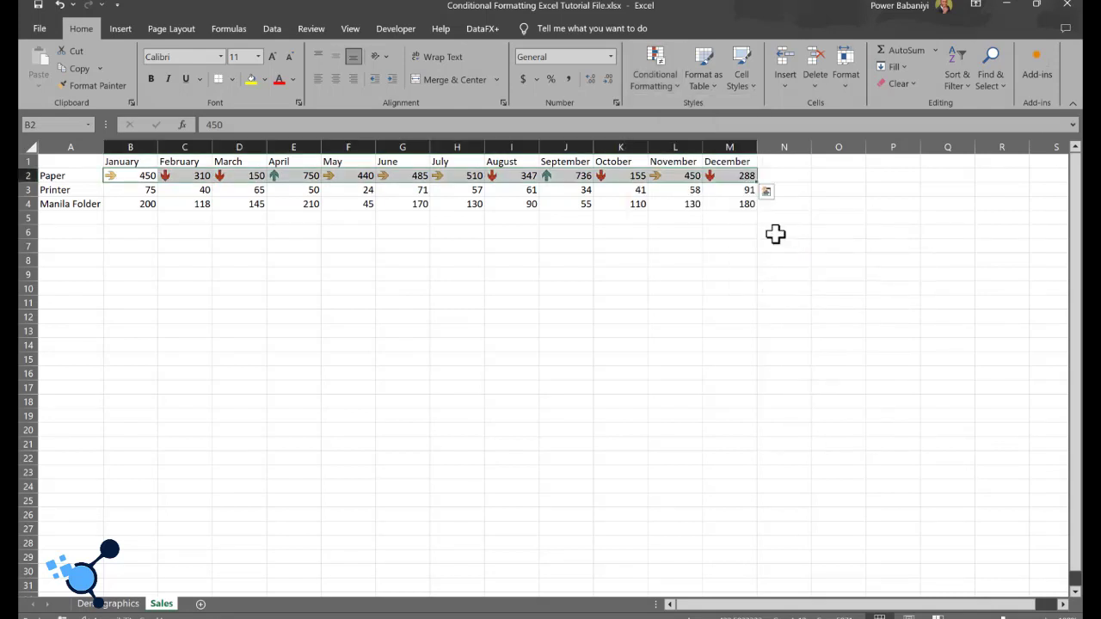
click(454, 246)
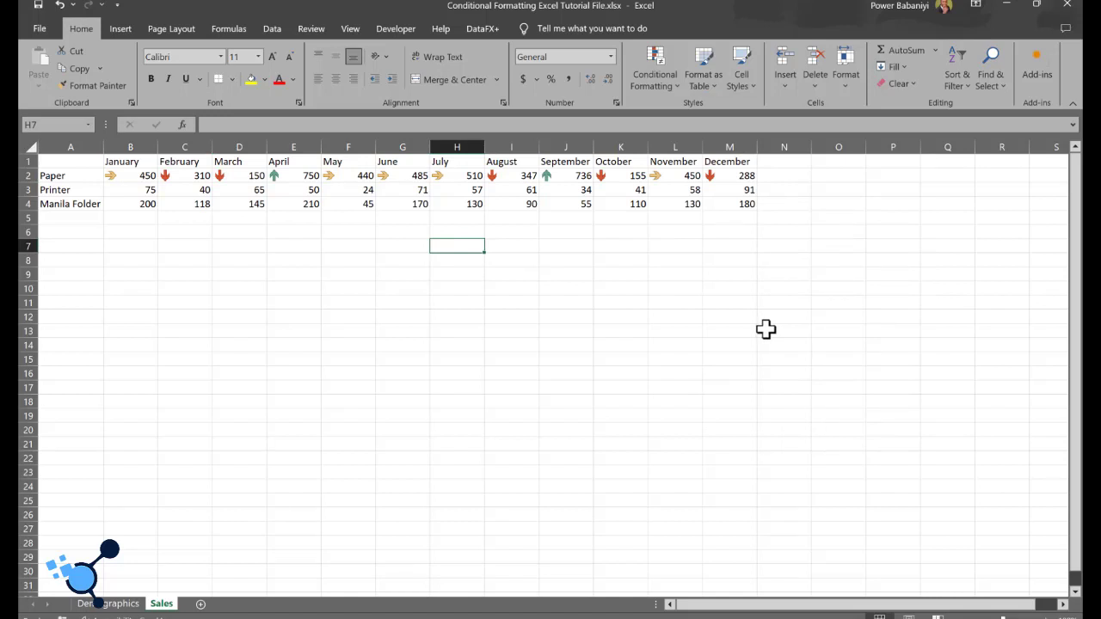
Step: Examine the arrow icons in the Paper row, comparing the monthly sales values that received each arrow direction
click(112, 175)
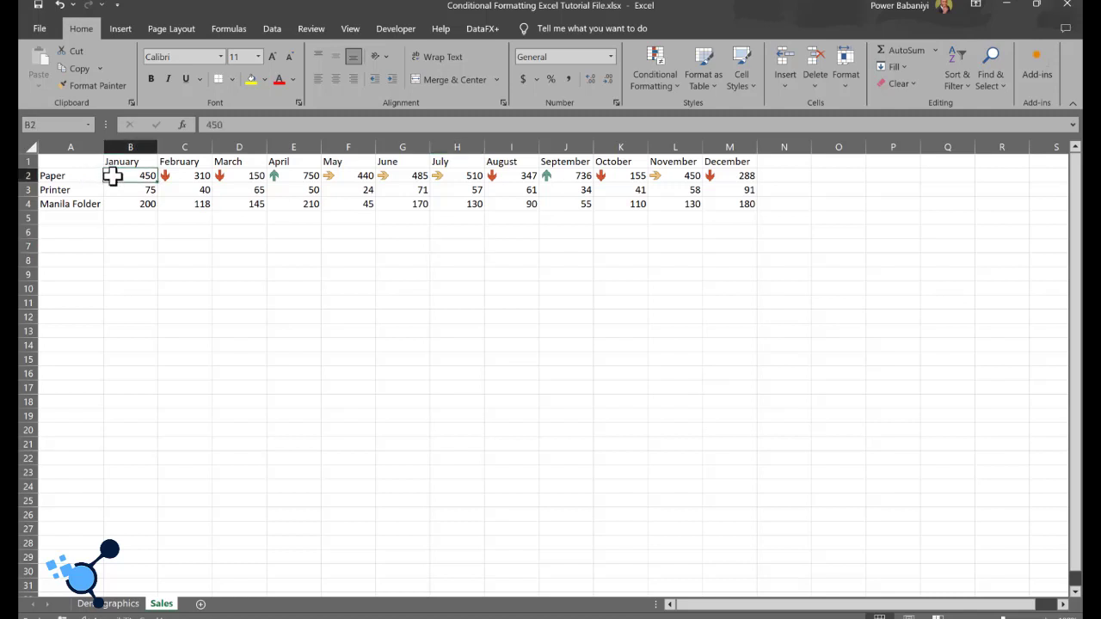
drag(112, 176, 742, 176)
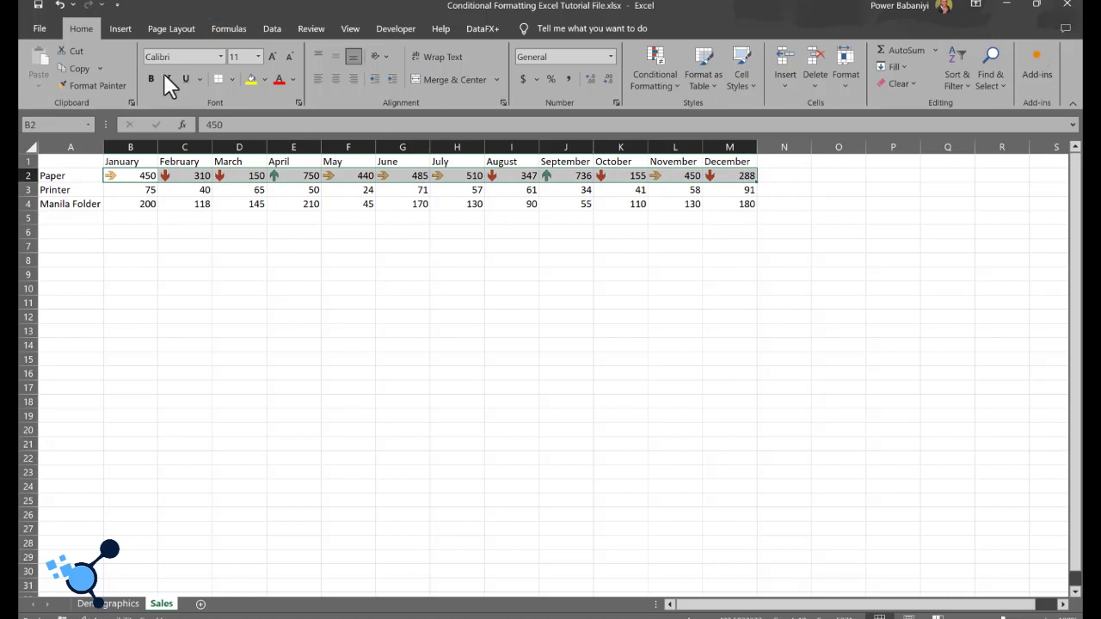
click(565, 176)
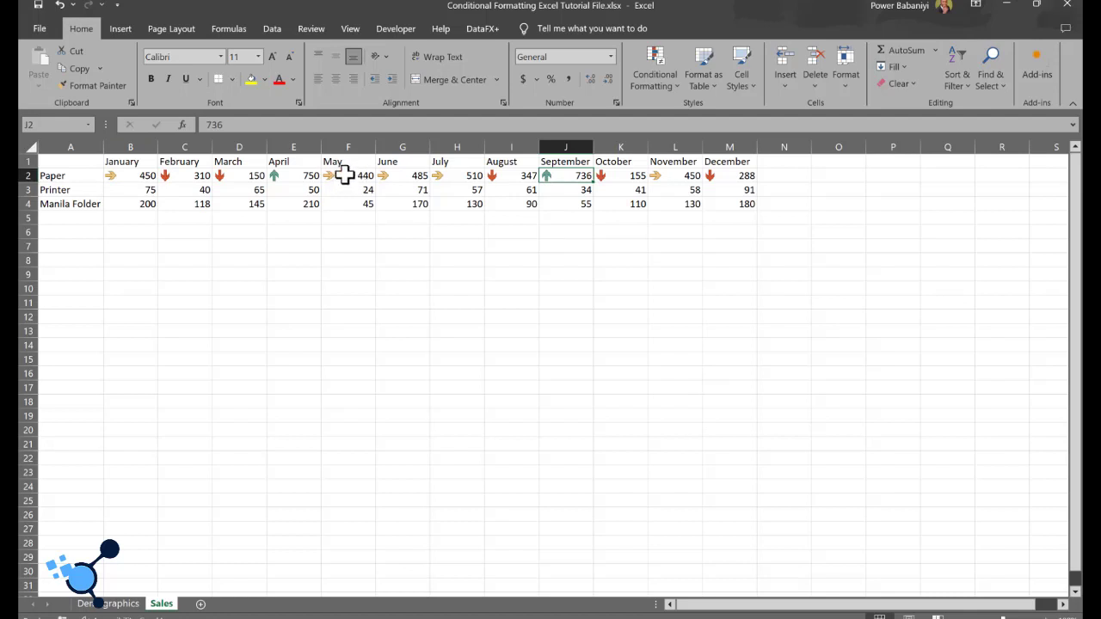
click(124, 177)
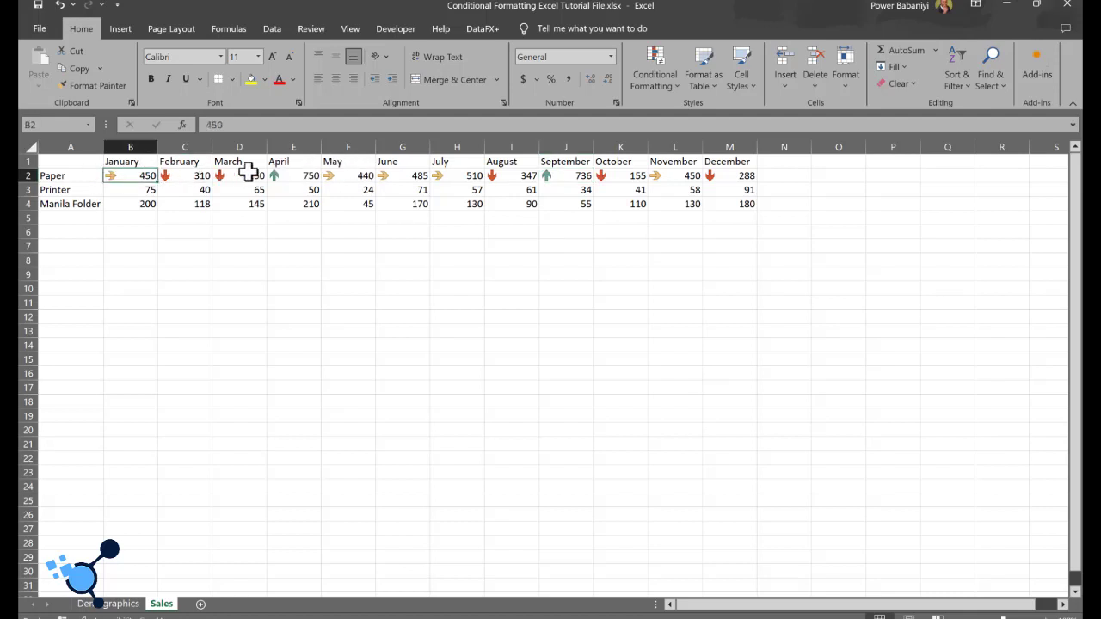
click(325, 174)
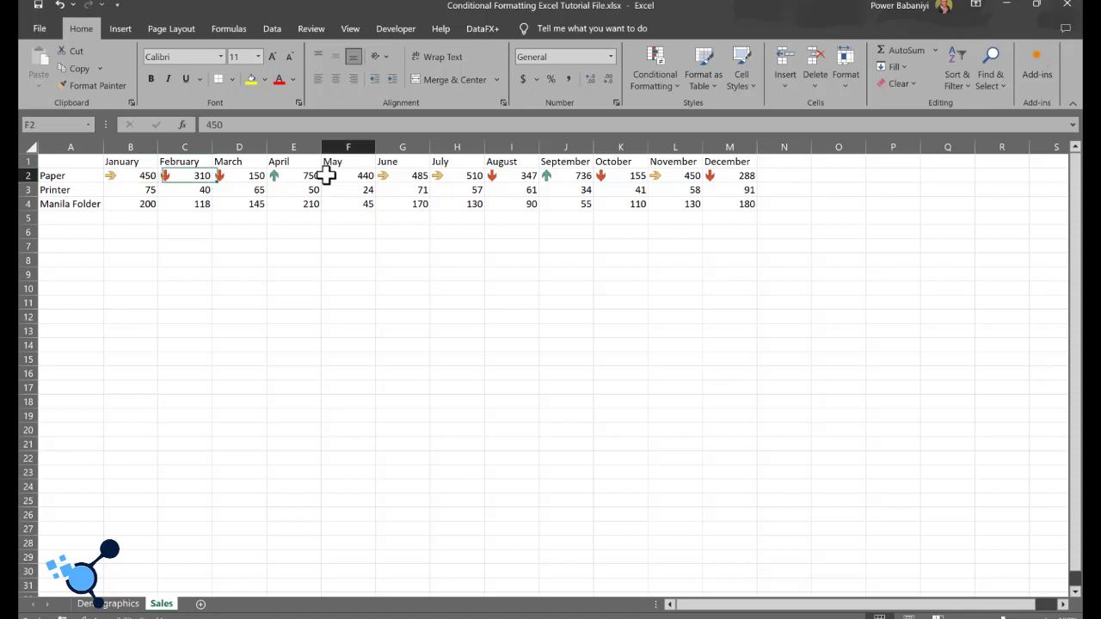
click(444, 177)
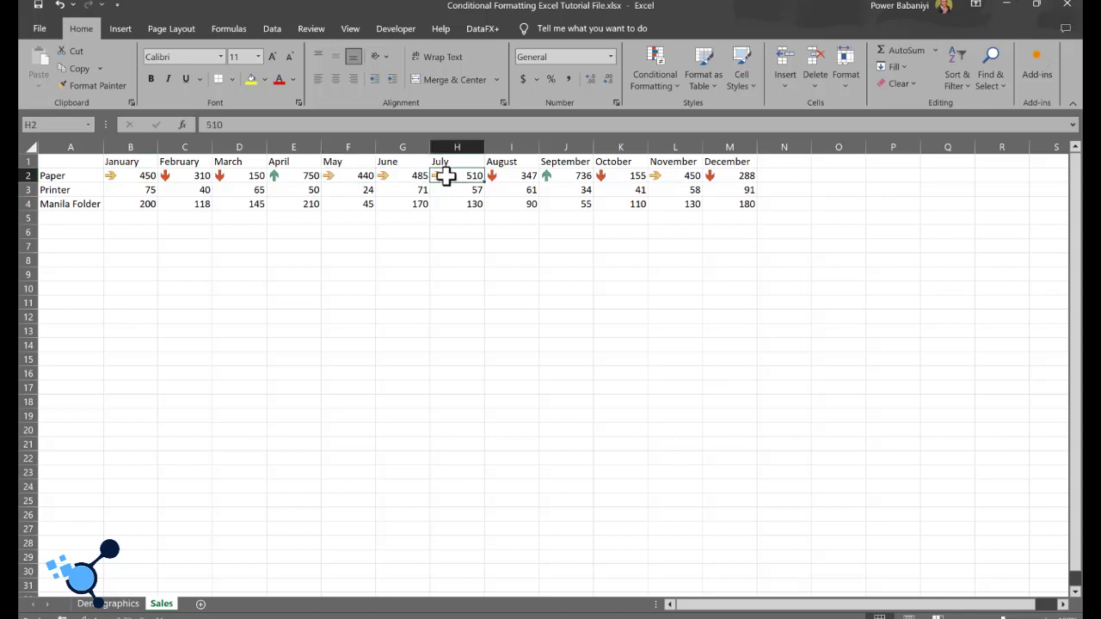
click(406, 178)
click(438, 177)
click(674, 175)
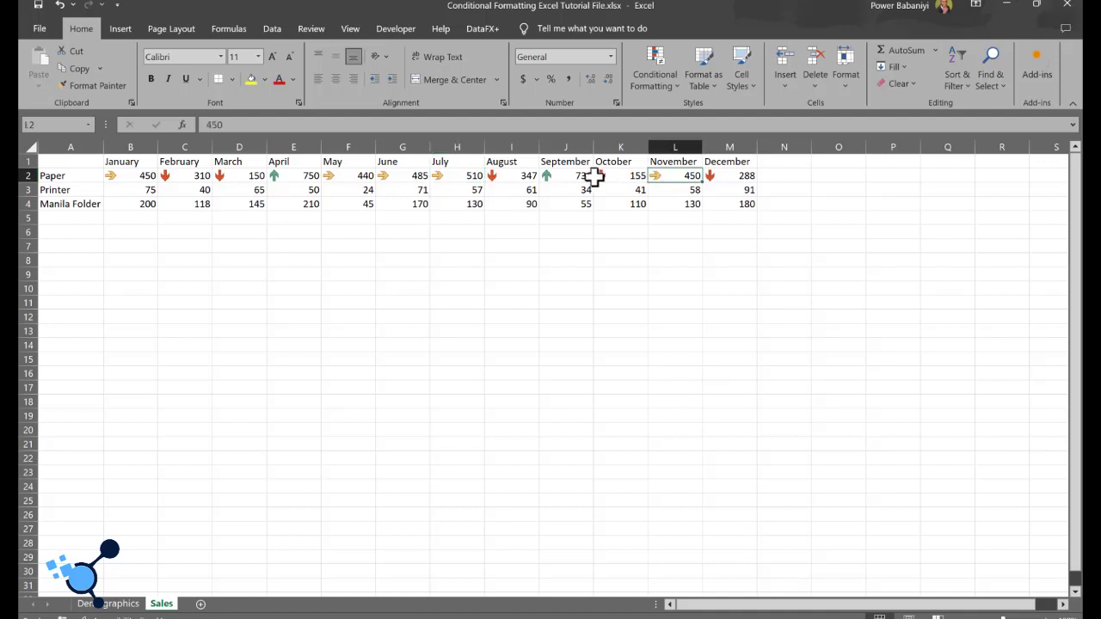
click(476, 177)
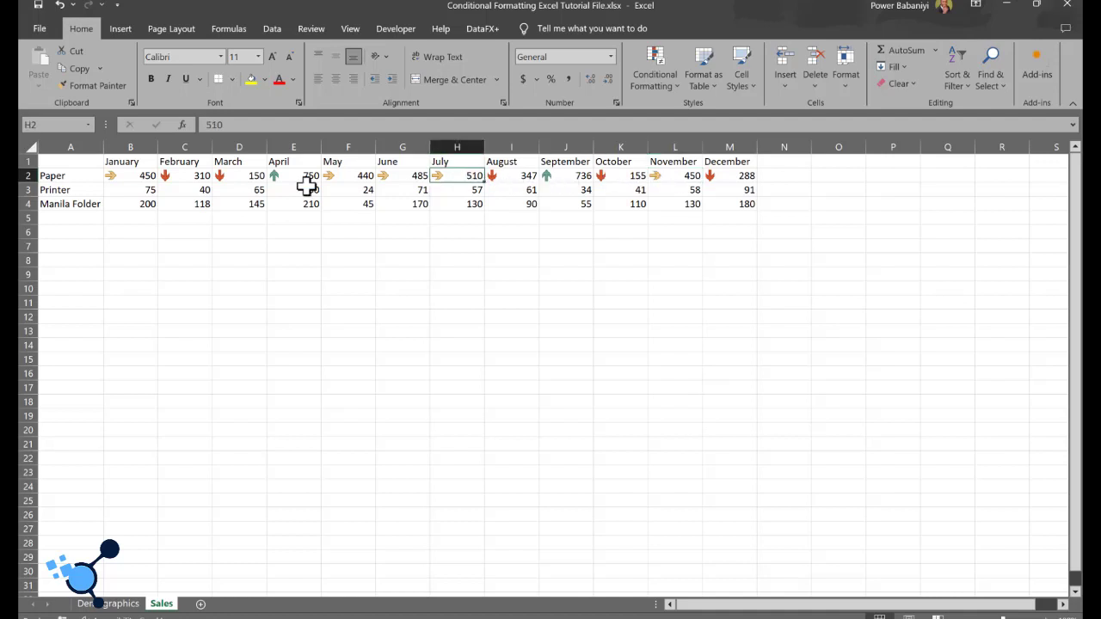
click(187, 177)
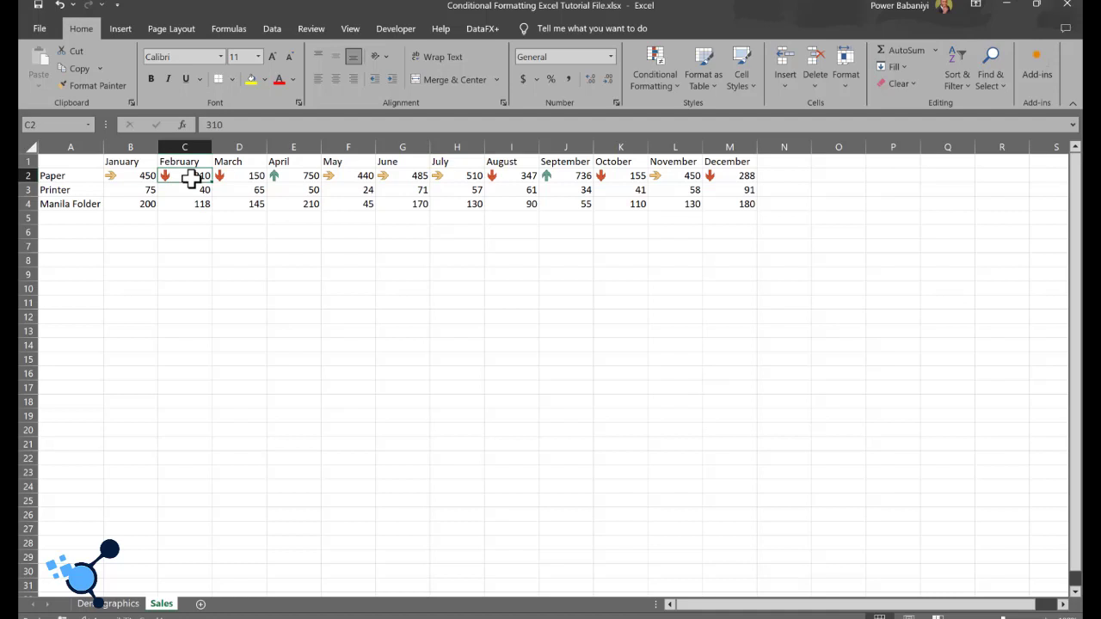
click(254, 177)
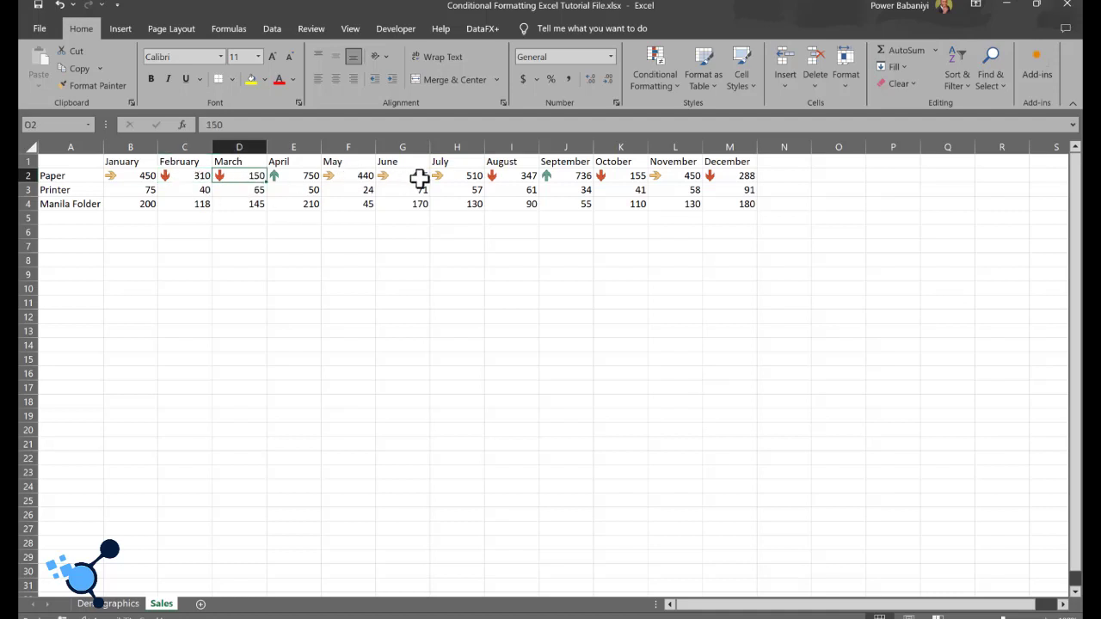
click(289, 177)
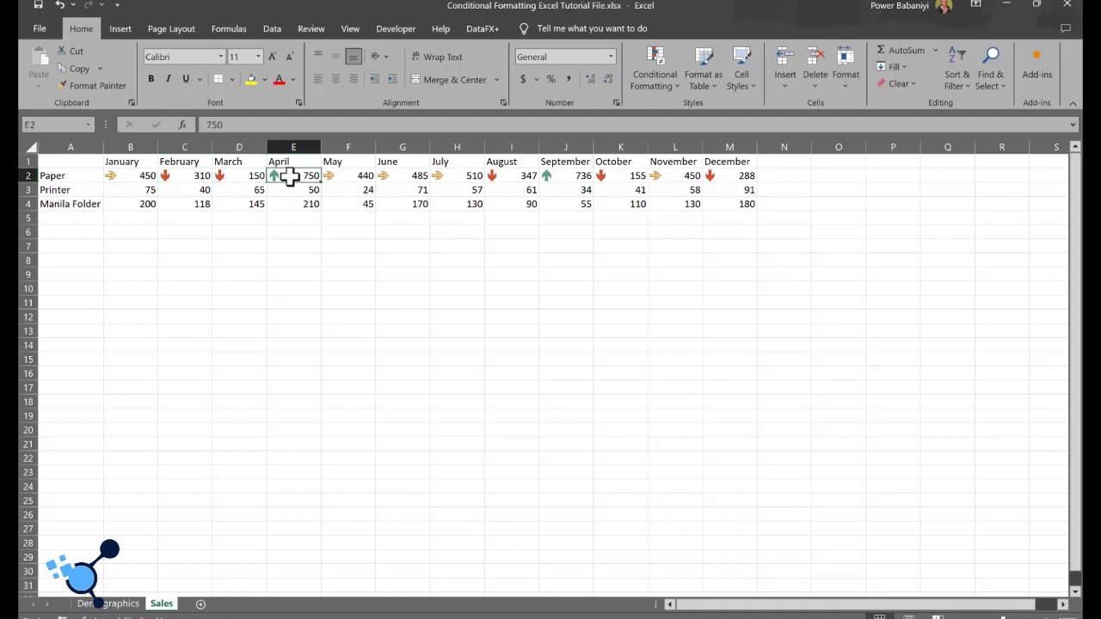
click(563, 176)
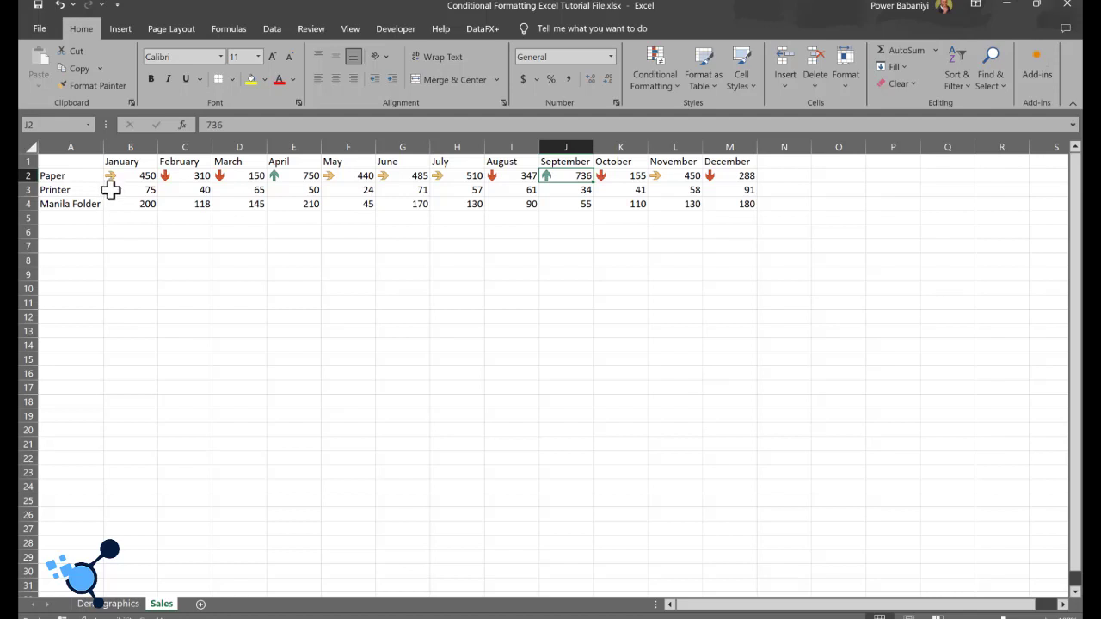
Step: Apply the five-arrow colored directional icon set to the Printer sales values from January to December (B3:M3)
mouse_move(108, 188)
mouse_down()
mouse_move(632, 148)
mouse_move(765, 181)
mouse_move(743, 191)
mouse_up()
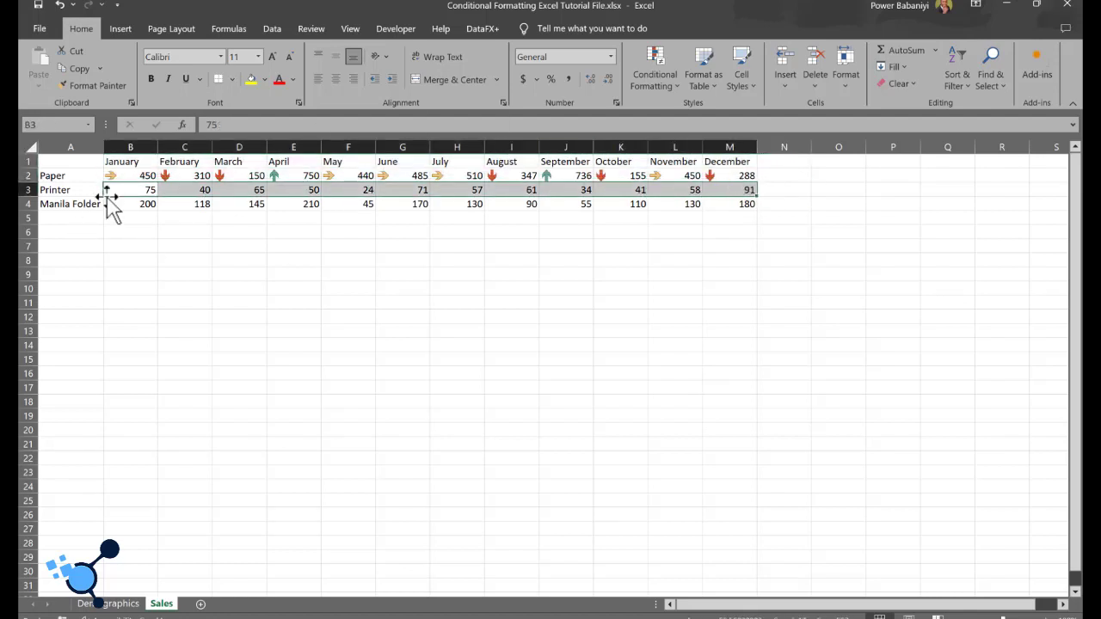
click(668, 84)
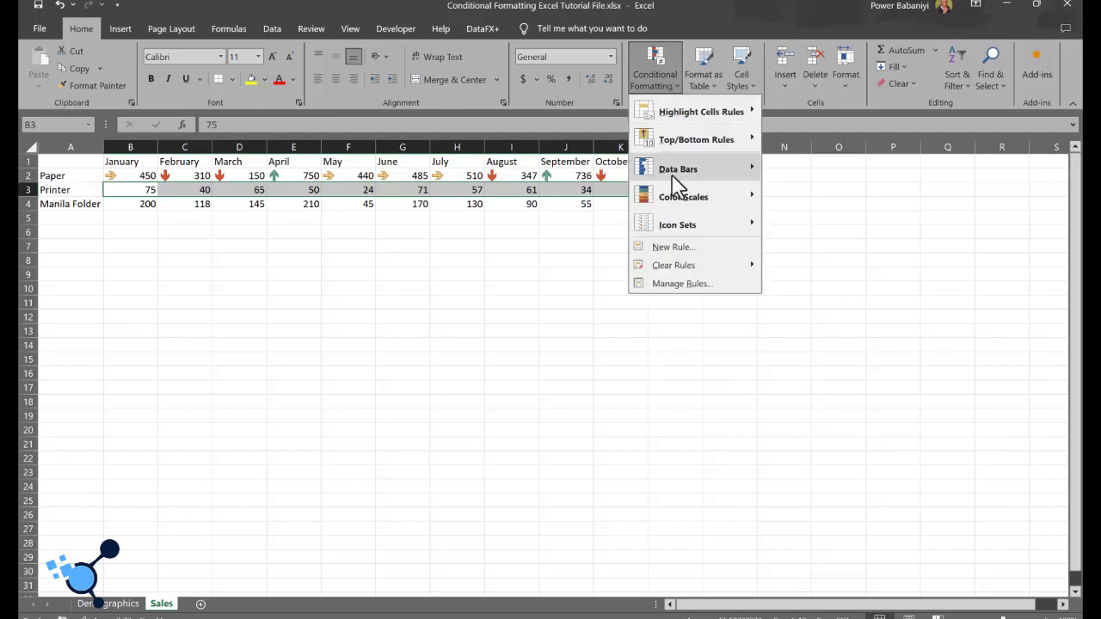
mouse_move(710, 228)
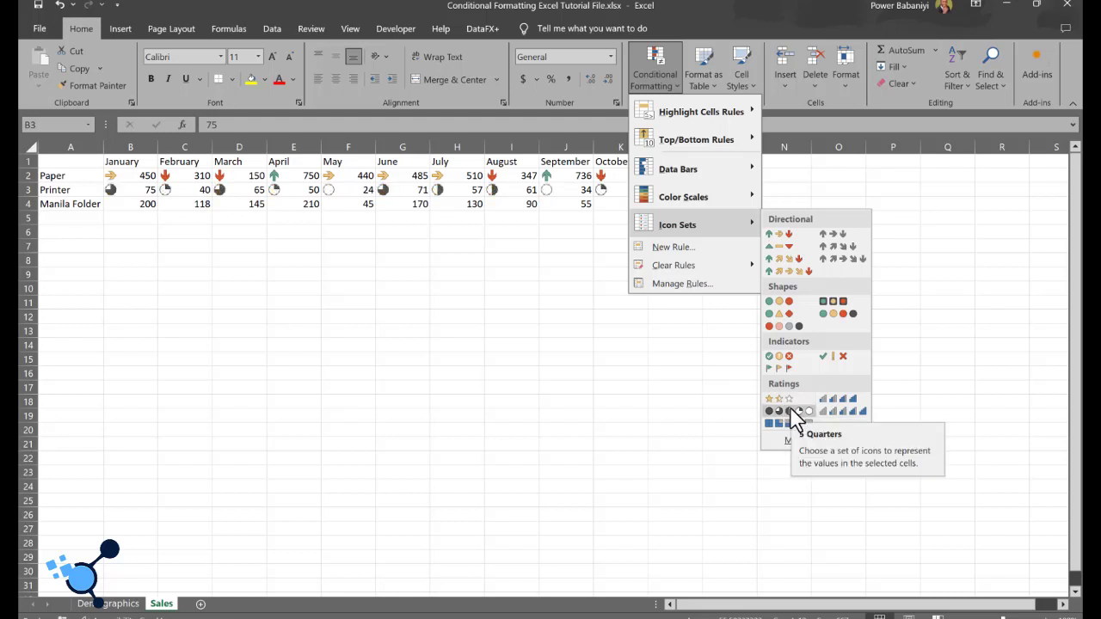
click(803, 273)
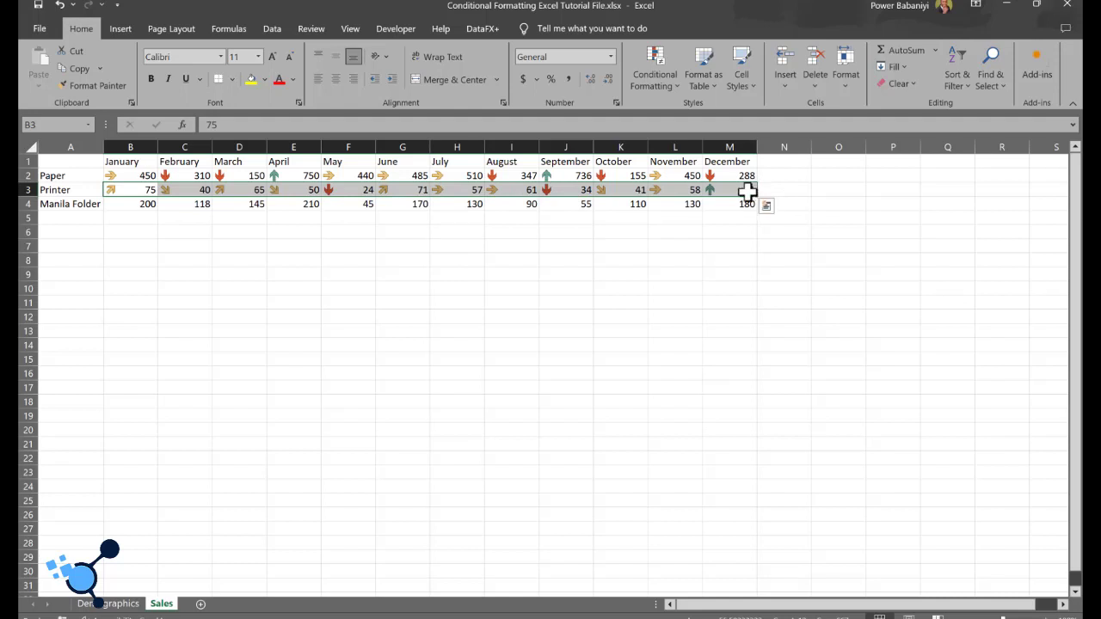
click(718, 218)
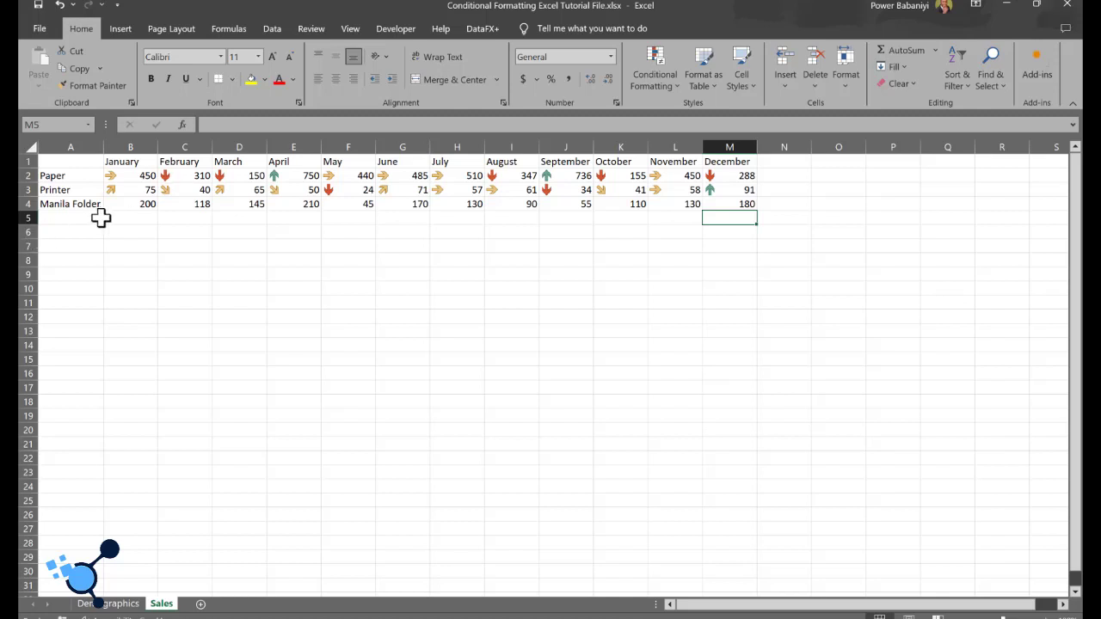
click(673, 85)
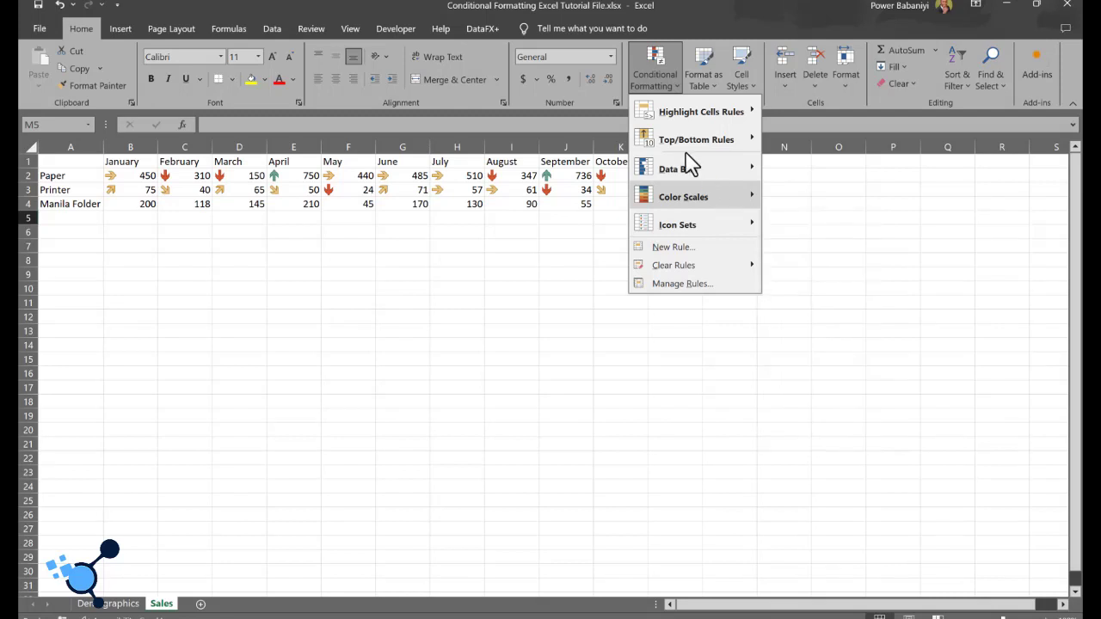
mouse_move(693, 177)
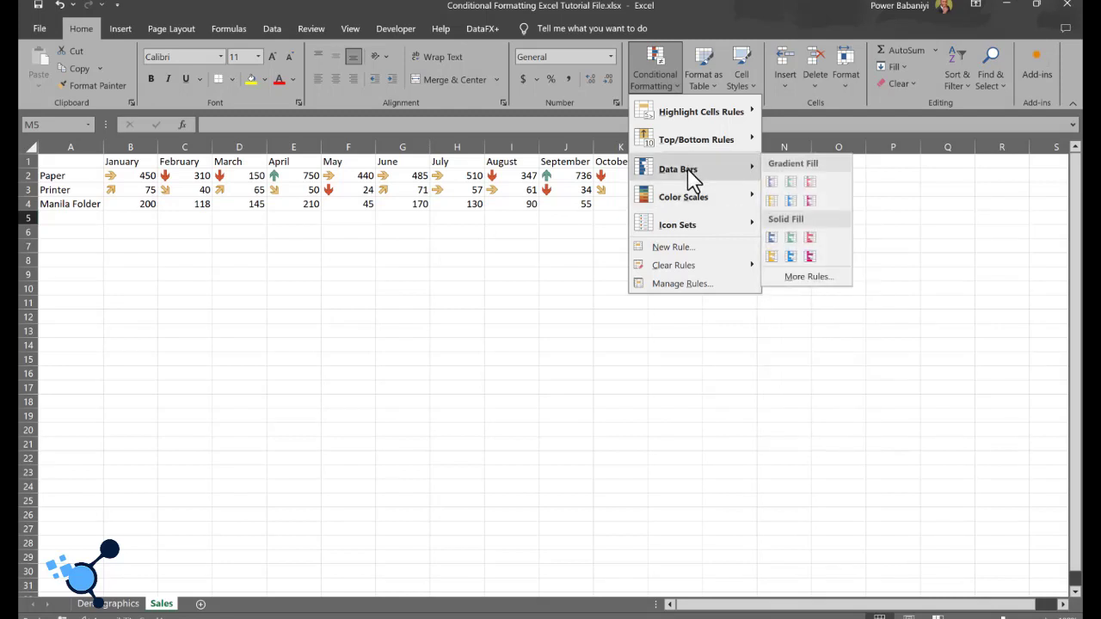
click(300, 228)
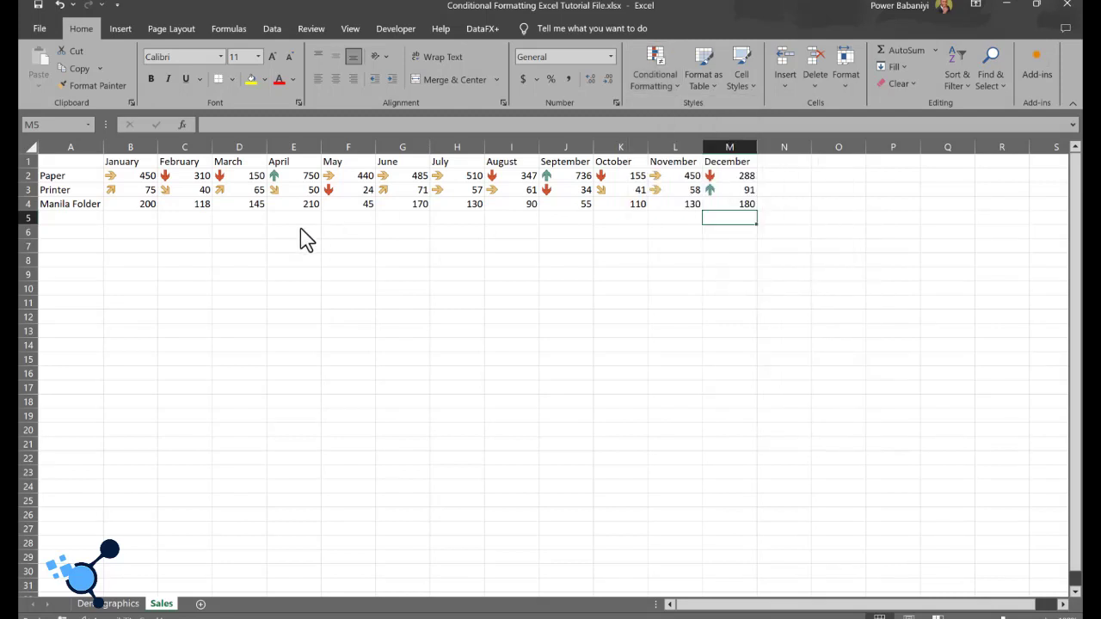
Step: On the Demographics sheet, widen the Salary column (H) and apply the Green - Yellow - Red color scale to it
click(107, 604)
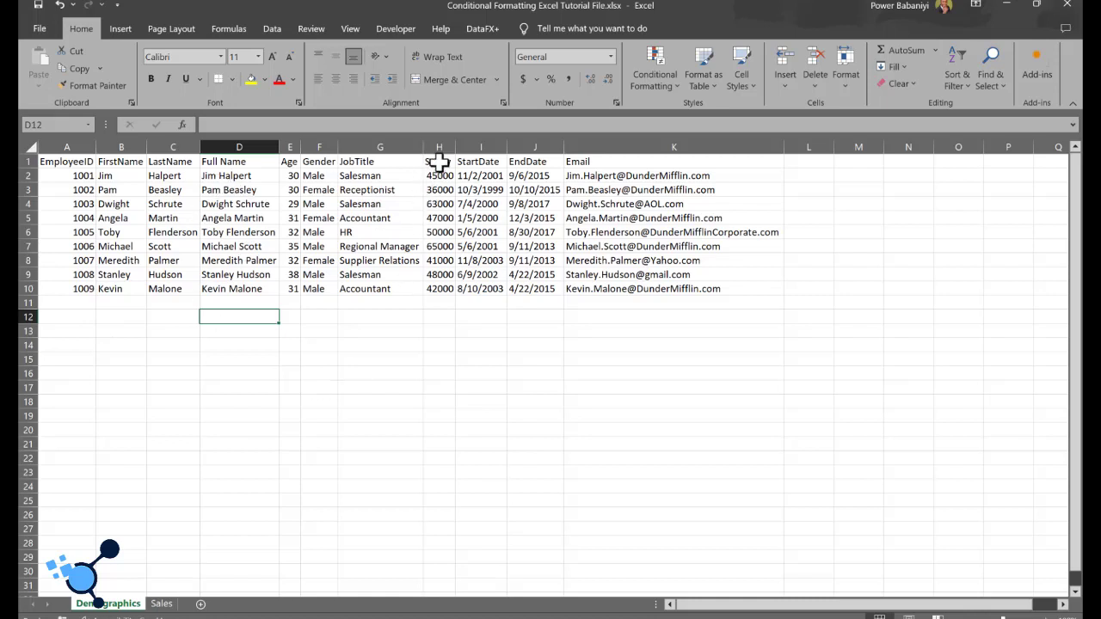
drag(455, 147, 527, 148)
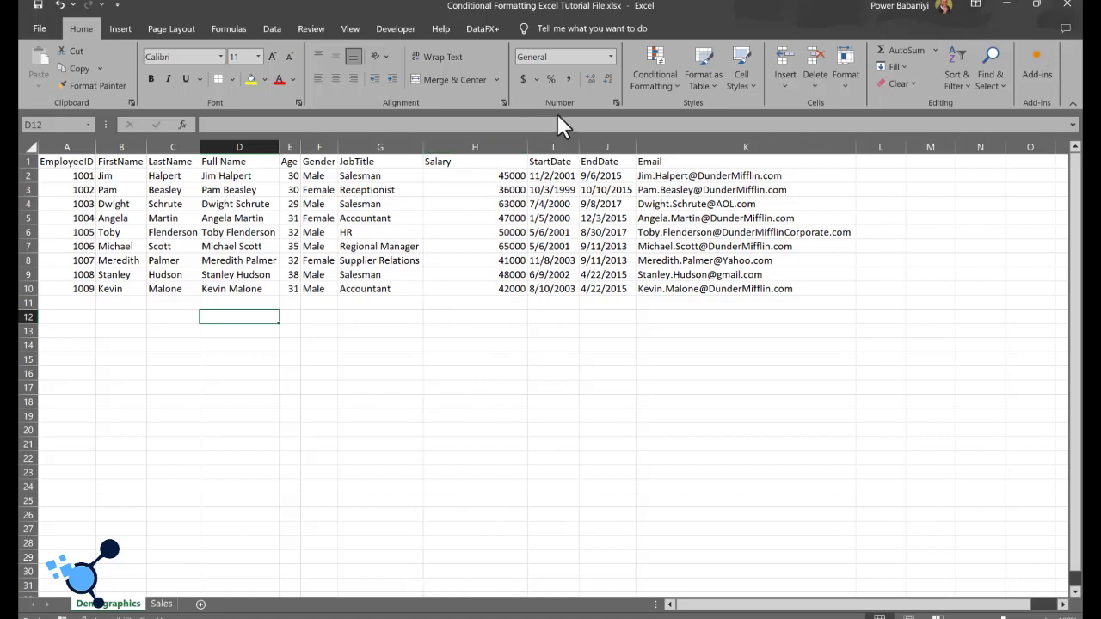
click(673, 85)
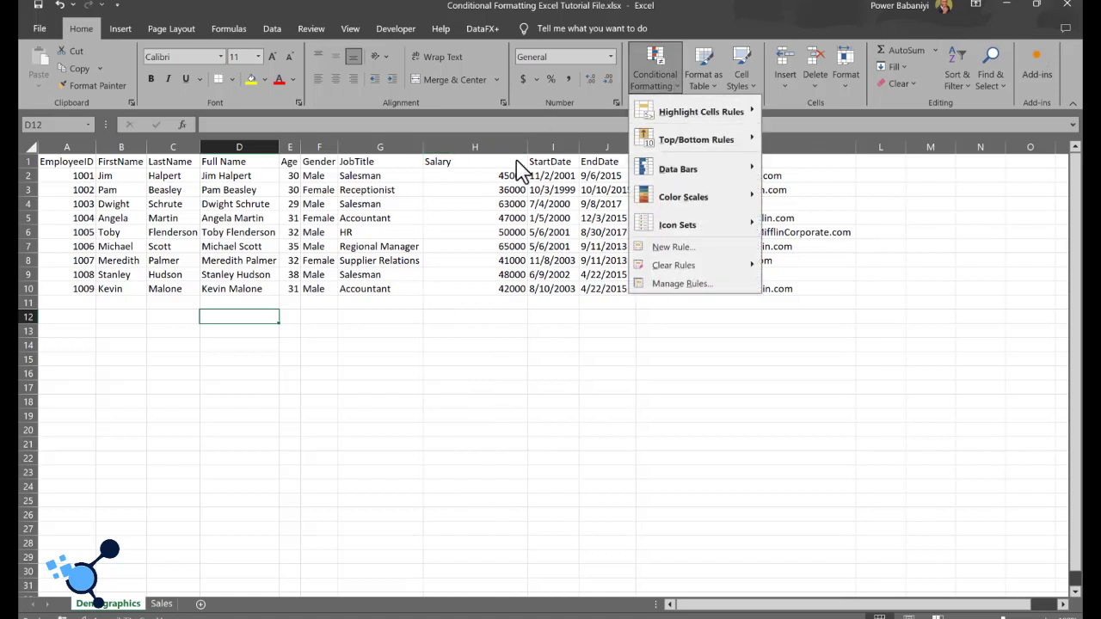
click(488, 151)
click(490, 147)
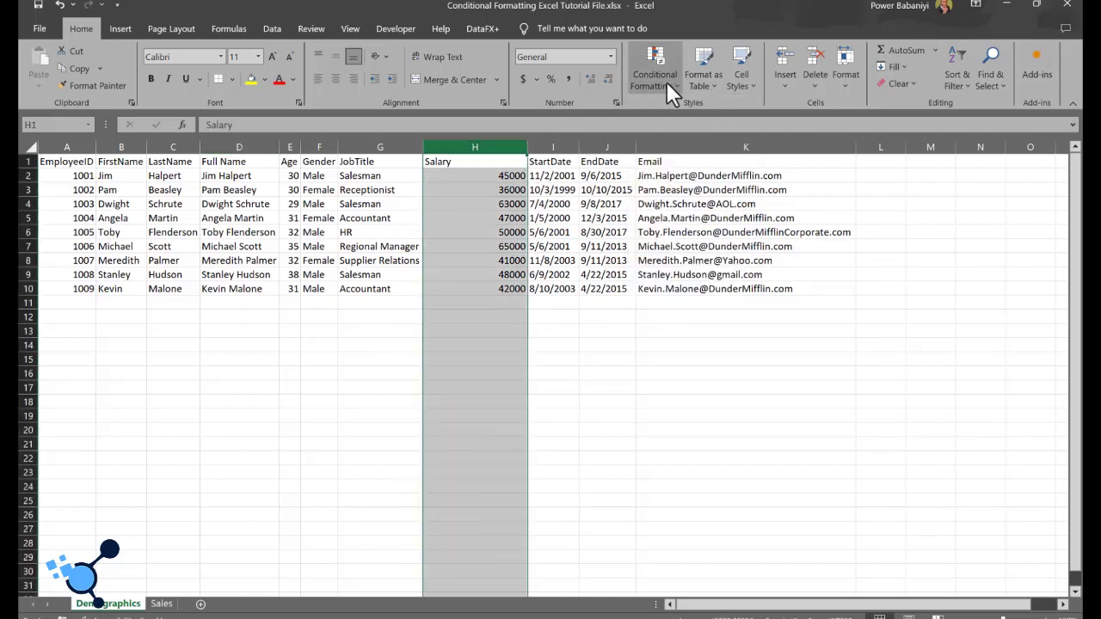
click(667, 83)
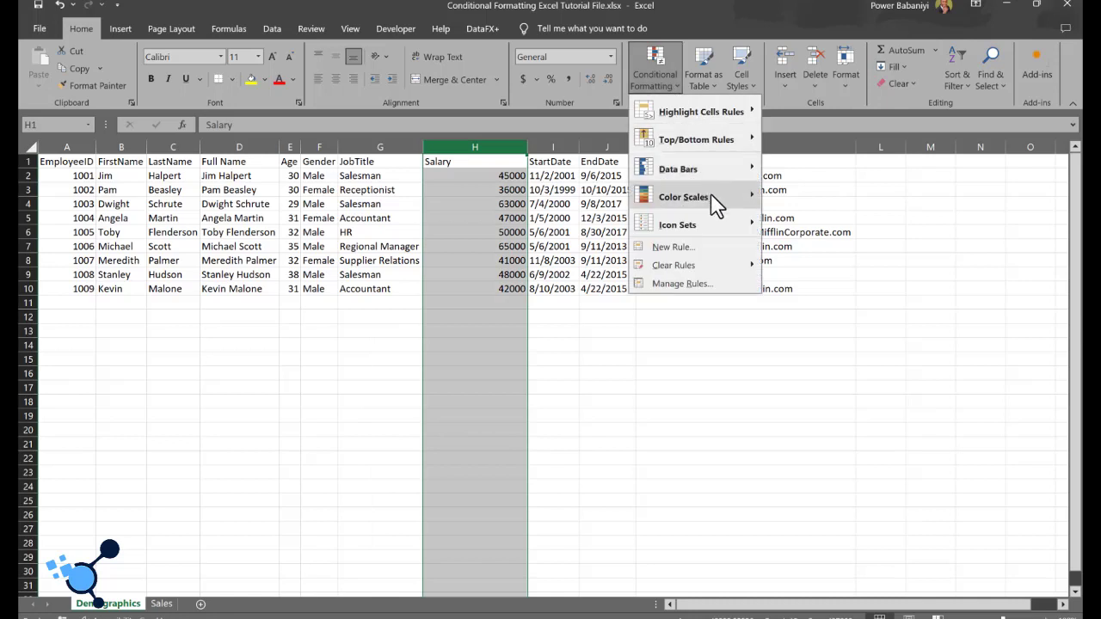
mouse_move(713, 200)
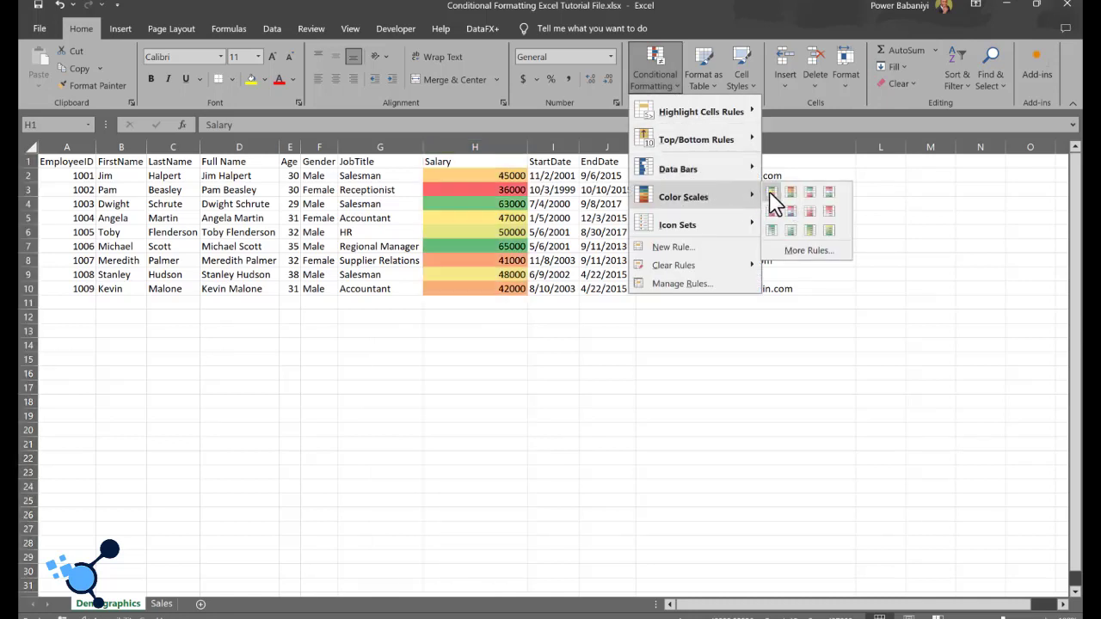
click(772, 199)
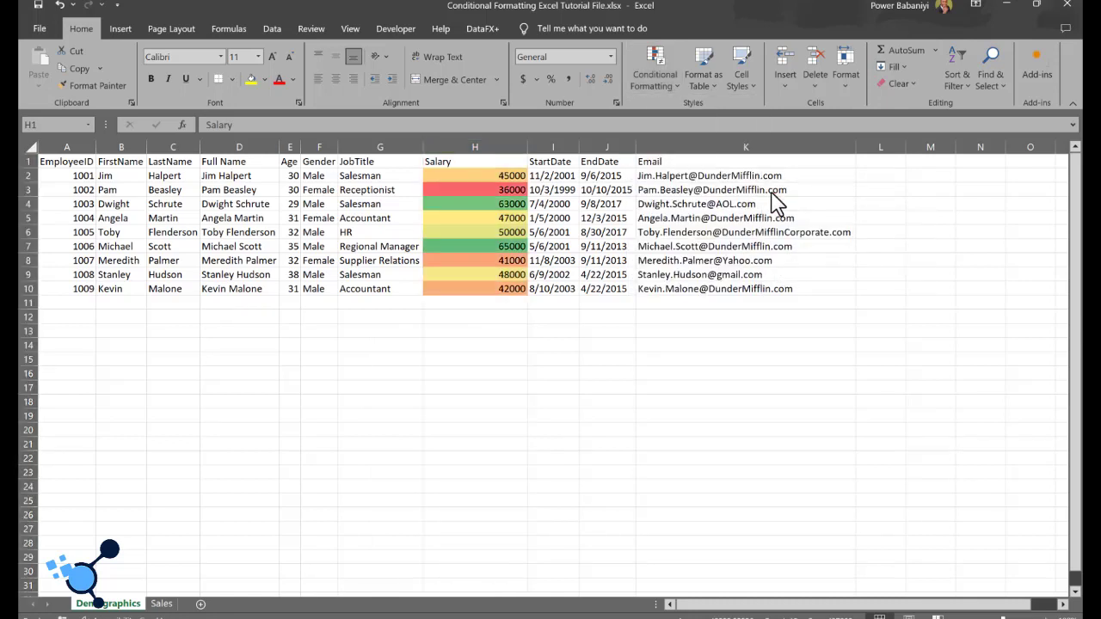
Step: Examine the color-scale shading in the Salary column, comparing the high, middle and low salaries in H2:H8
click(542, 356)
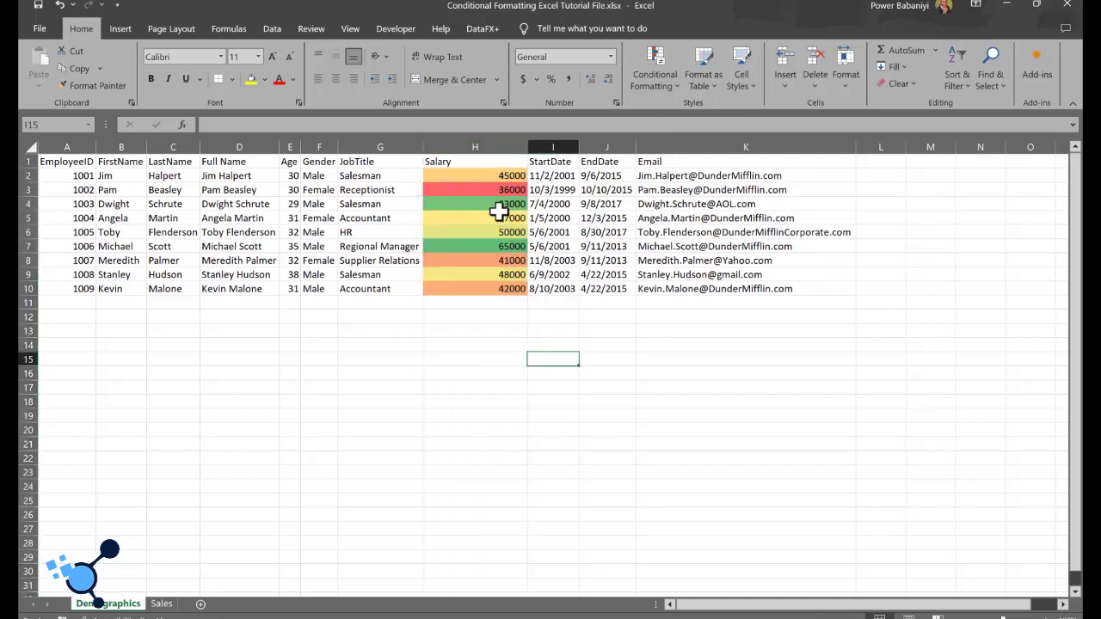
click(499, 214)
click(486, 207)
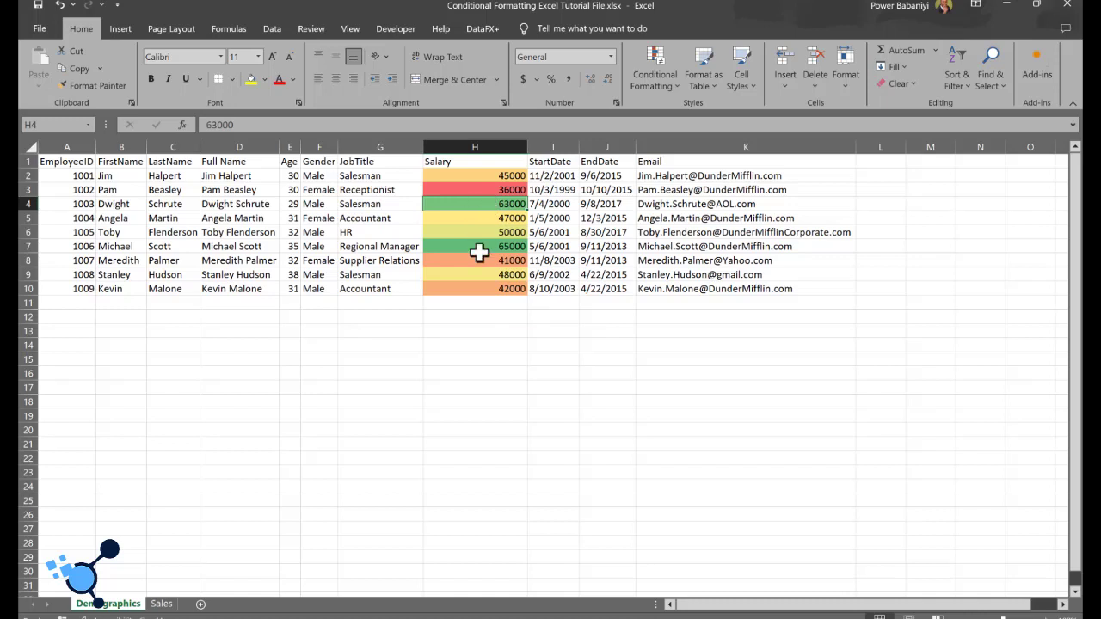
click(452, 189)
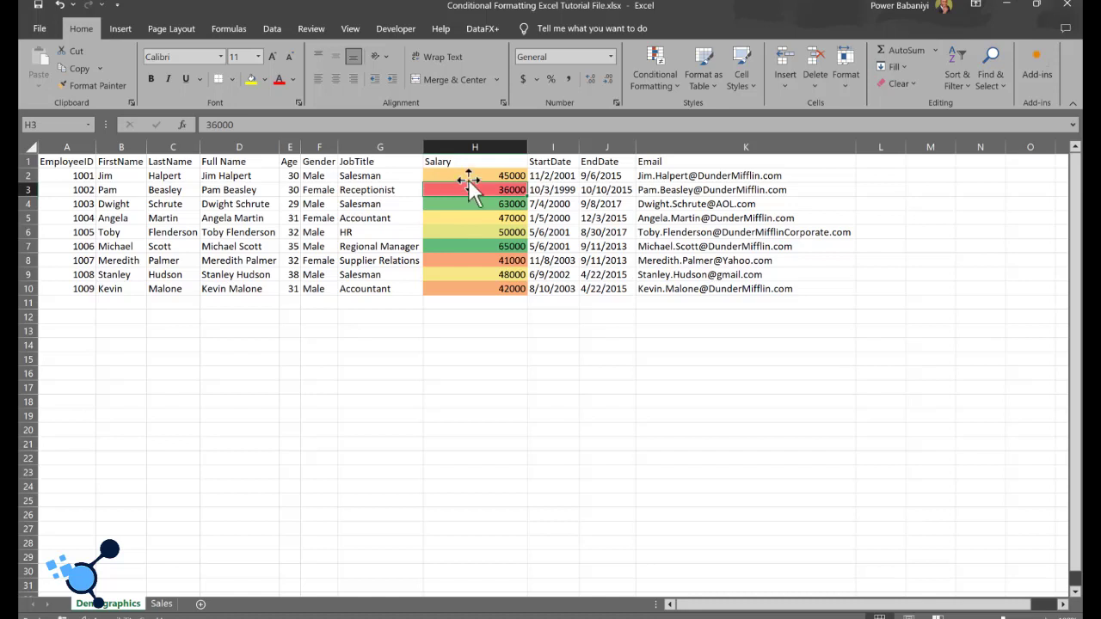
click(473, 260)
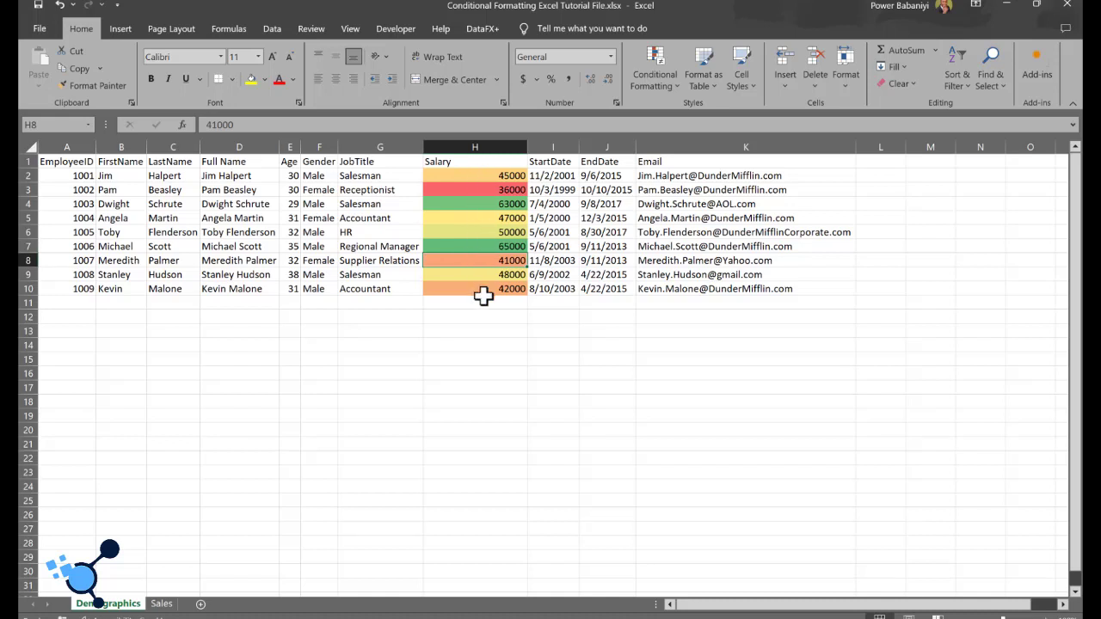
click(515, 175)
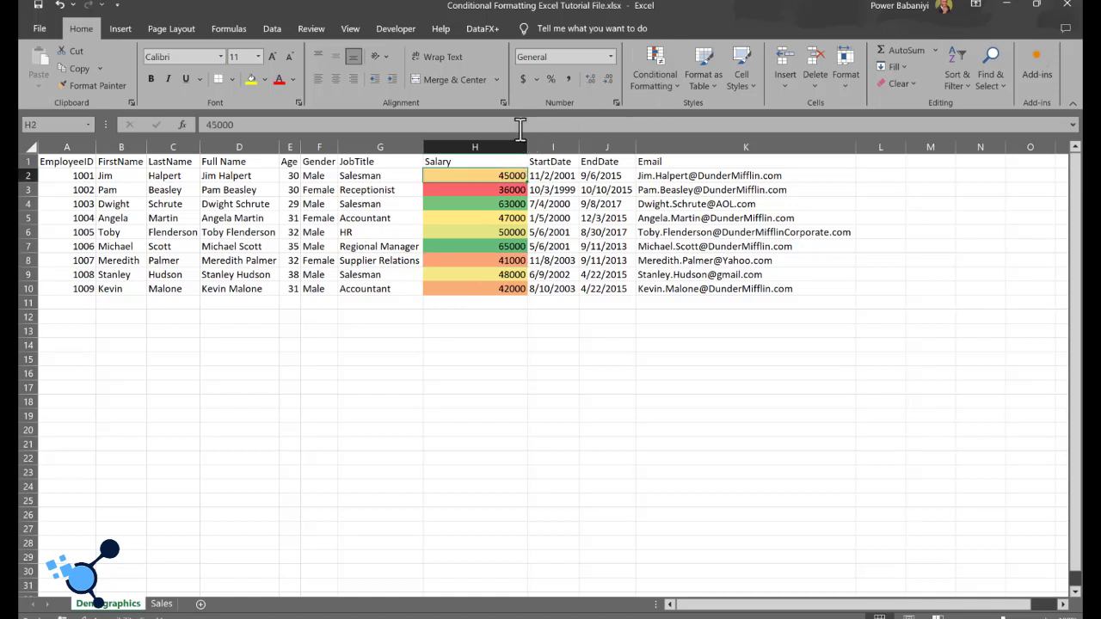
Step: Add orange gradient-fill data bars to the Salary column and widen the column further to show the bars more clearly
click(492, 144)
click(670, 86)
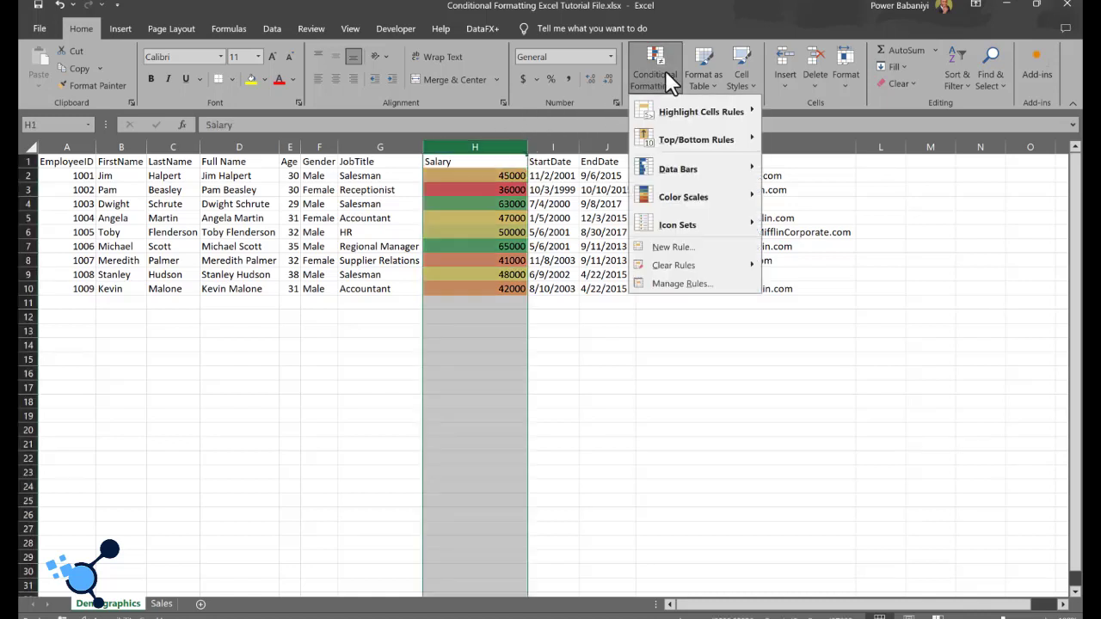
mouse_move(740, 209)
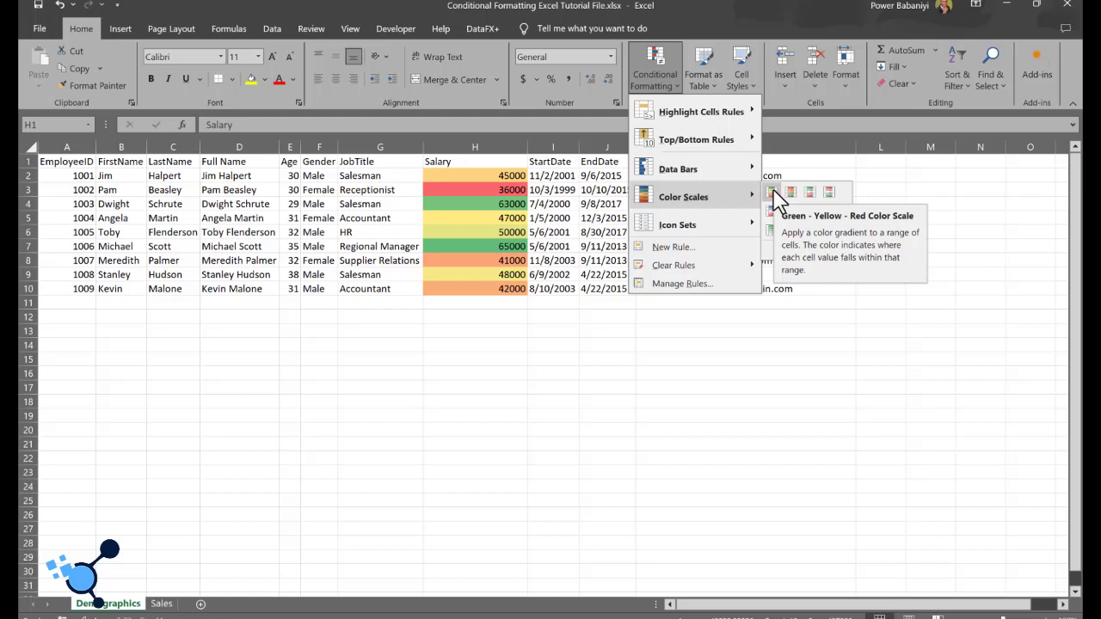
mouse_move(737, 180)
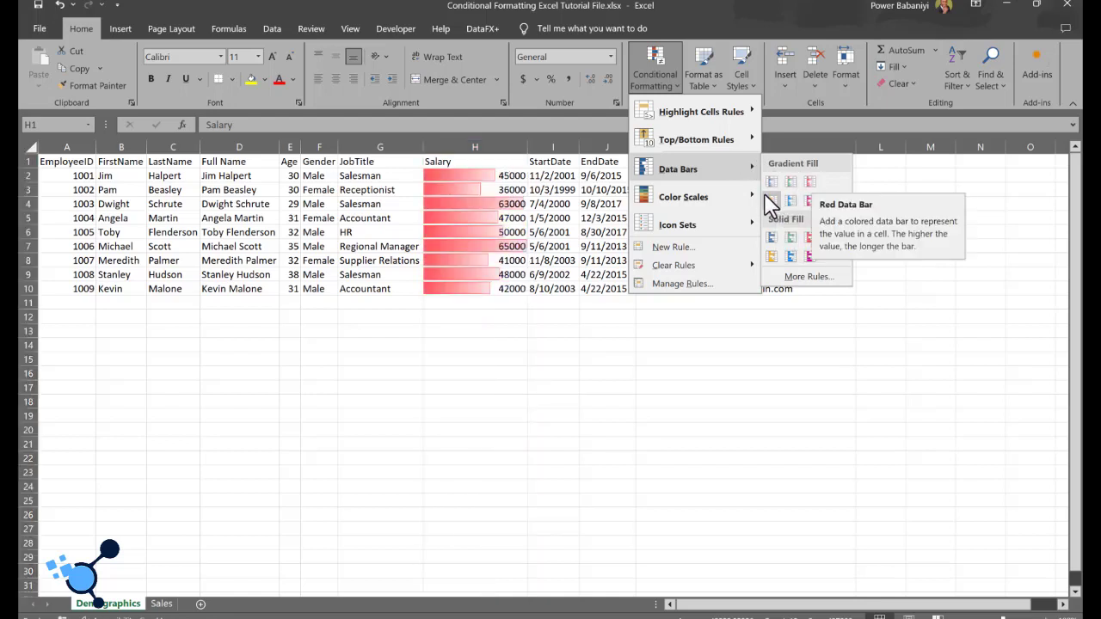
click(772, 201)
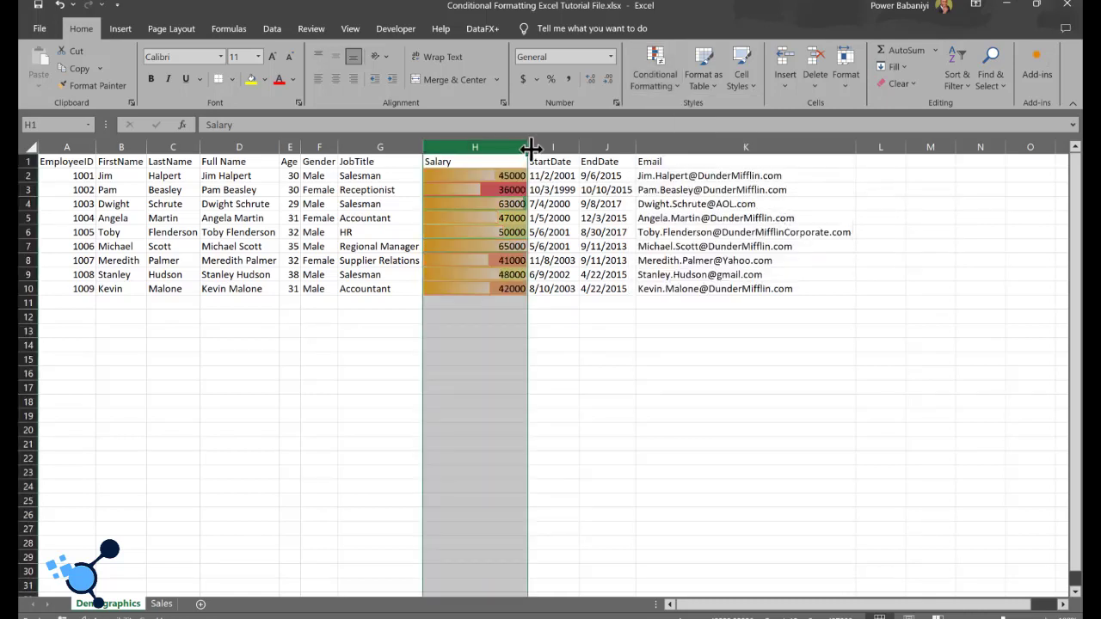
drag(528, 148, 646, 150)
click(674, 325)
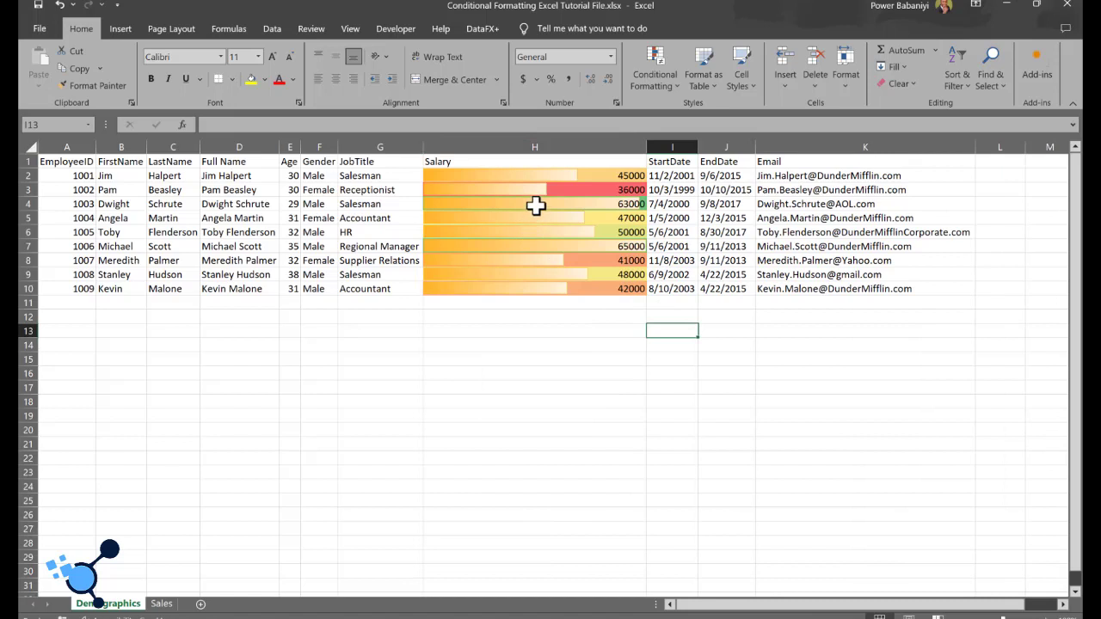
click(535, 204)
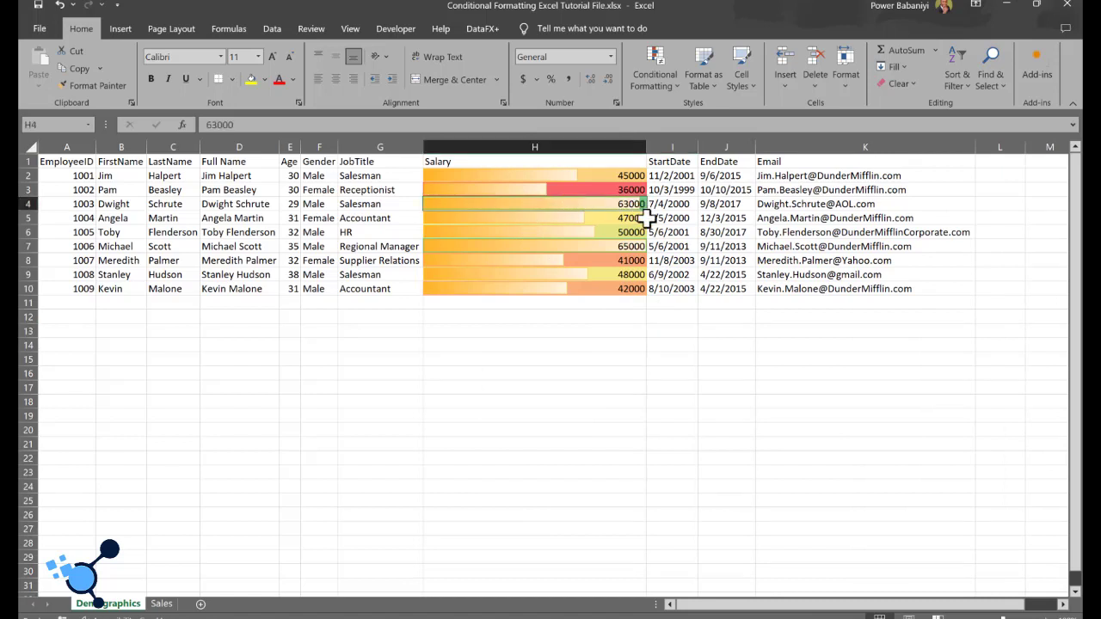
Step: Change the Salary column's data bars to the blue solid fill
click(613, 147)
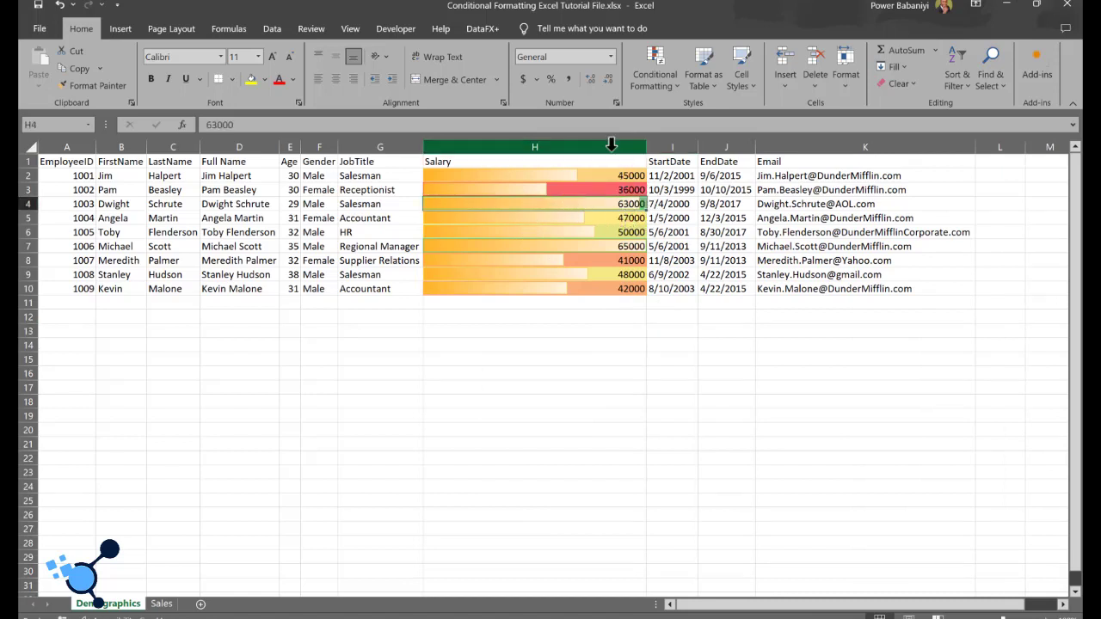
click(673, 89)
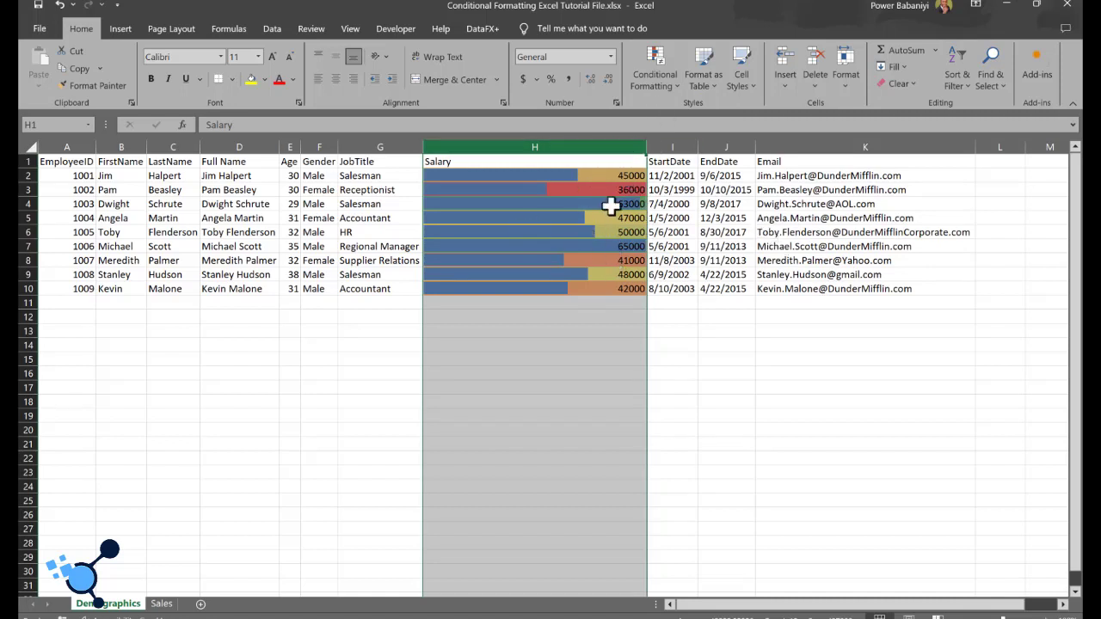
click(575, 218)
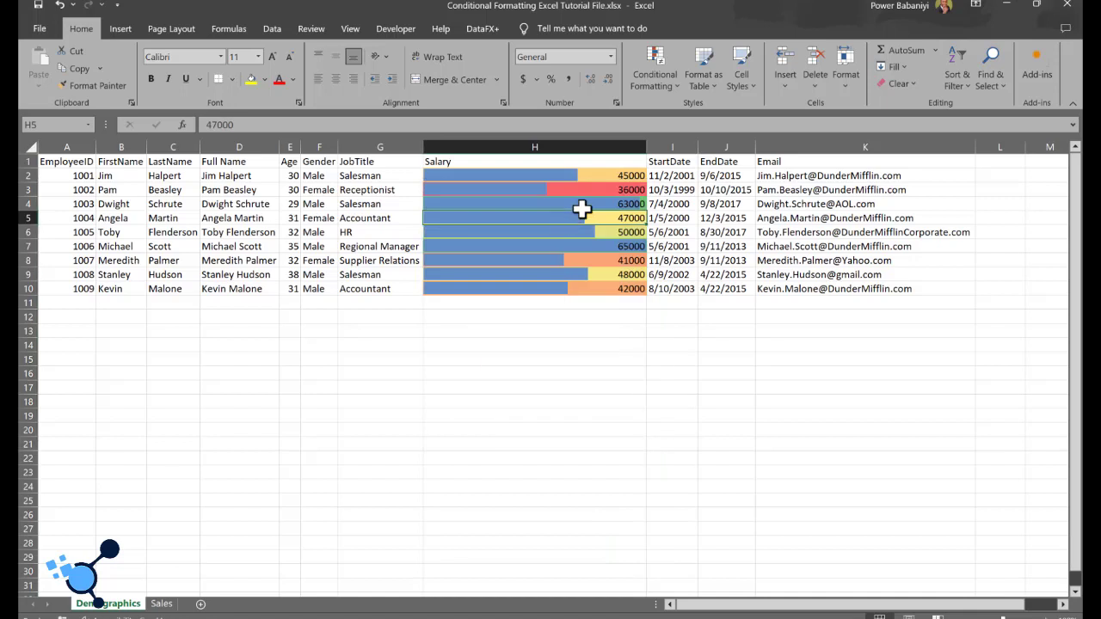
Step: Clear the conditional formatting rules from the selected Salary column, removing both the color scale and the data bars
click(599, 145)
click(676, 77)
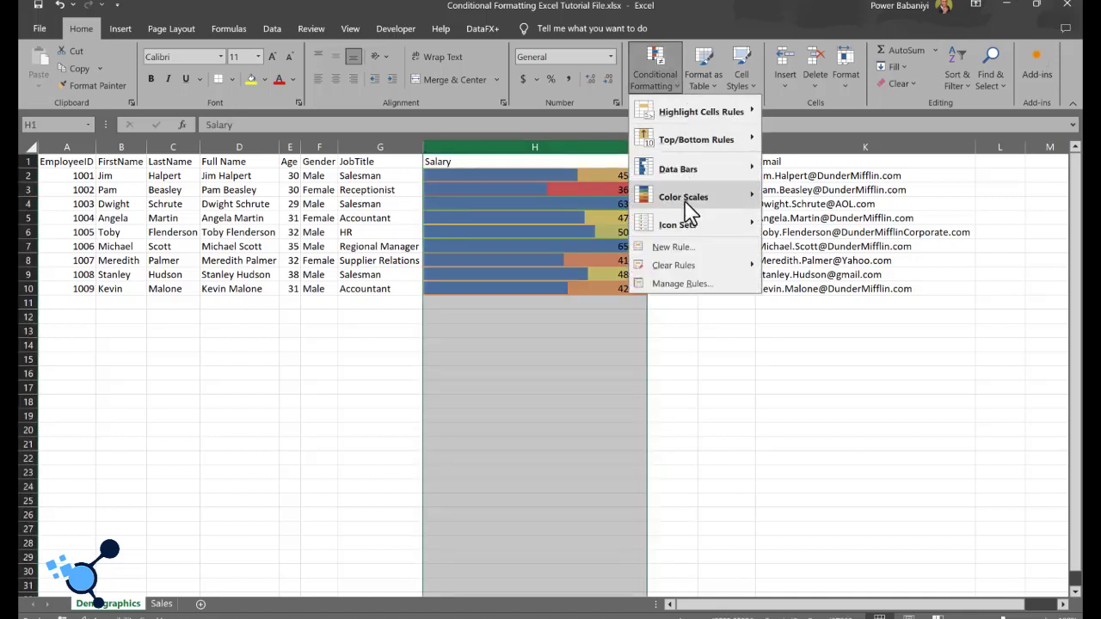
mouse_move(688, 213)
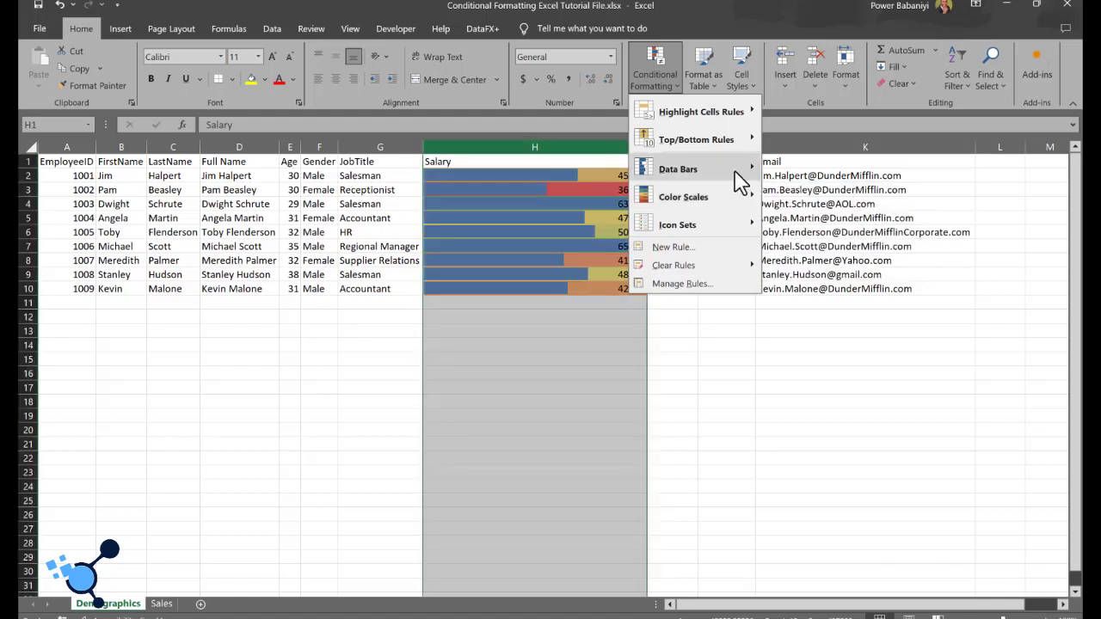
mouse_move(715, 273)
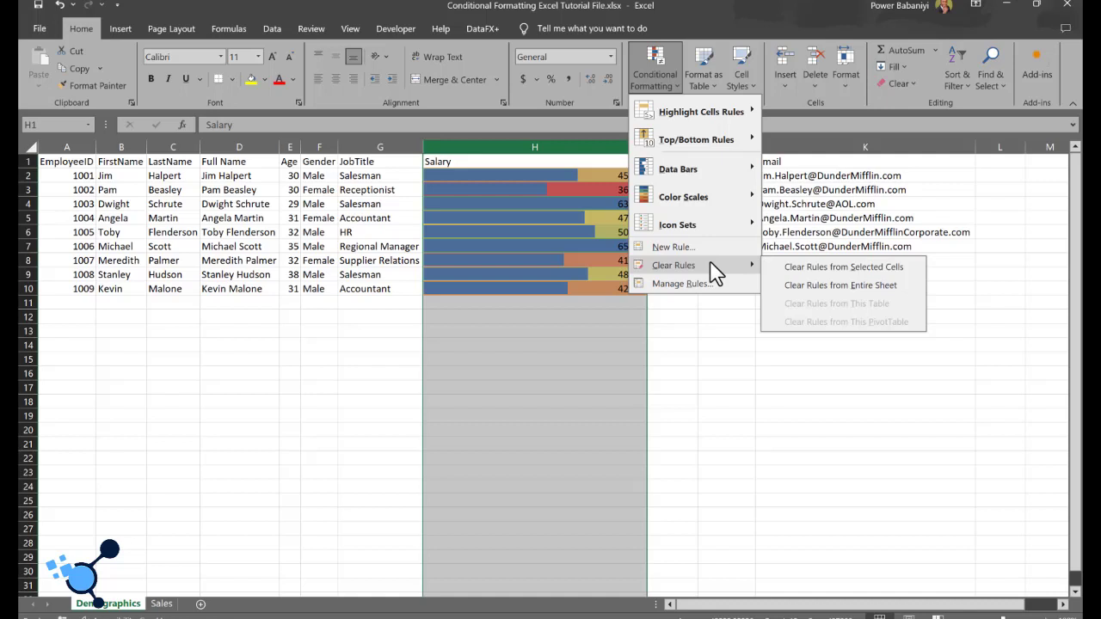
click(813, 275)
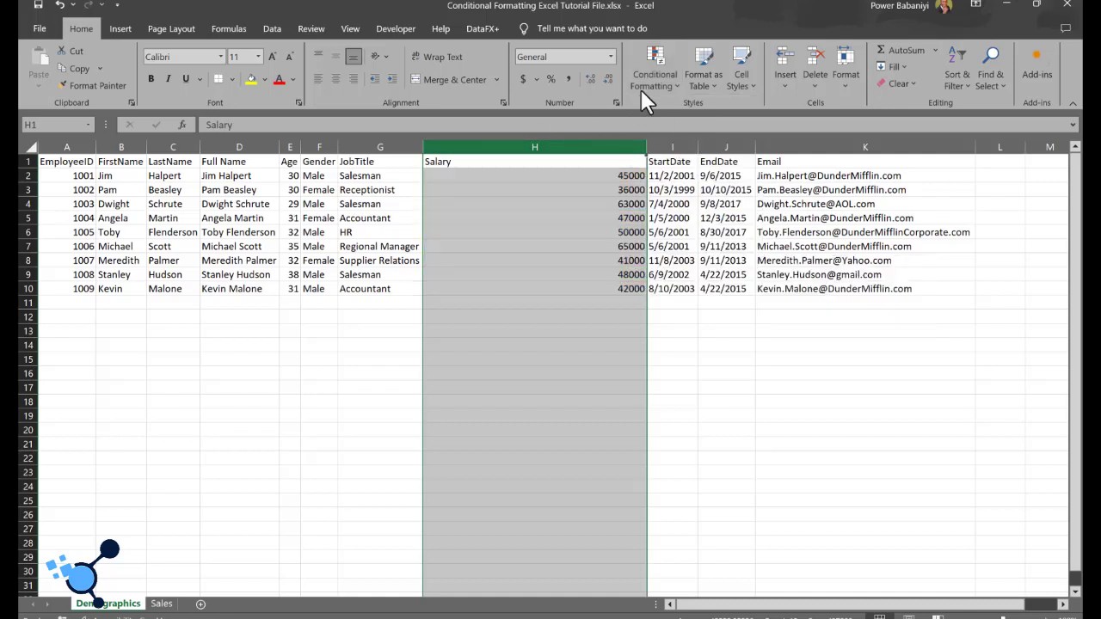
Step: Apply orange gradient-fill data bars to the unformatted Salary column
click(663, 84)
mouse_move(724, 172)
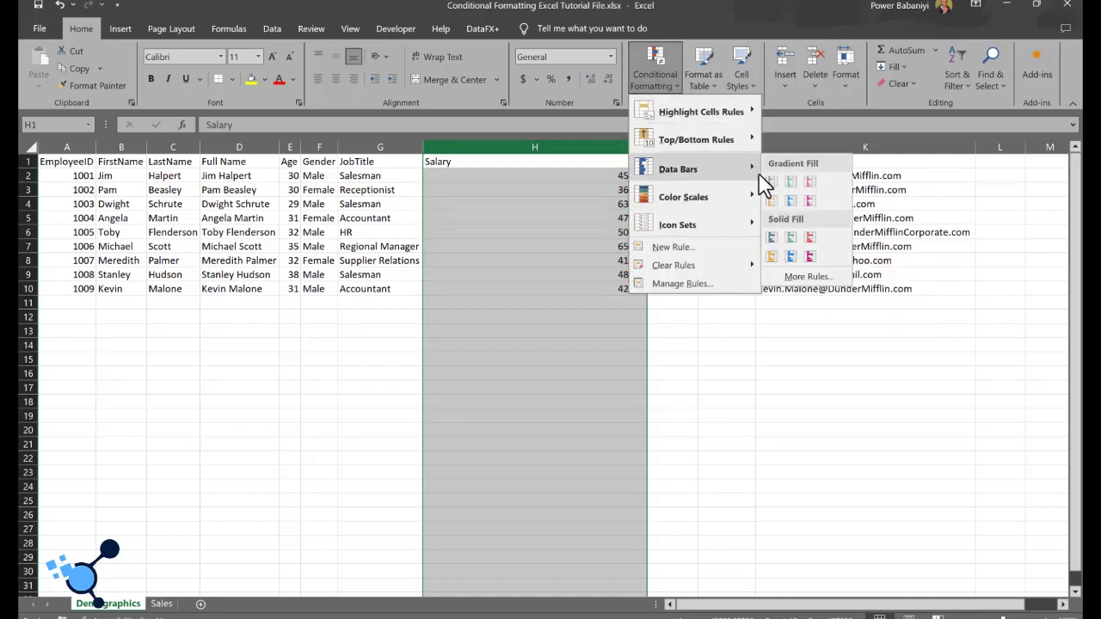
click(771, 202)
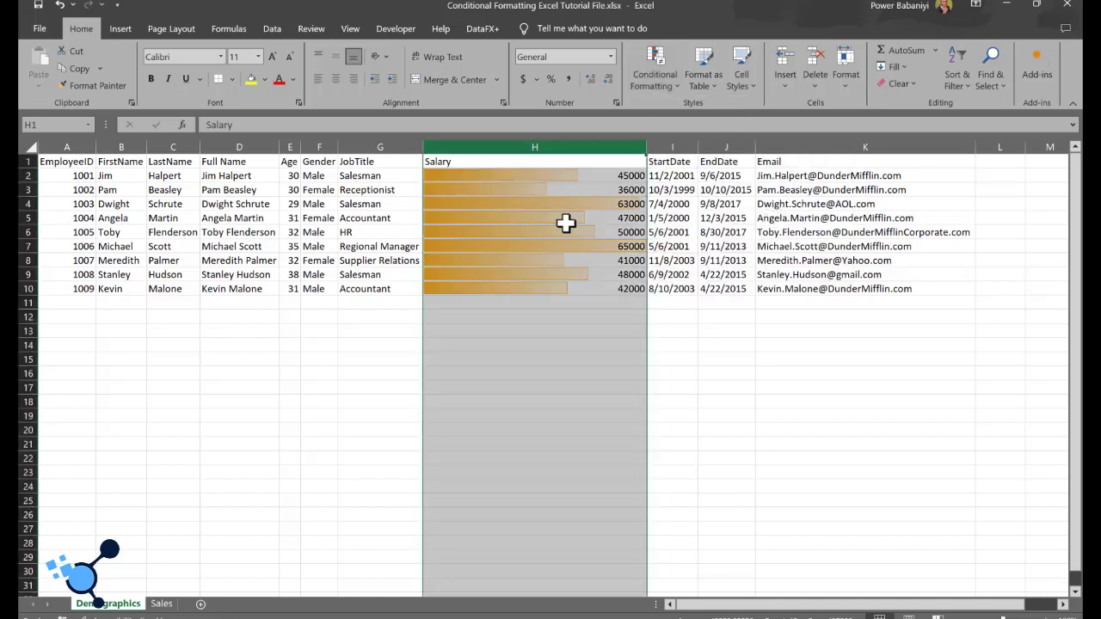
Step: Clear the orange data bar rule from the Salary column
click(667, 80)
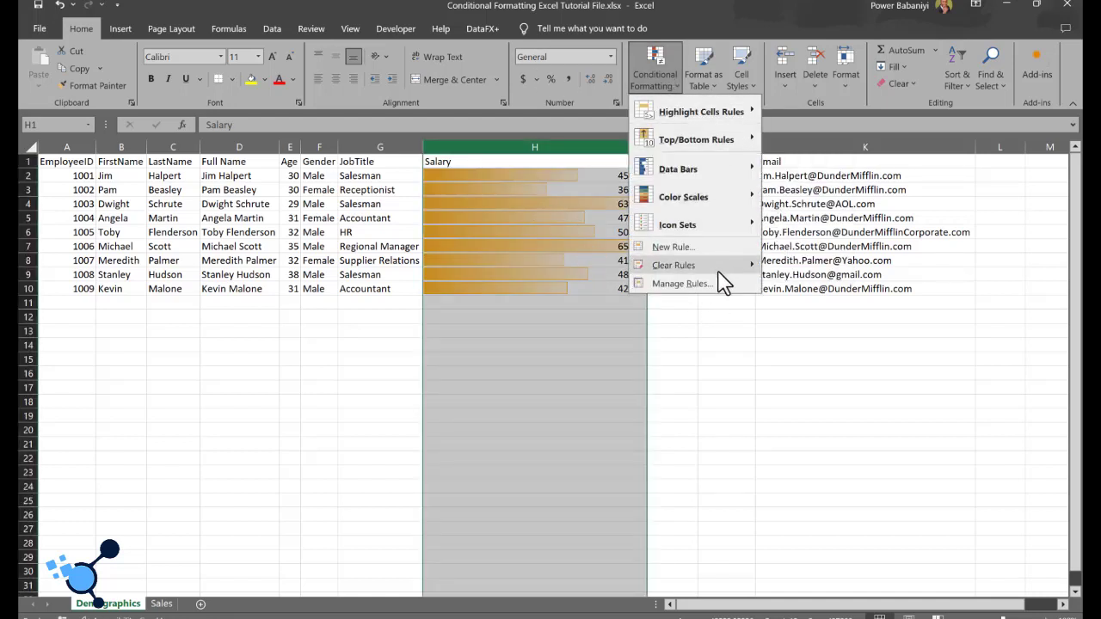
mouse_move(714, 266)
click(793, 268)
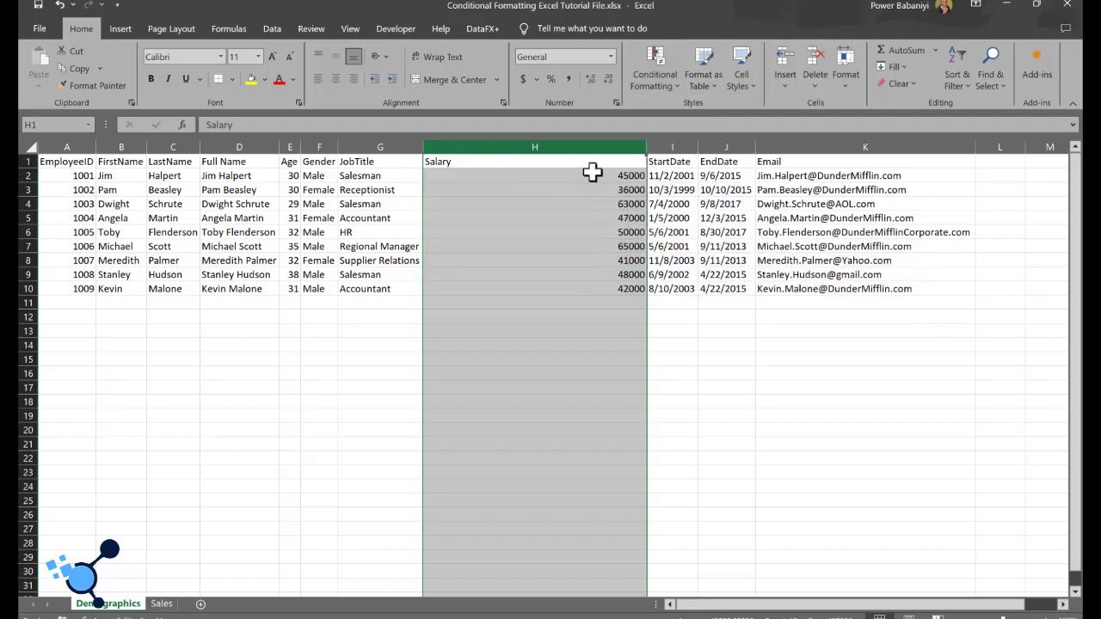
Step: Preview a Top 10% rule on the Salary column with Red Text and with Yellow Fill with Dark Yellow Text
click(652, 84)
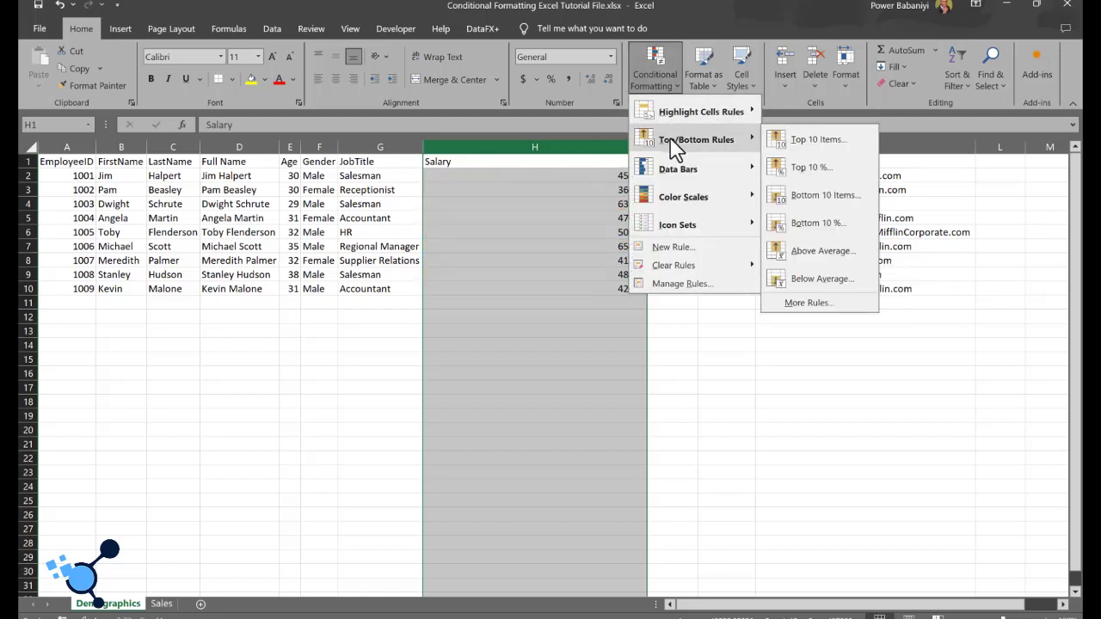
mouse_move(718, 153)
click(824, 171)
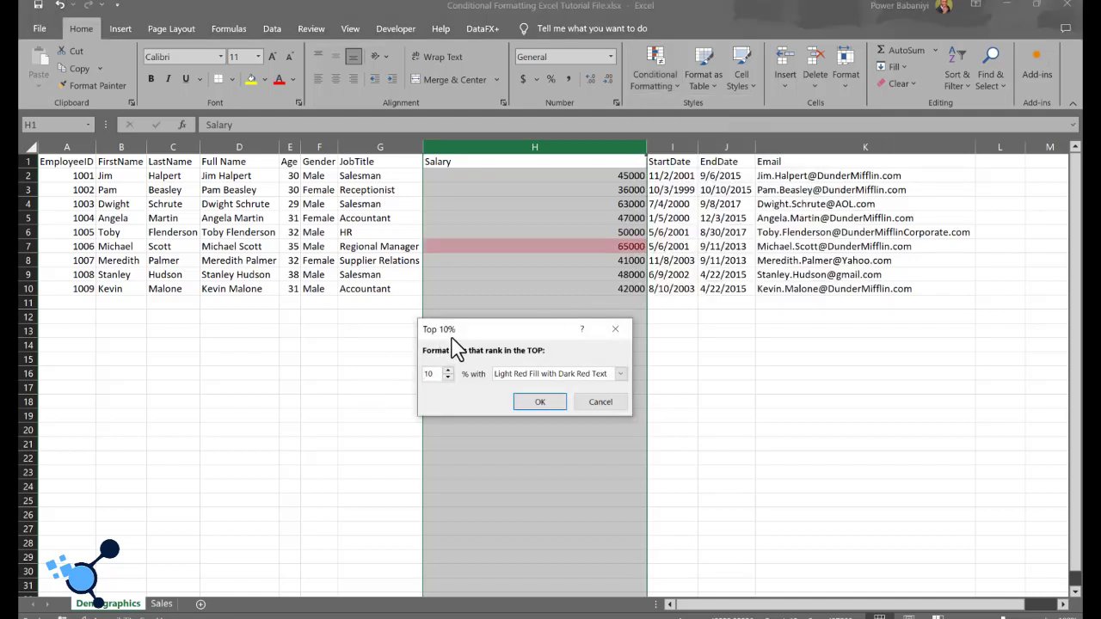
drag(448, 340, 337, 329)
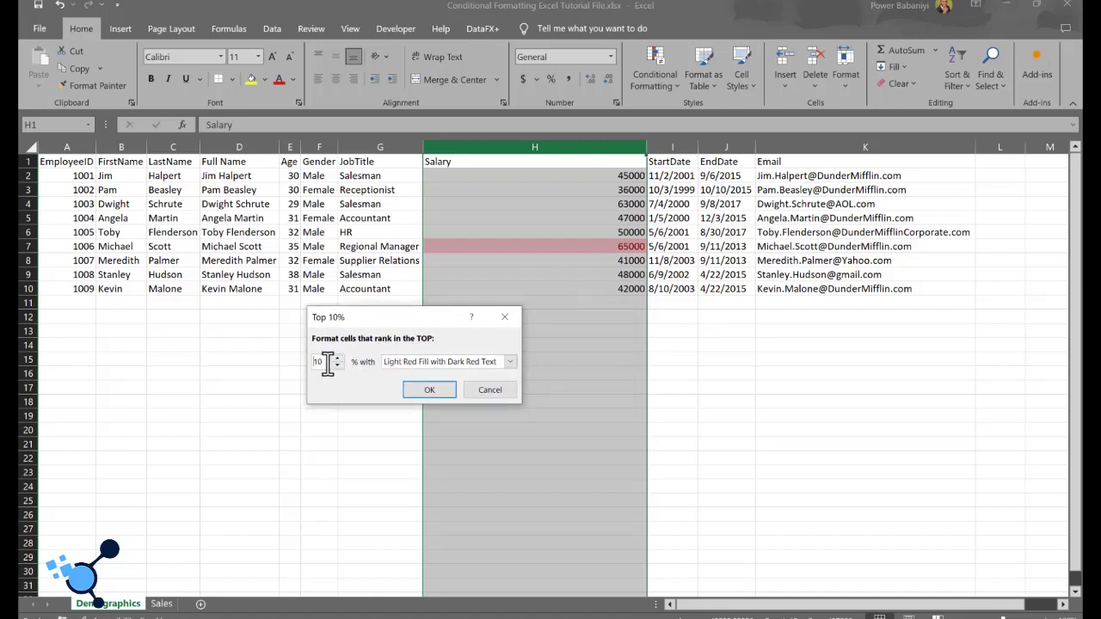
click(510, 362)
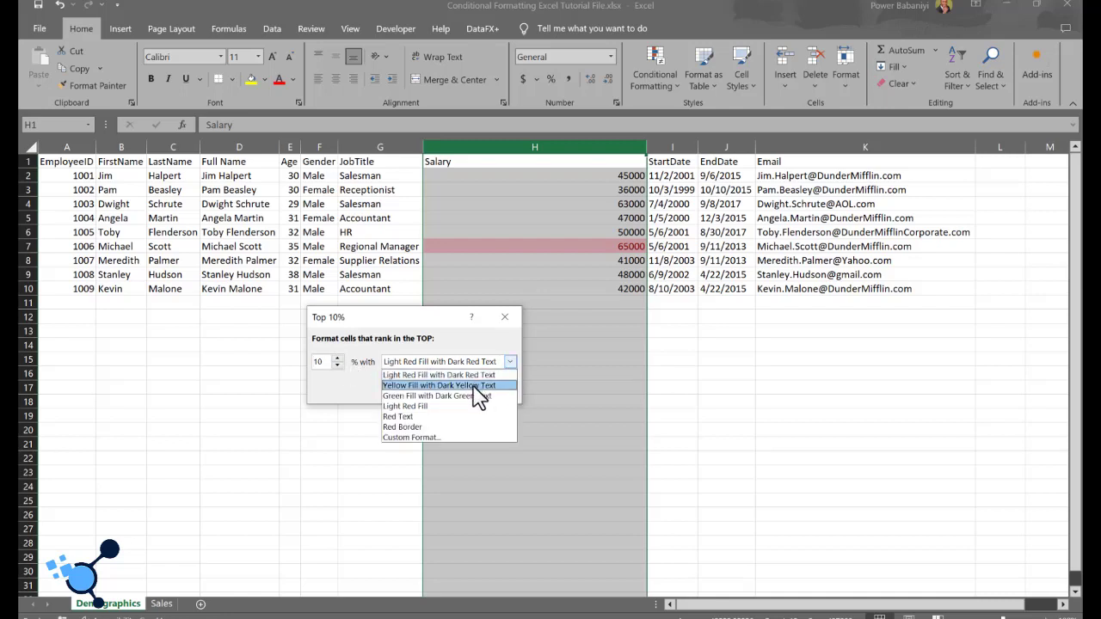
click(429, 416)
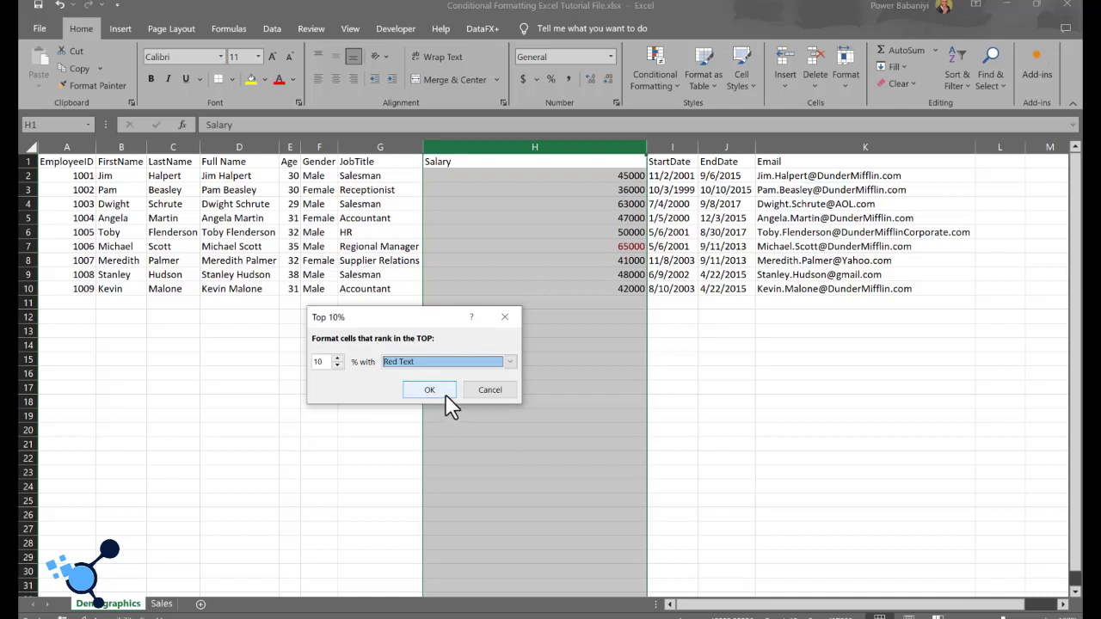
click(510, 362)
click(474, 386)
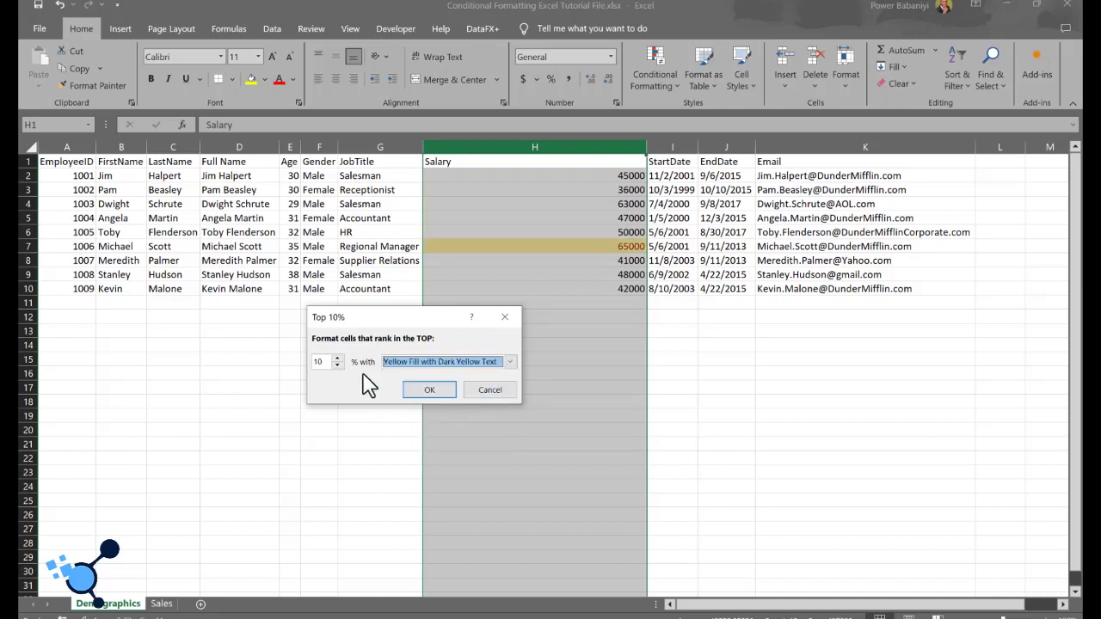
Step: Preview the top-percent rule at 50% with Light Red Fill with Dark Red Text, and cancel it without applying
double_click(319, 362)
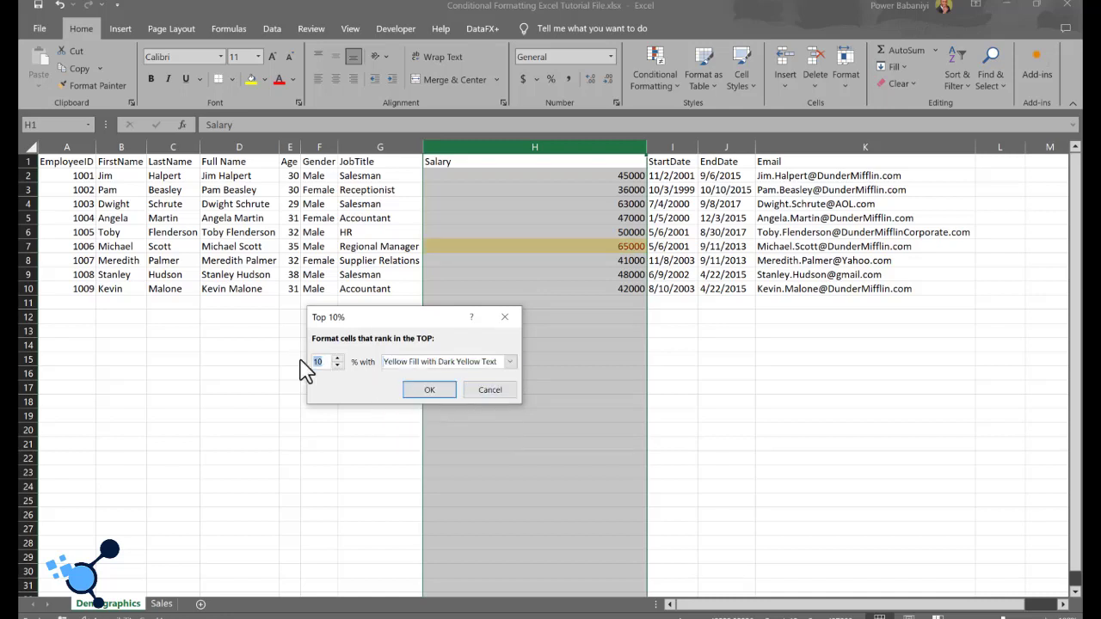
text(50)
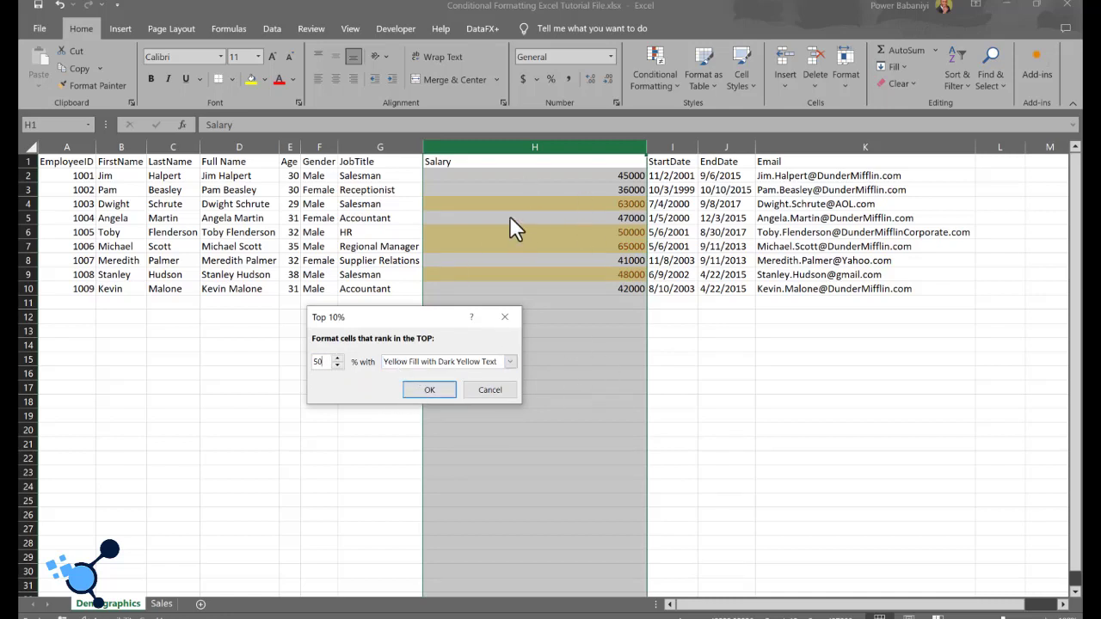
click(510, 362)
click(453, 376)
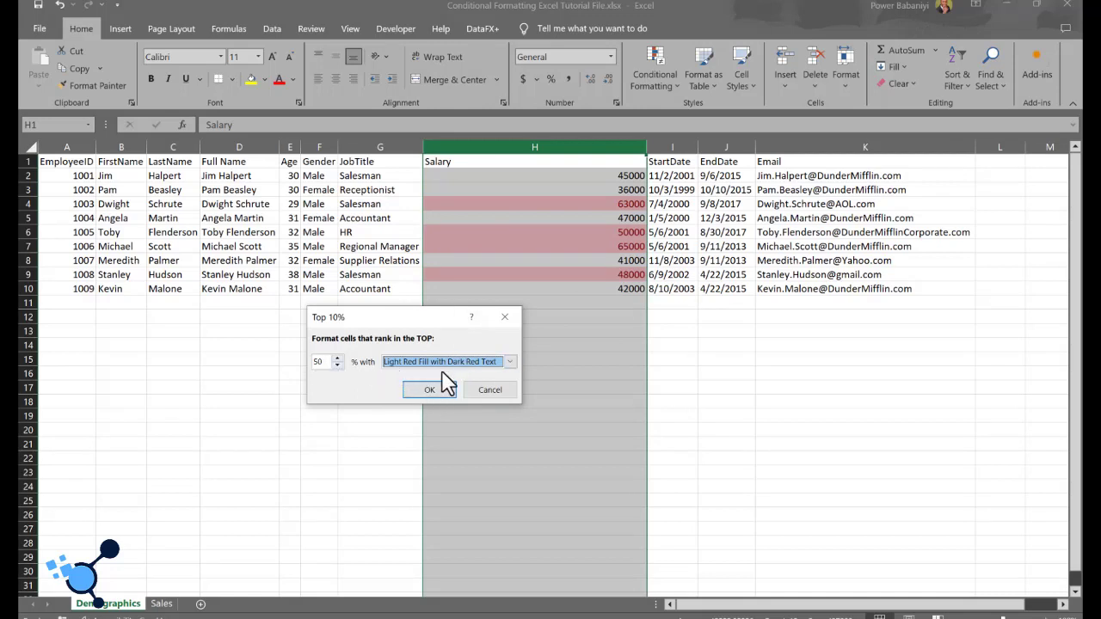
click(490, 393)
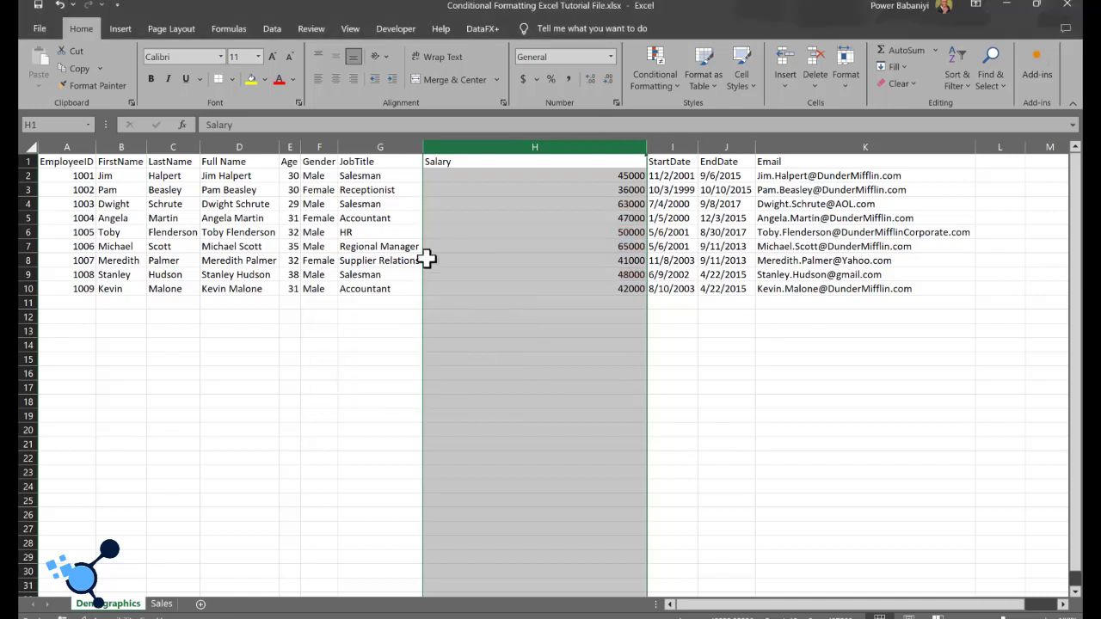
Step: Highlight the above-average values in the Salary column with Light Red Fill with Dark Red Text and deselect the column
click(671, 85)
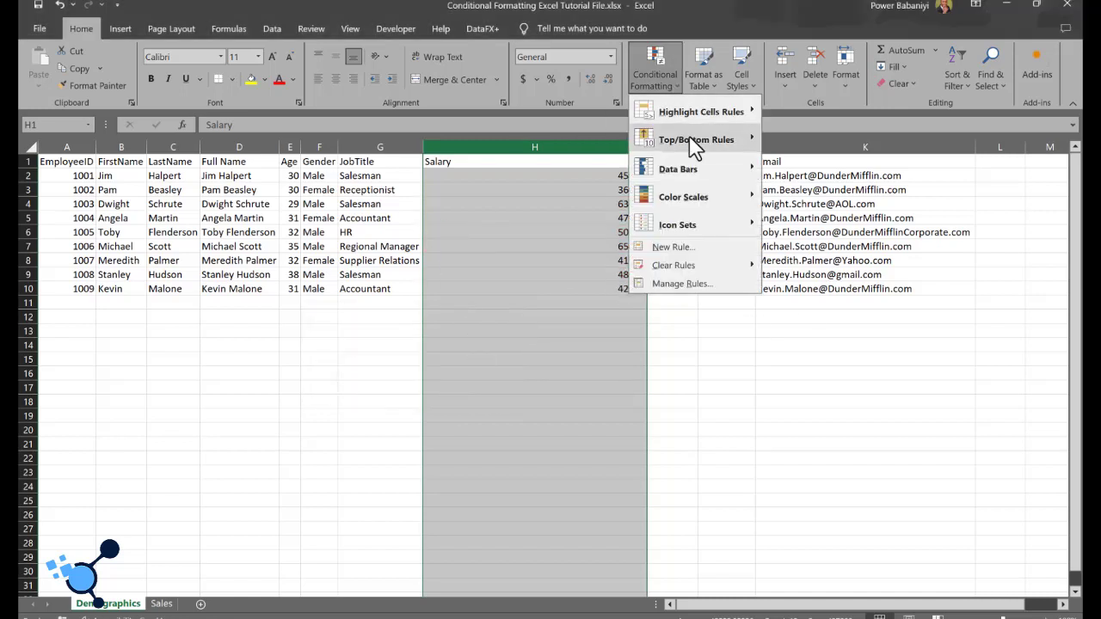
mouse_move(693, 141)
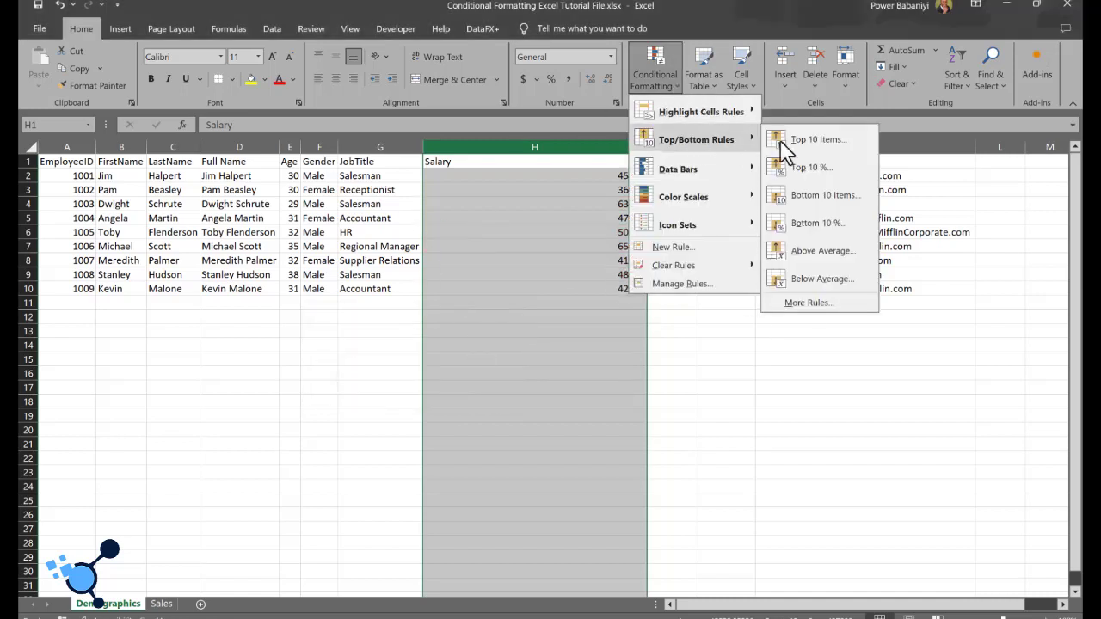
click(848, 254)
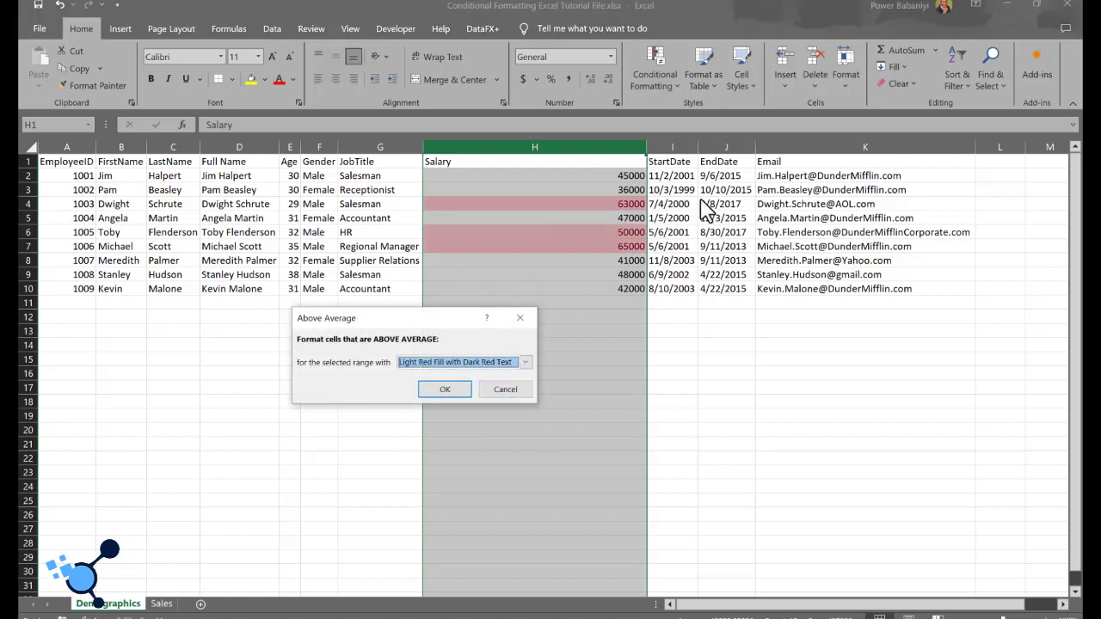
click(433, 394)
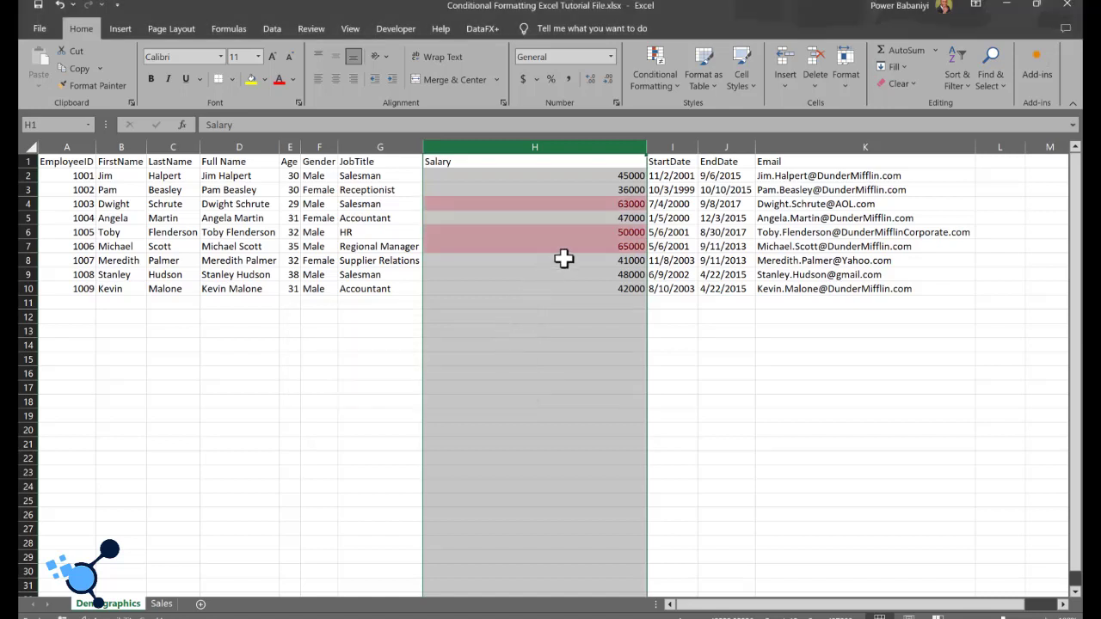
click(756, 360)
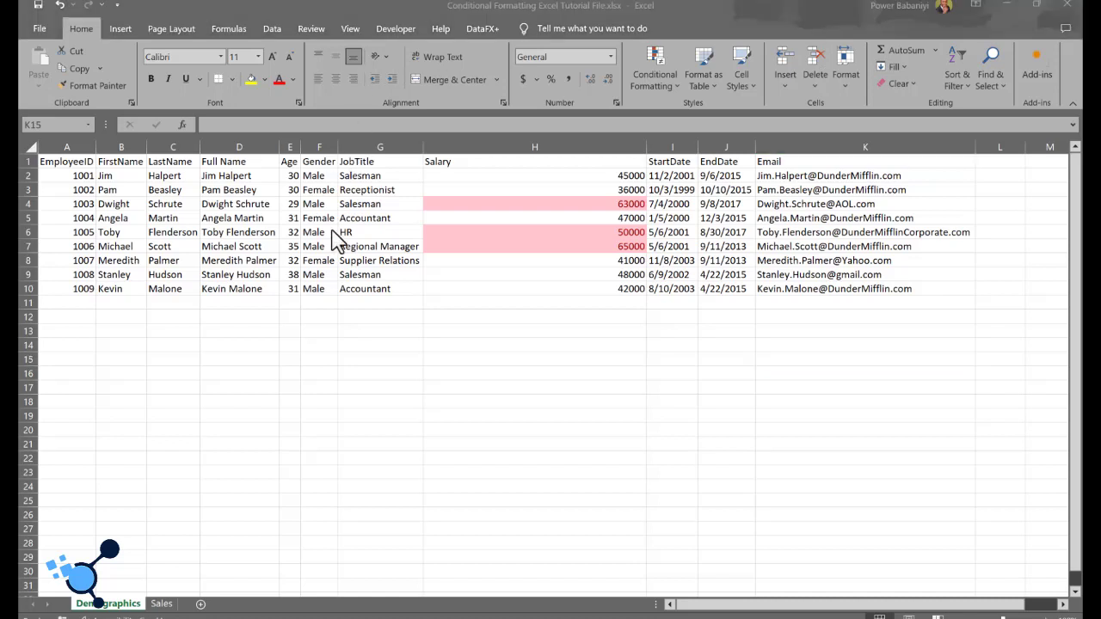
click(959, 83)
click(978, 162)
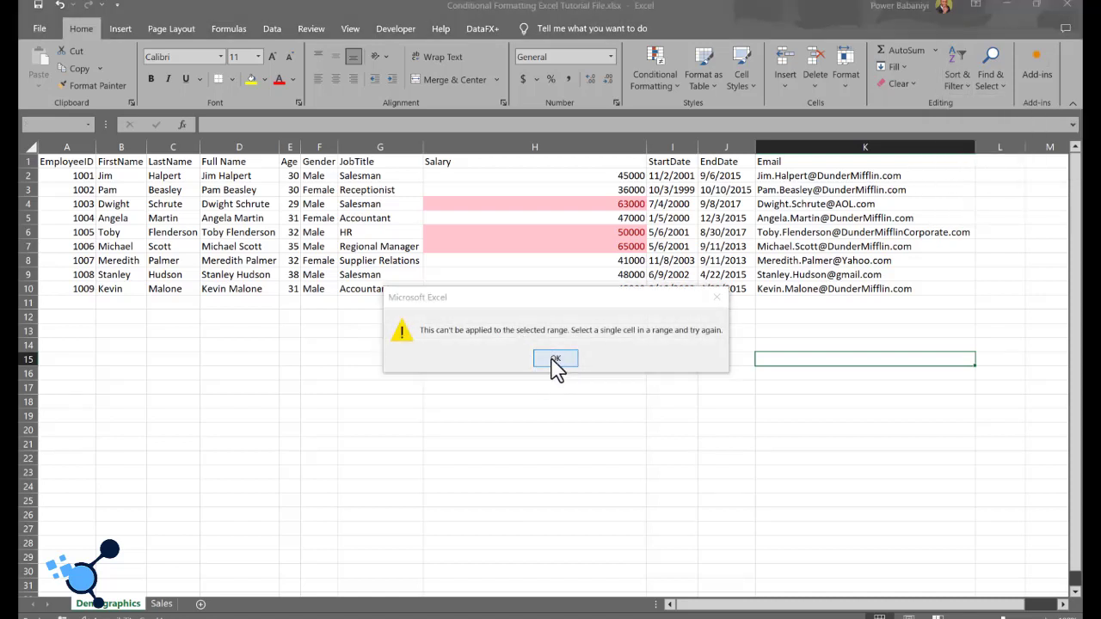
click(555, 359)
Step: Add filters to the header row from EmployeeID to Email (A1:K1)
drag(47, 163, 865, 147)
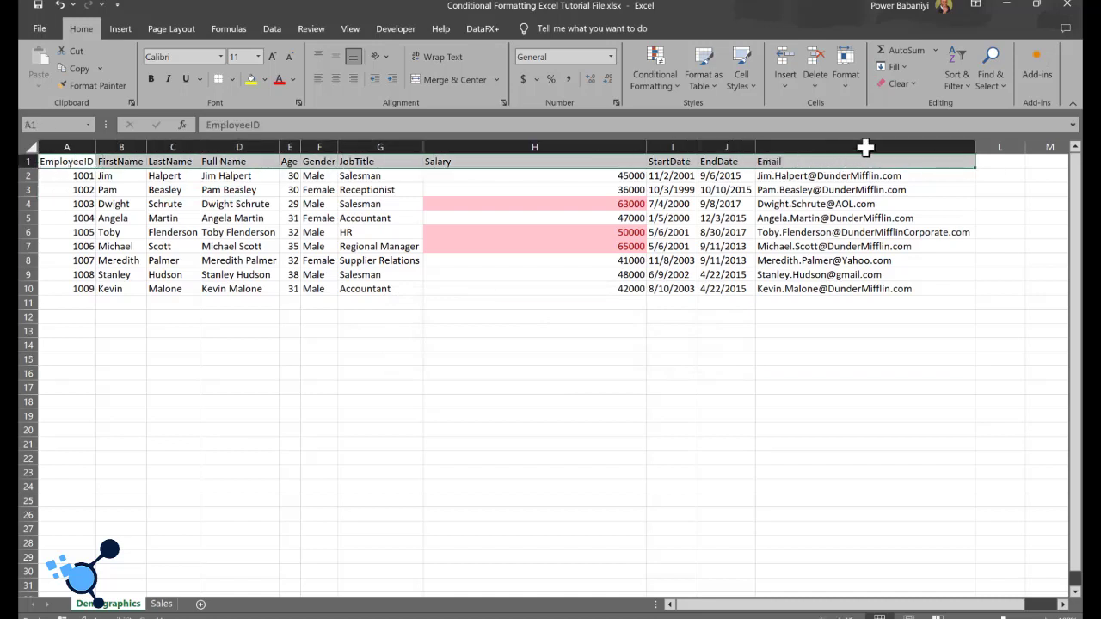
click(963, 76)
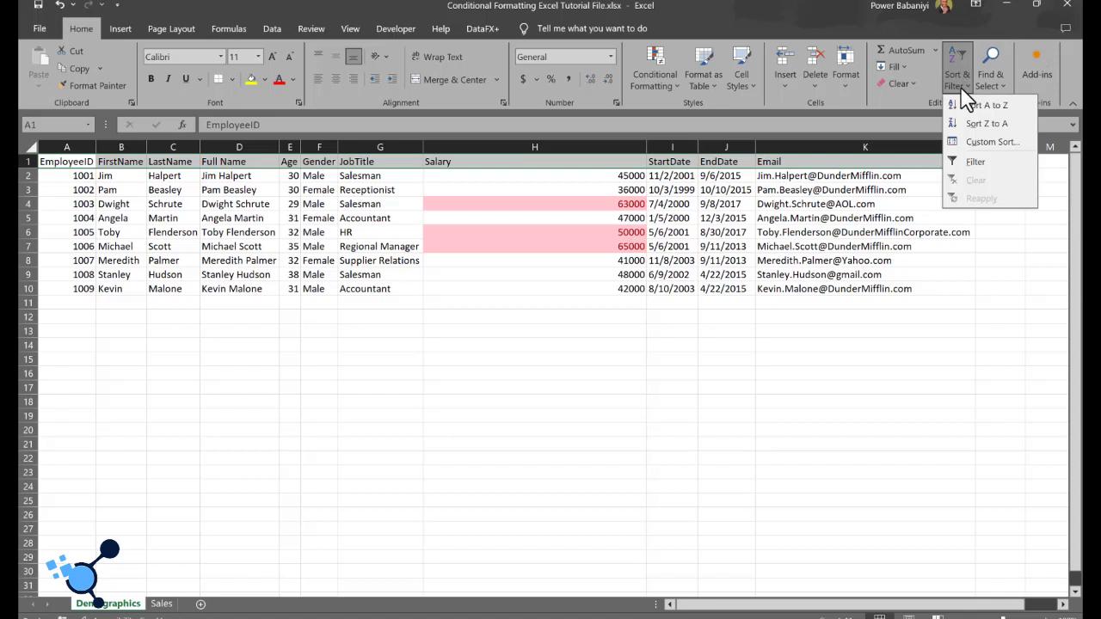
click(972, 170)
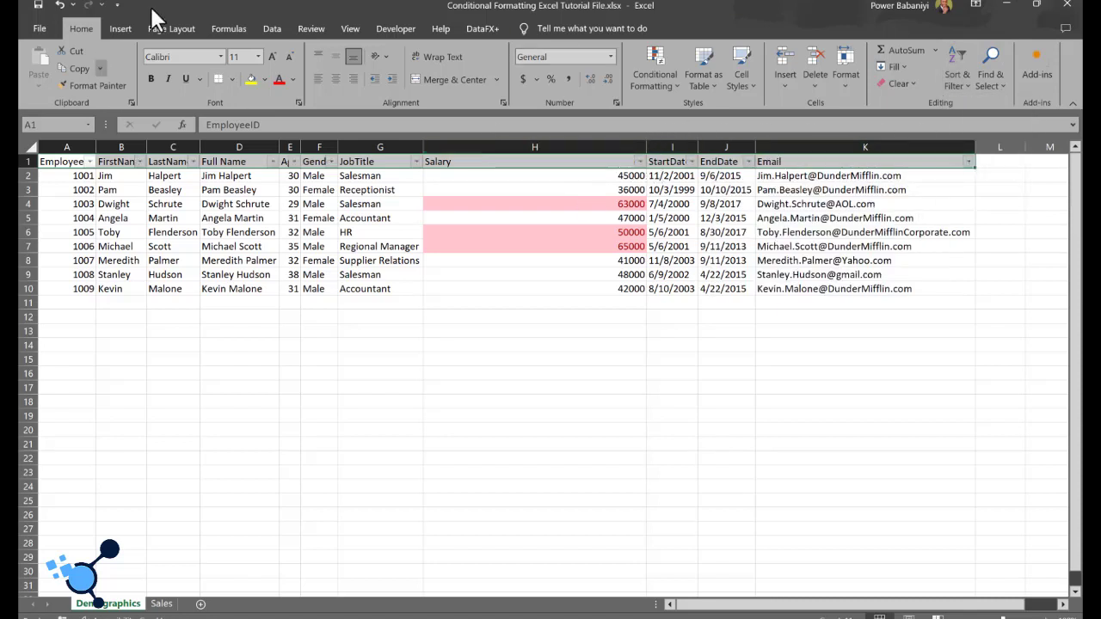
Step: Filter the JobTitle column to show only Salesman
click(417, 163)
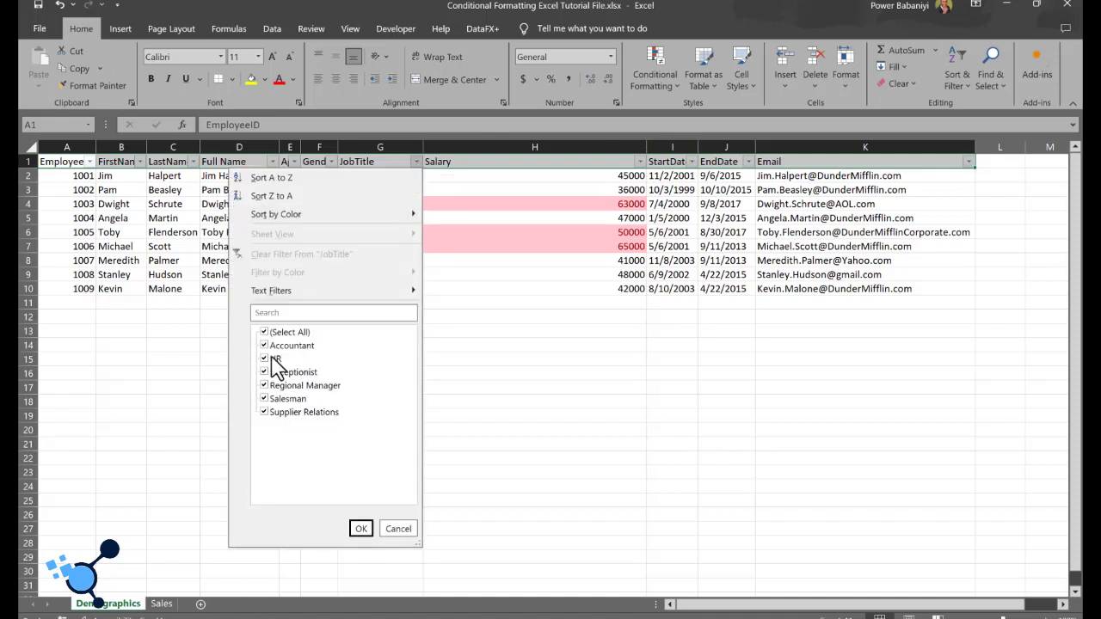
key(Escape)
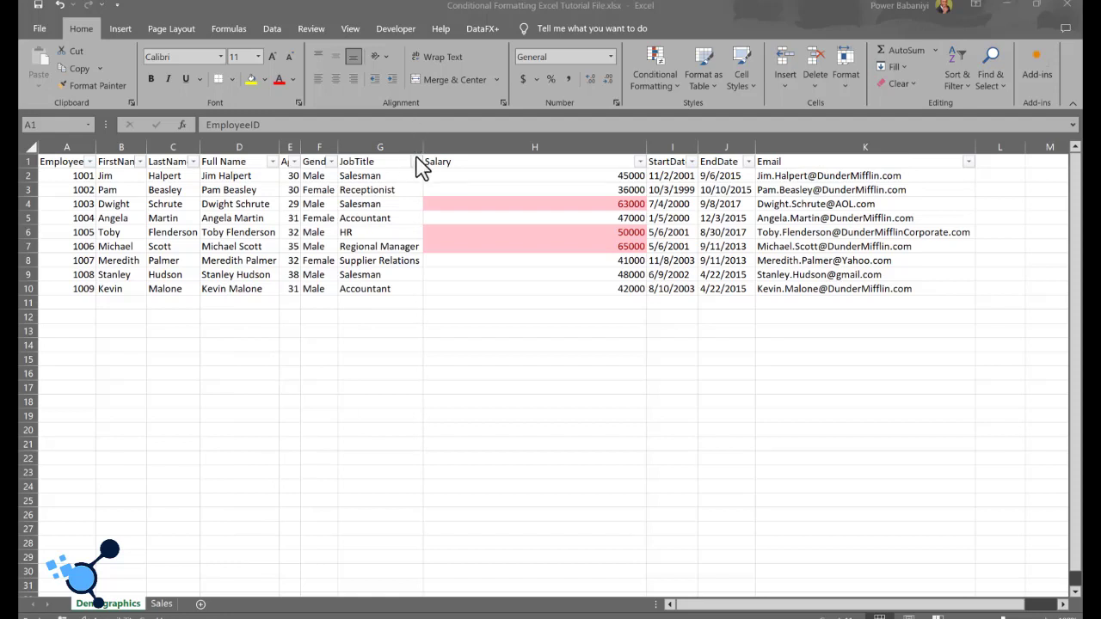
click(417, 162)
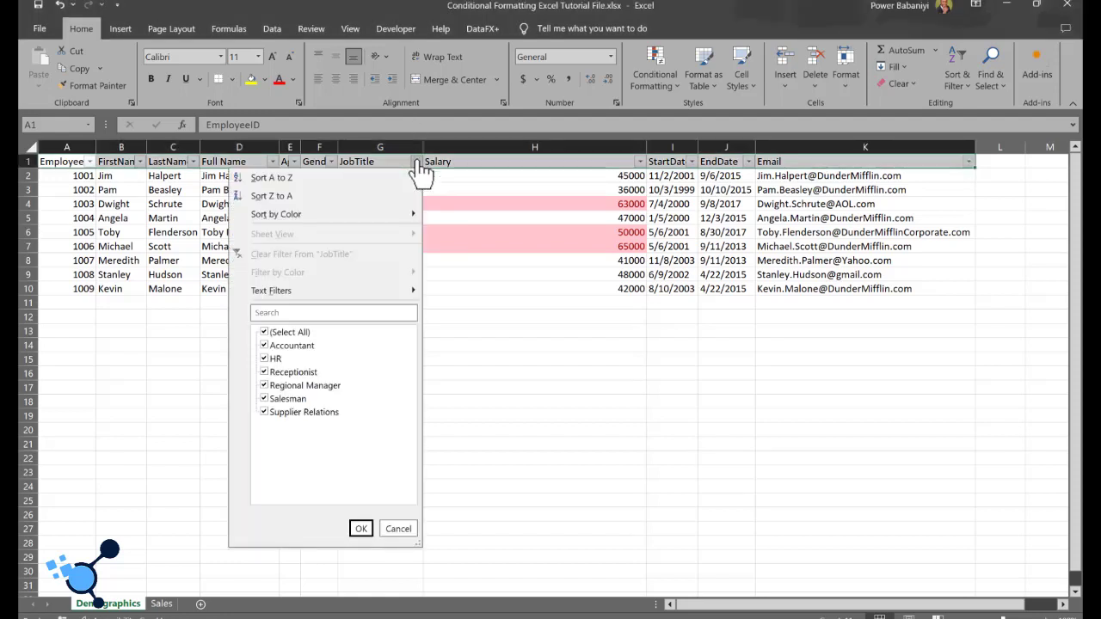
click(265, 334)
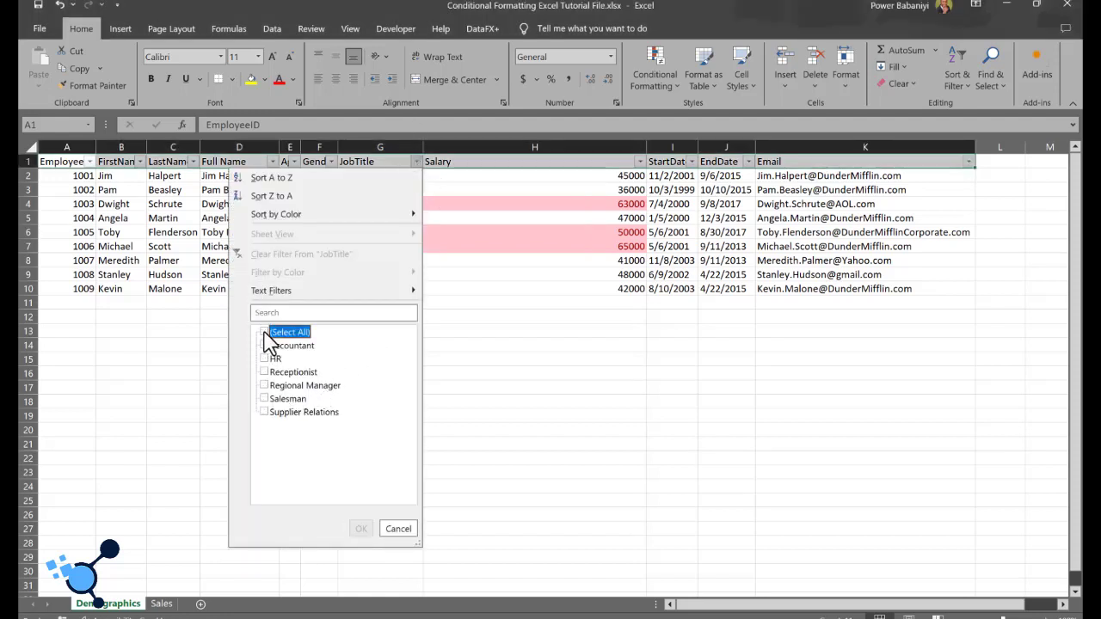
click(264, 400)
click(354, 526)
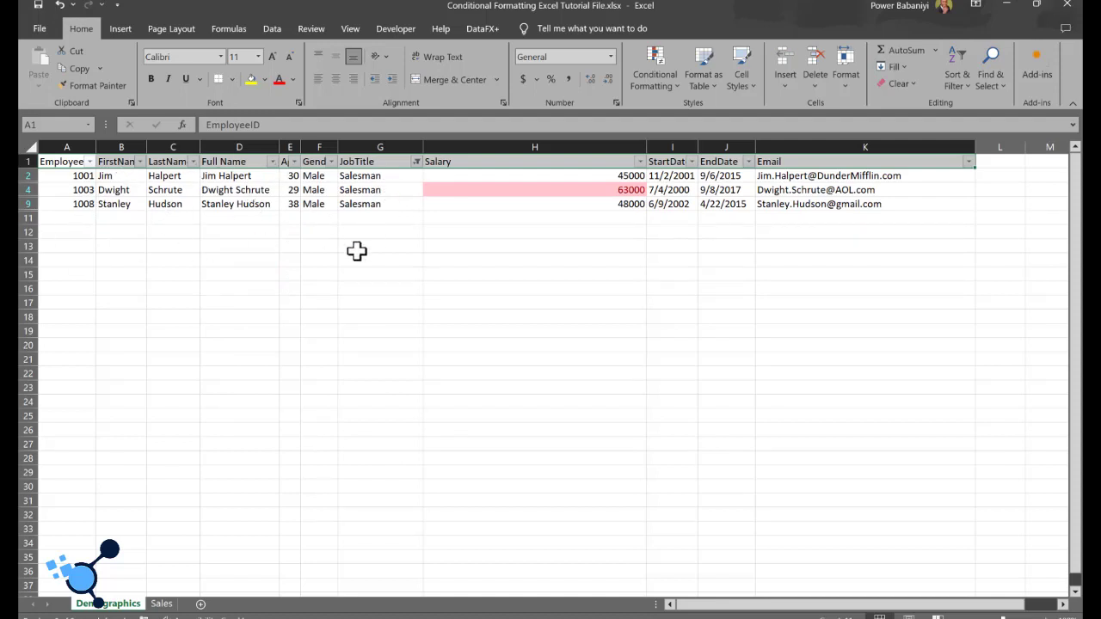
Step: Reset the JobTitle filter so that all job titles are selected again
click(417, 165)
click(456, 246)
click(417, 162)
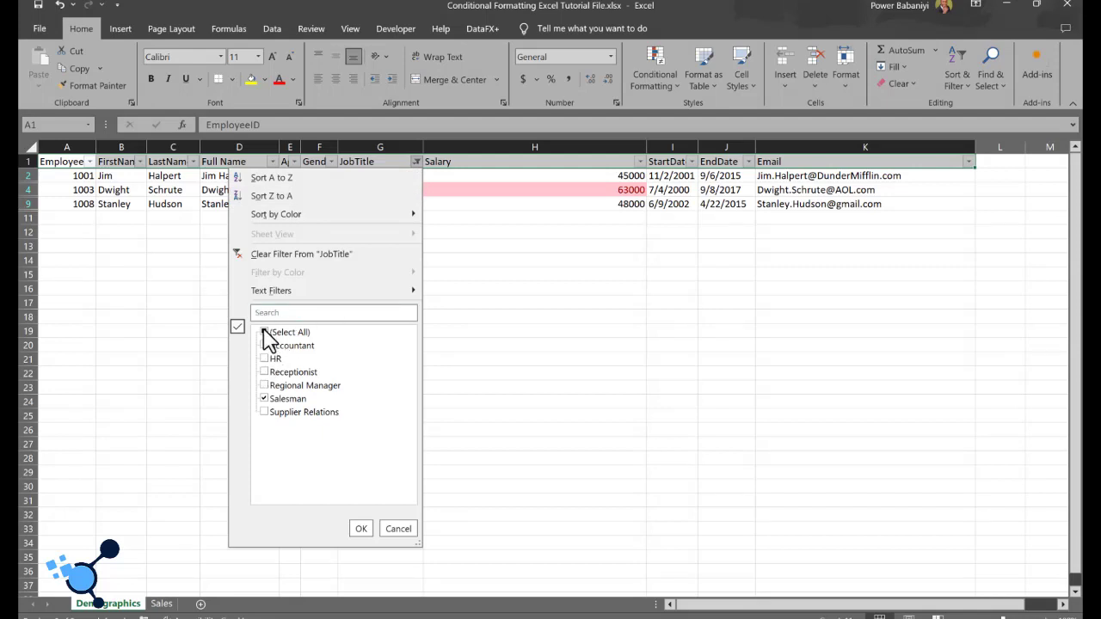
click(264, 332)
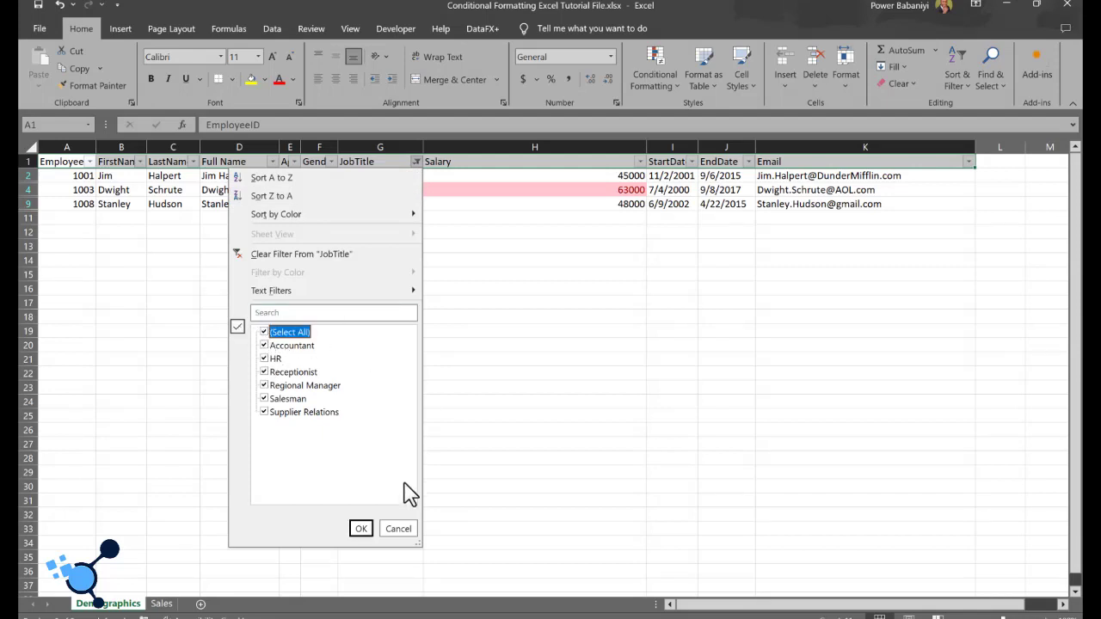
click(362, 530)
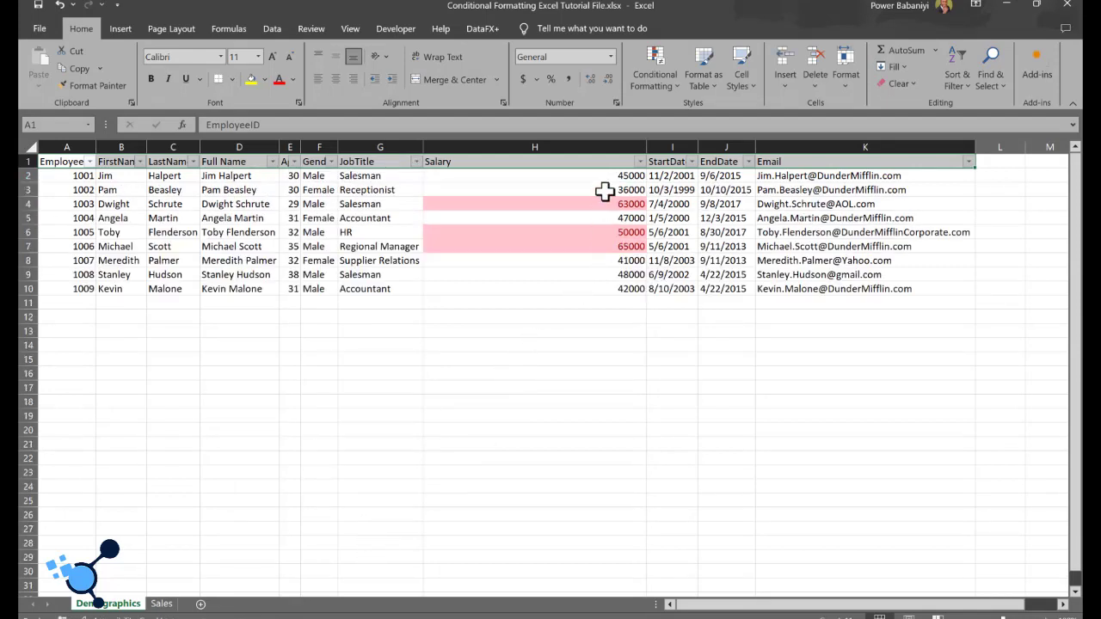
Step: Sort the table by the Salary column's cell color, putting the light red cells first
click(640, 162)
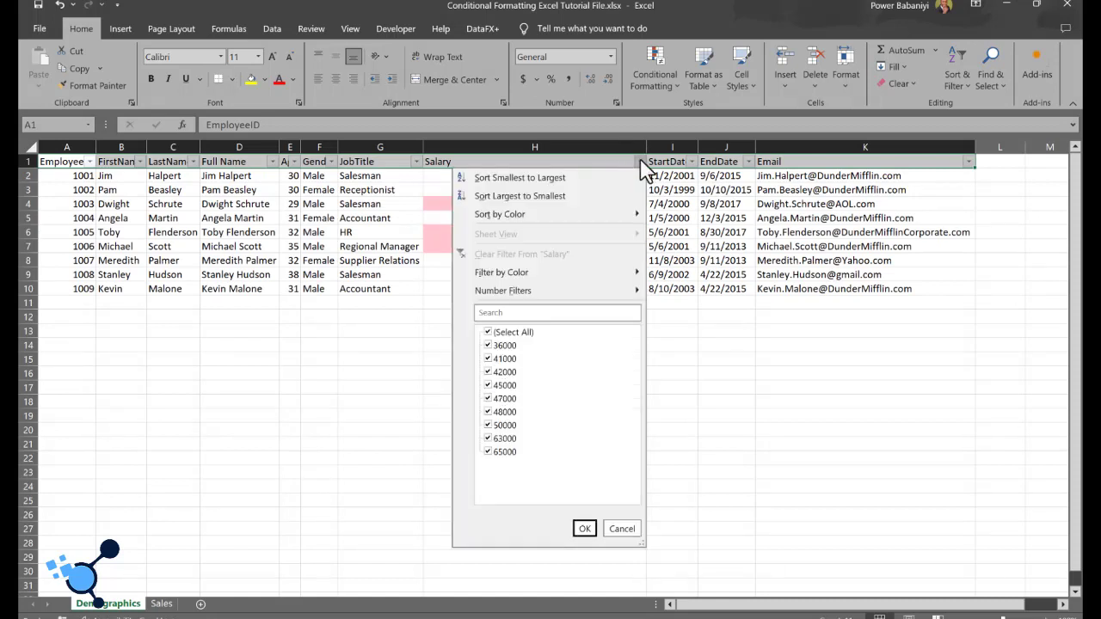
mouse_move(576, 209)
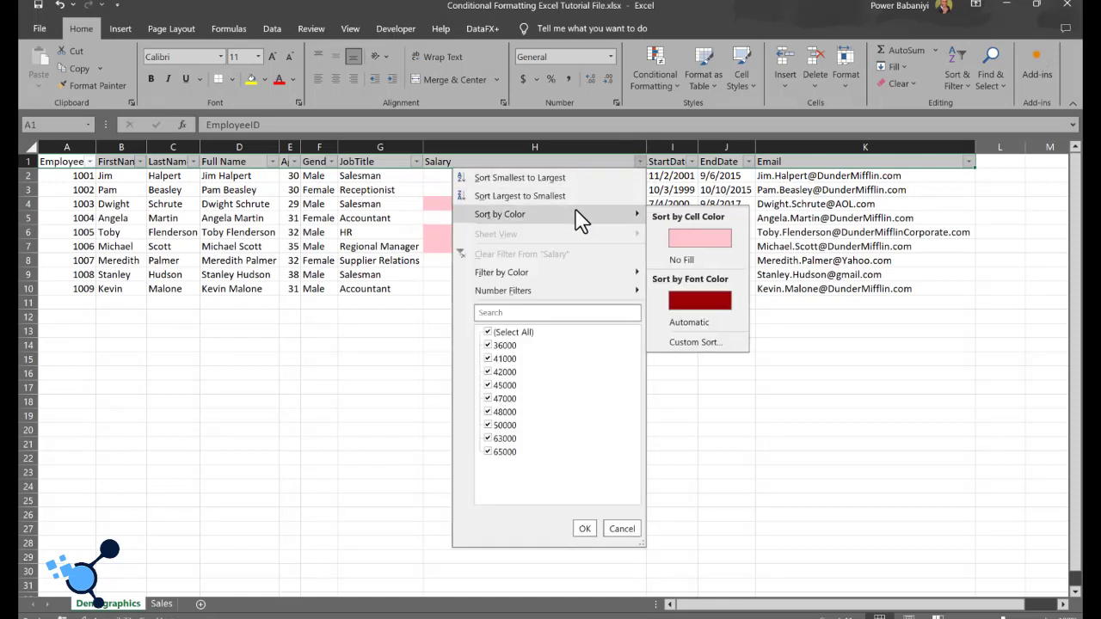
click(697, 240)
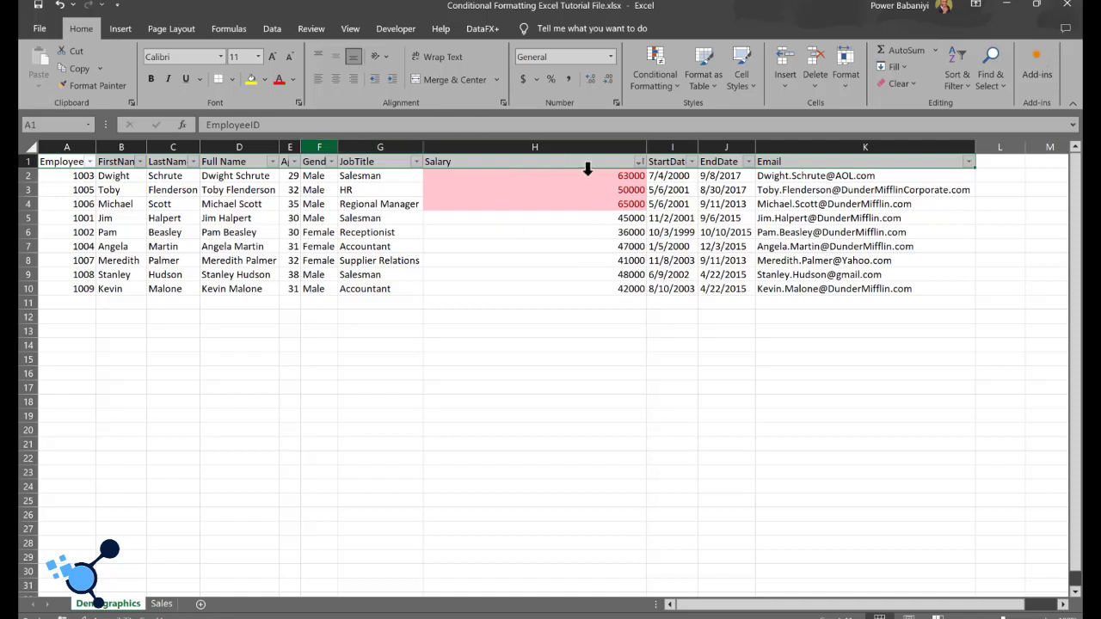
Step: Highlight duplicate values in the StartDate column (I) with Light Red Fill with Dark Red Text, briefly previewing the Unique option
click(667, 176)
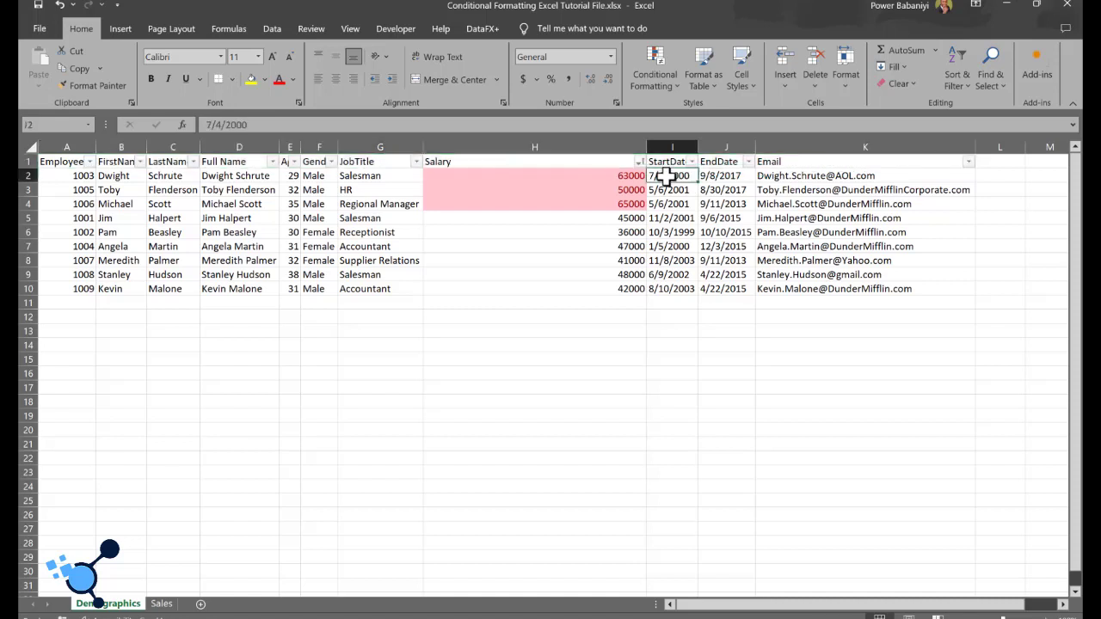
click(676, 144)
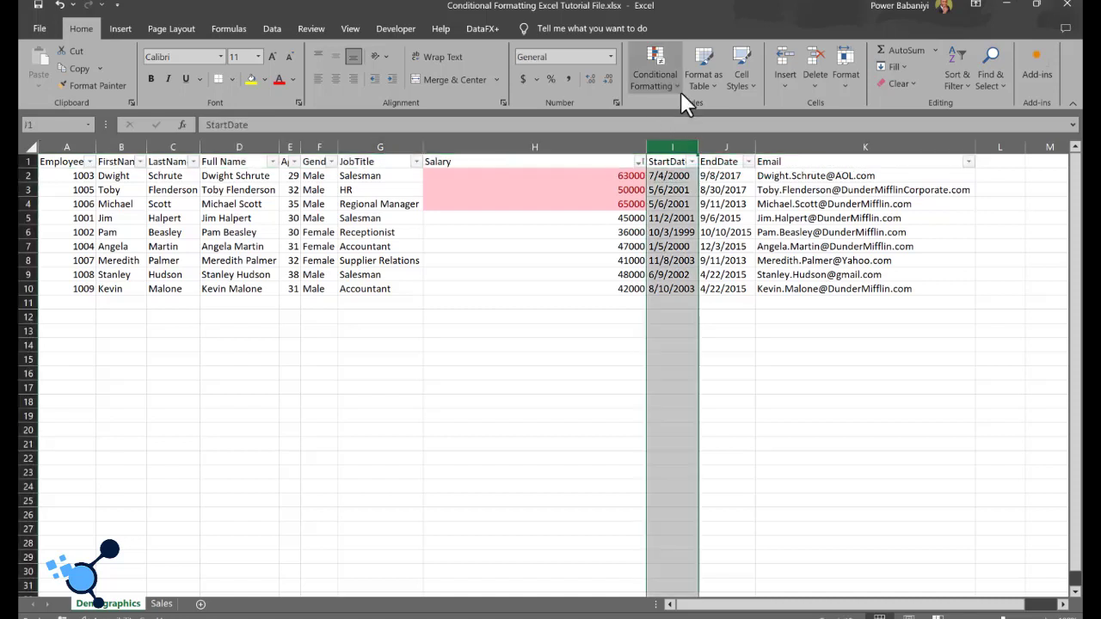
click(674, 86)
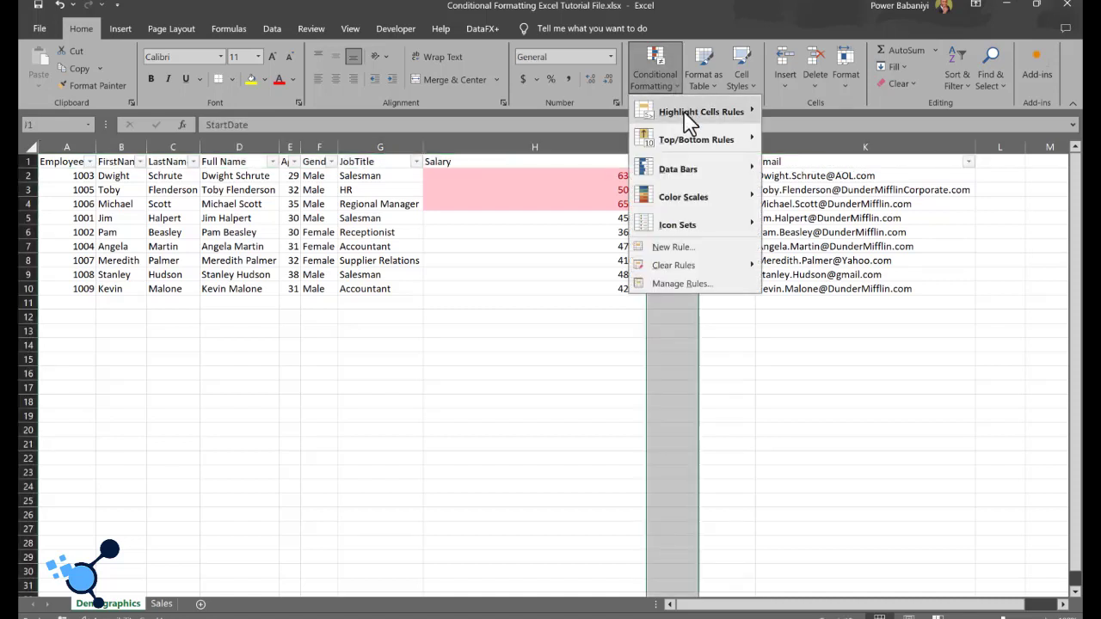
mouse_move(684, 111)
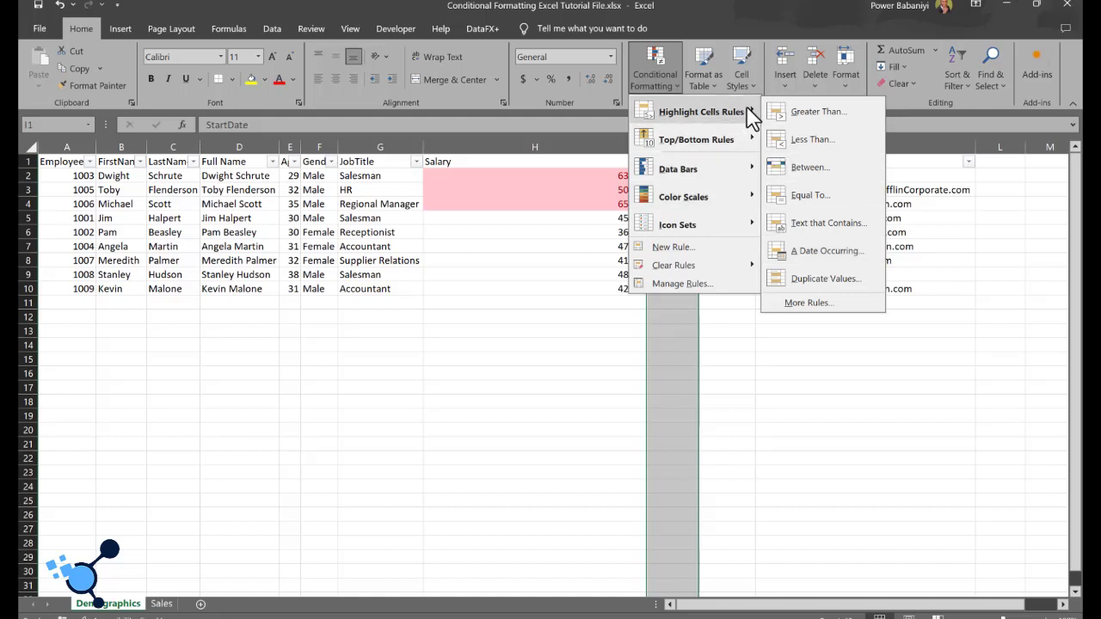
click(831, 287)
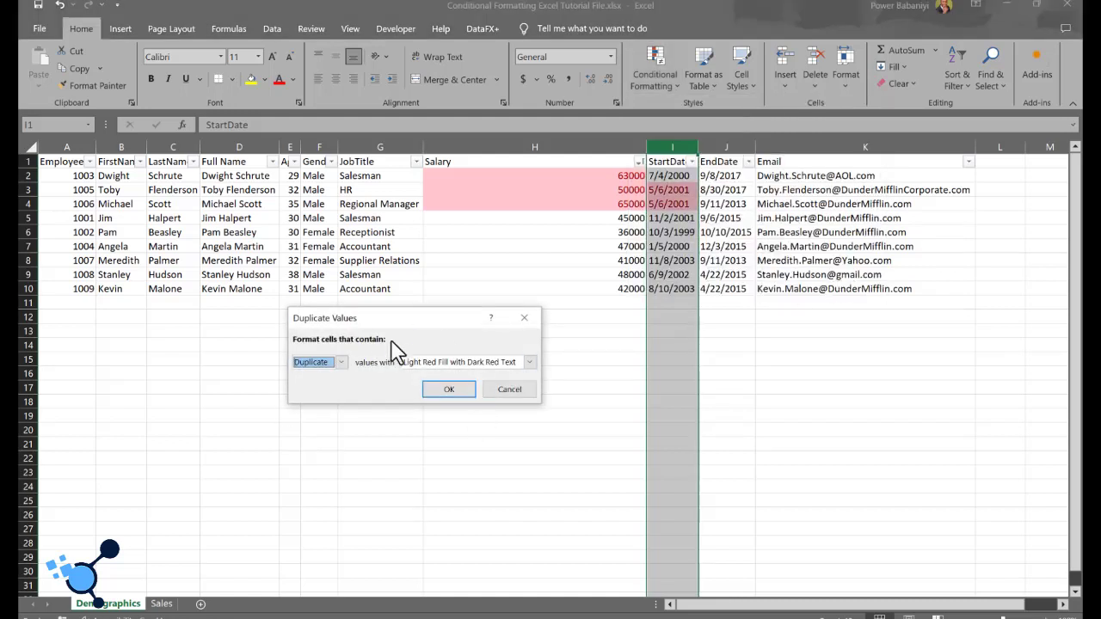
click(340, 362)
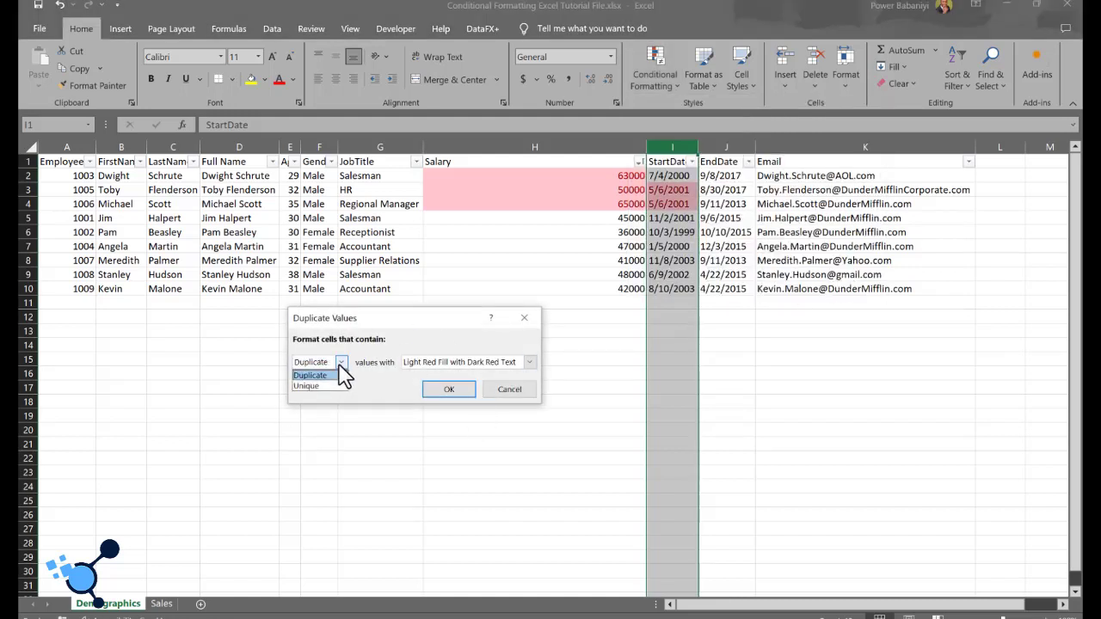
click(339, 365)
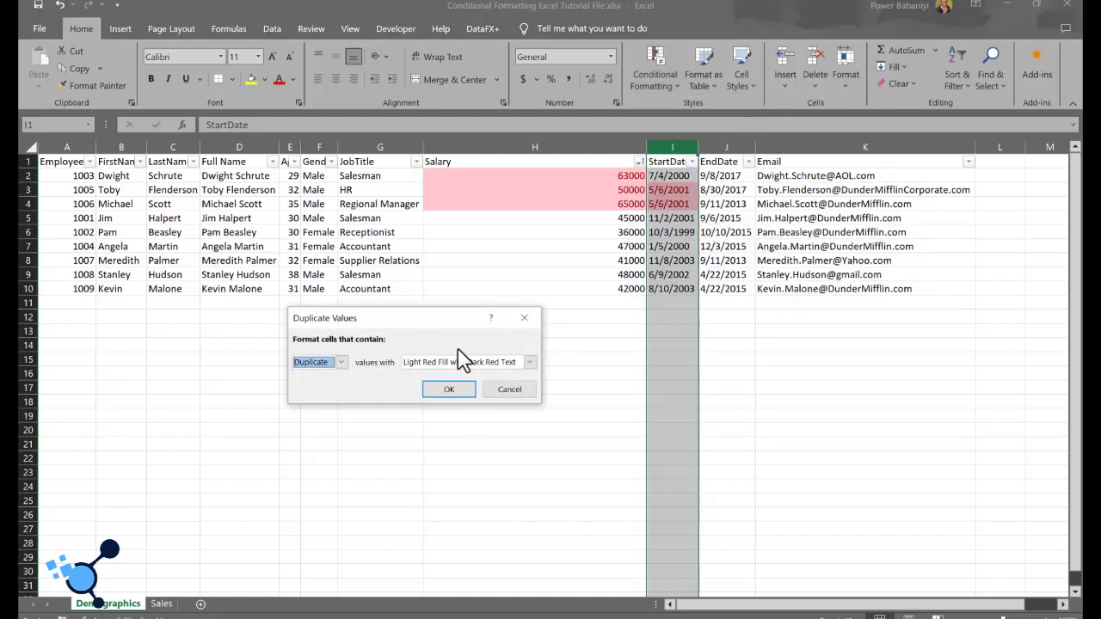
click(341, 363)
click(322, 385)
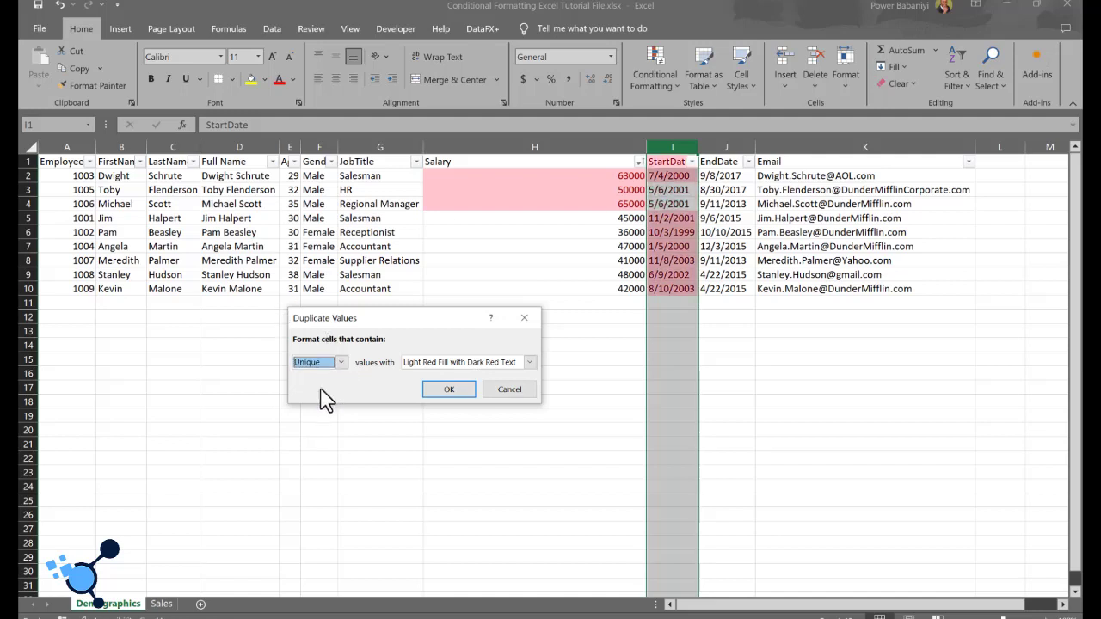
click(341, 362)
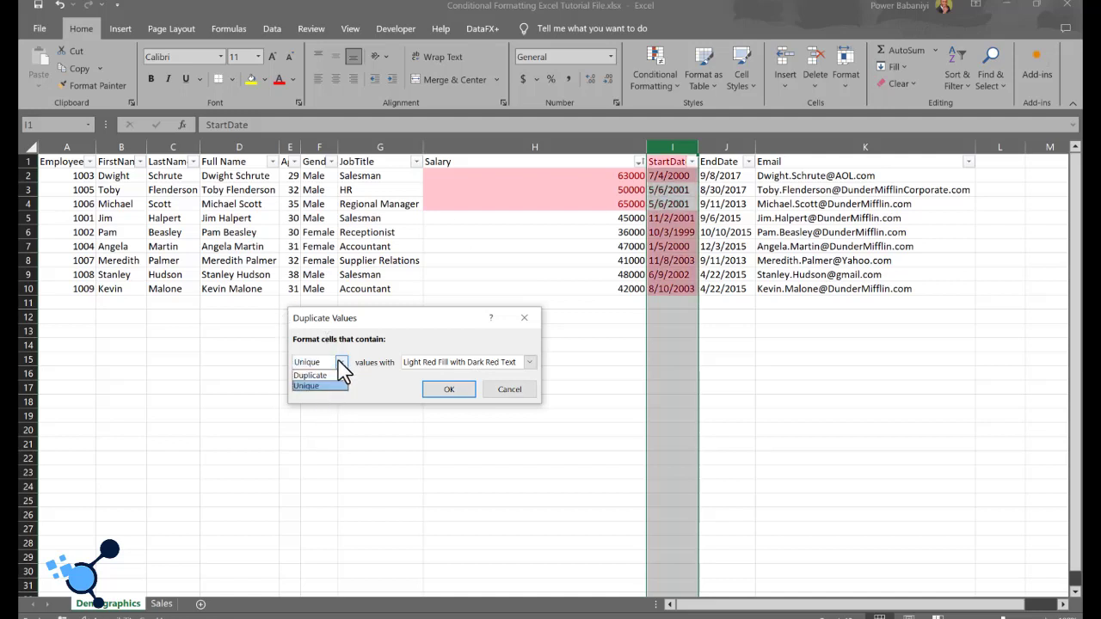
click(324, 378)
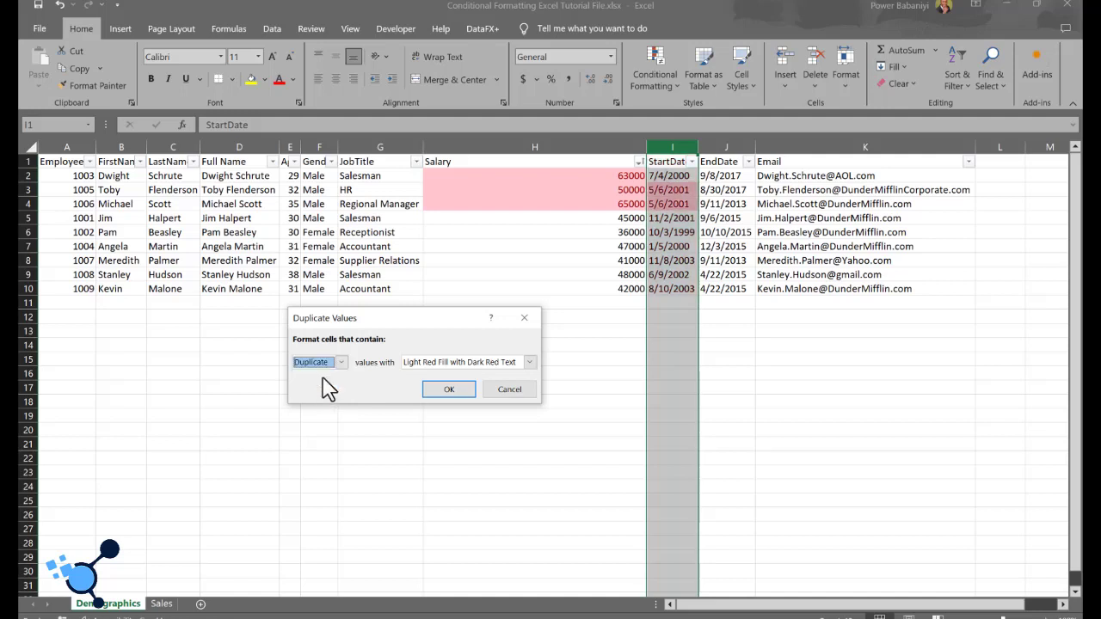
click(457, 394)
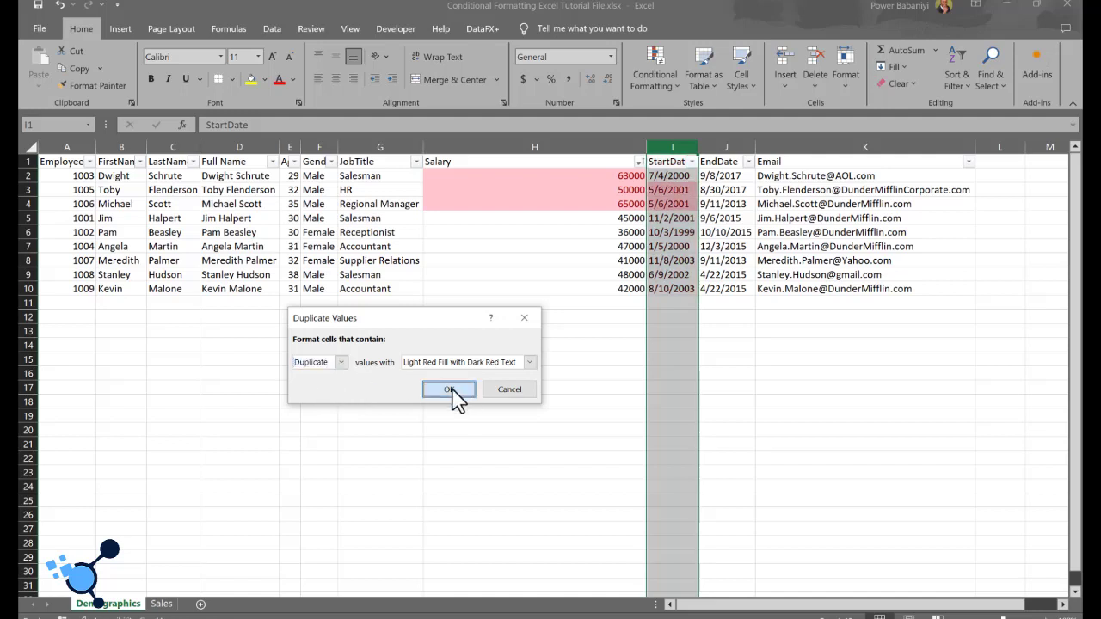
Step: Sort the table by the StartDate column's cell color, putting the light red cells first
click(692, 162)
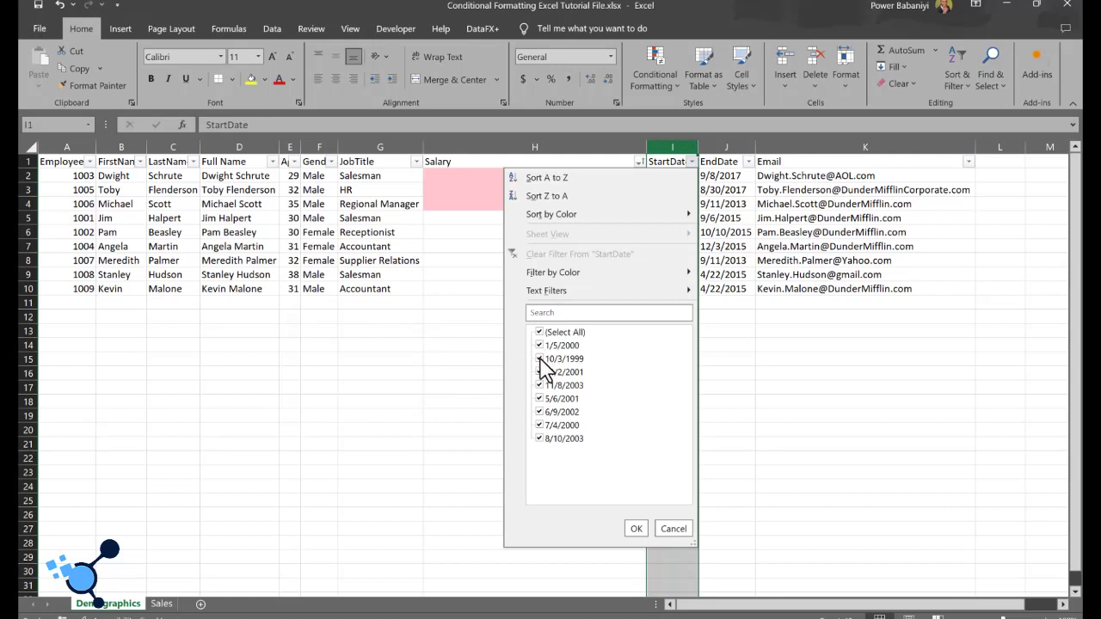
mouse_move(575, 219)
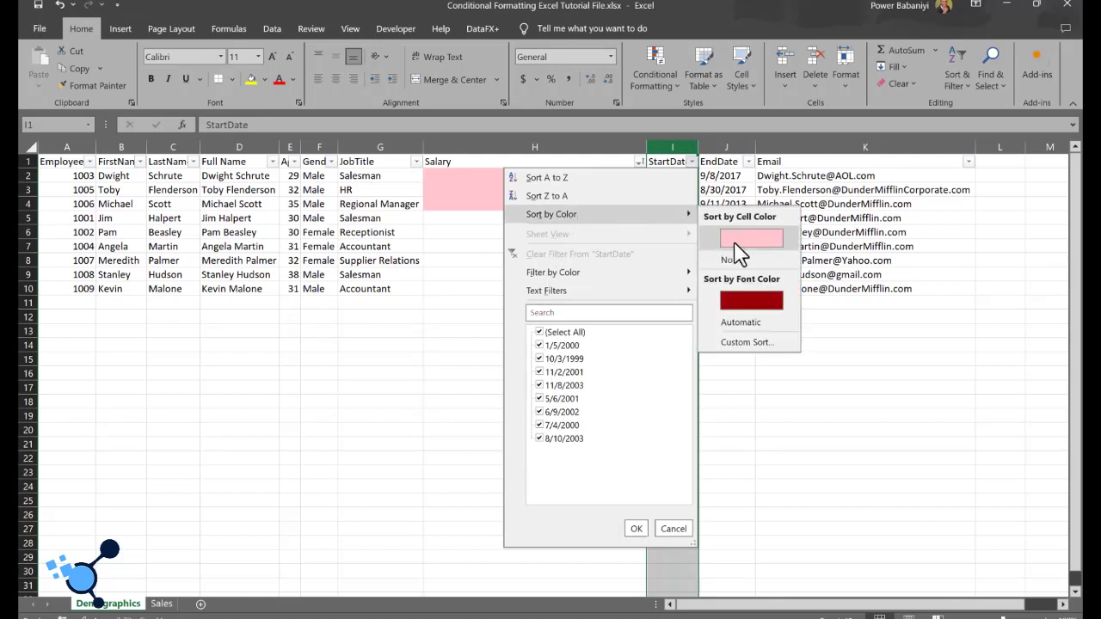
click(740, 239)
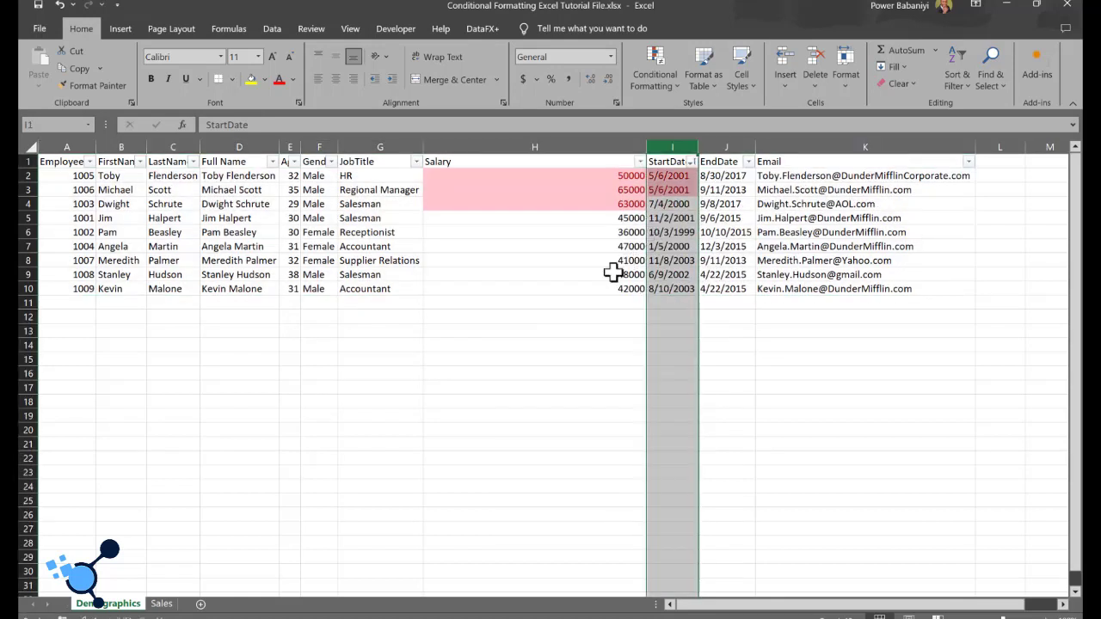
click(610, 262)
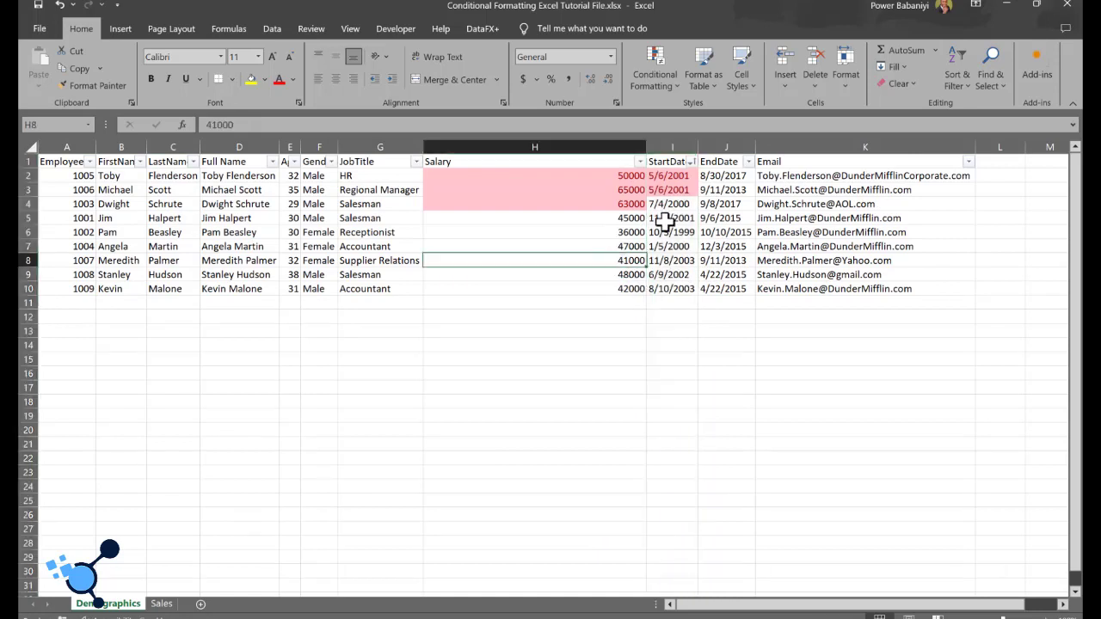
click(666, 174)
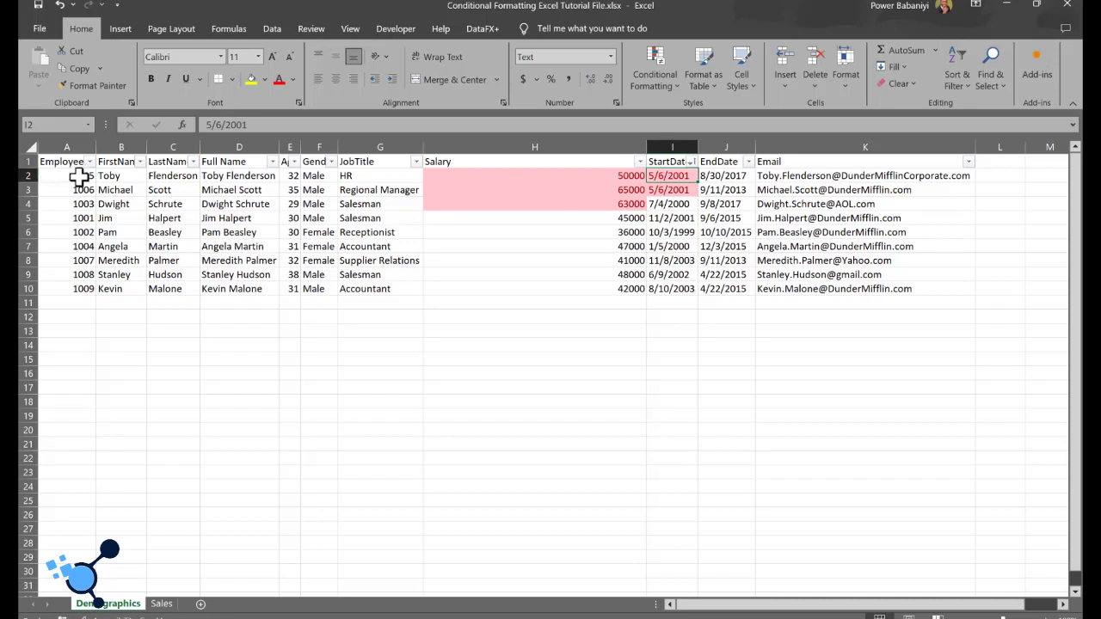
click(109, 176)
click(110, 189)
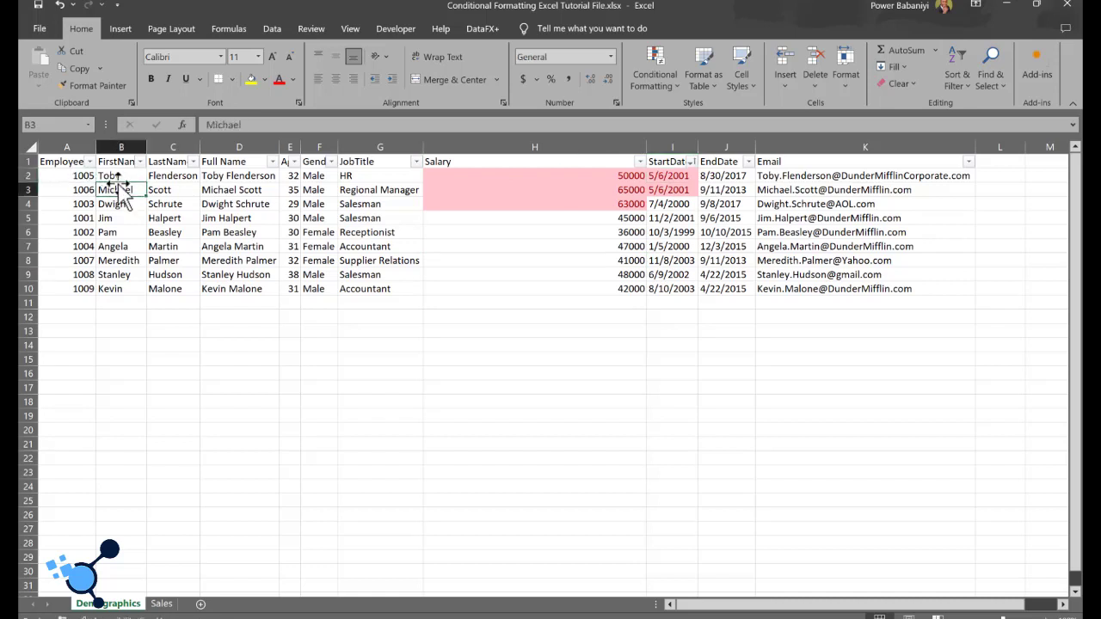
click(117, 176)
click(117, 203)
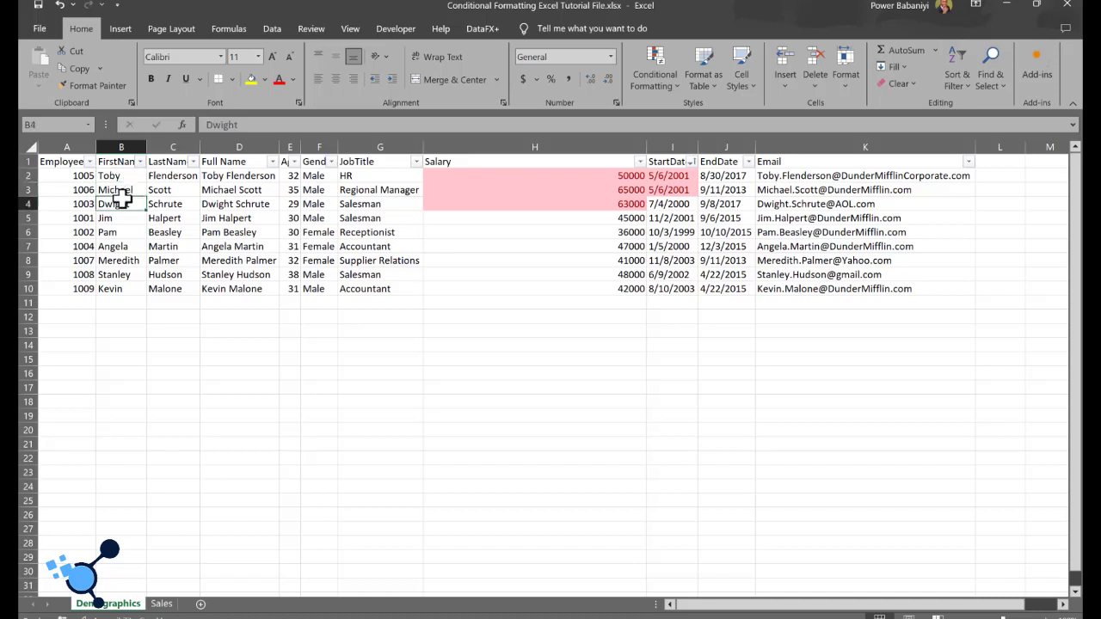
Step: Swap one slash for a hyphen in two StartDate entries, making I10 8/10-2003 and I9 6-9/2002
click(667, 291)
double_click(677, 291)
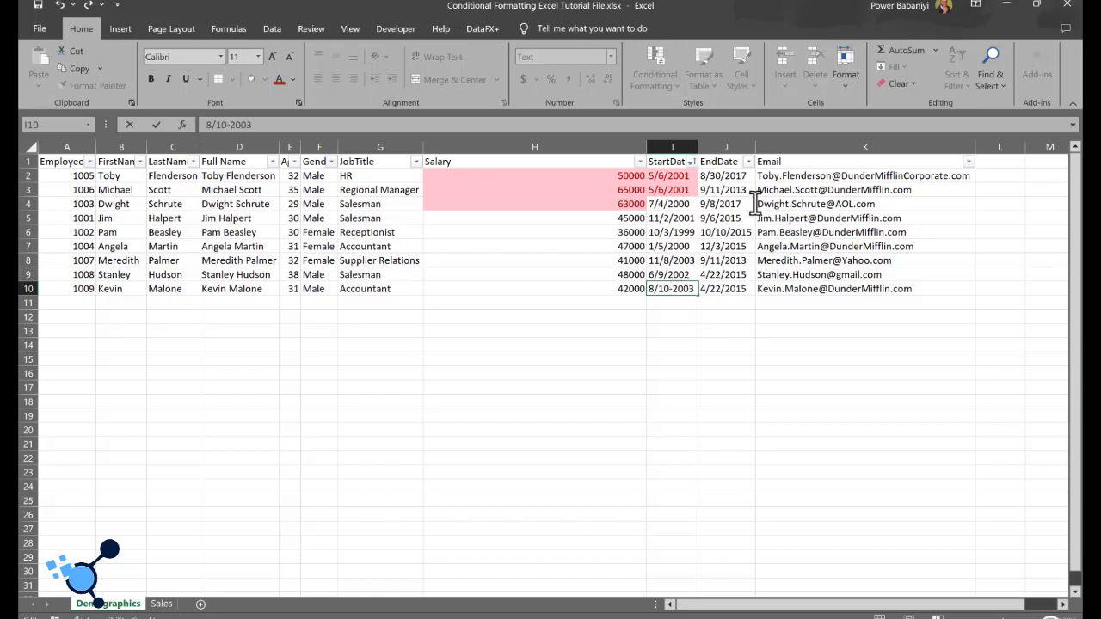
key(Return)
click(660, 276)
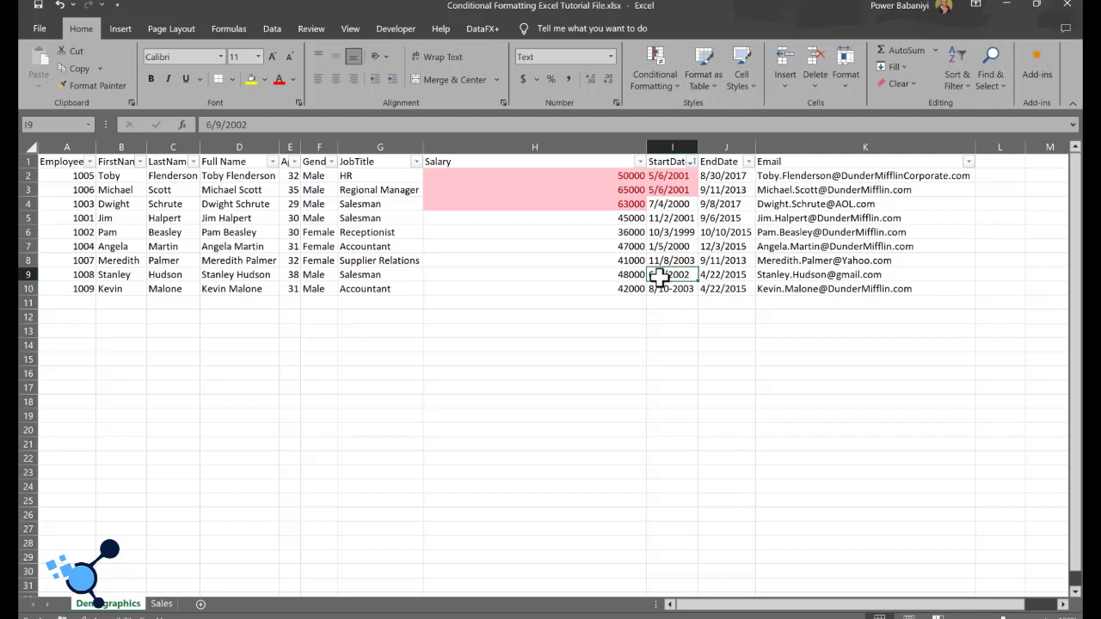
double_click(660, 276)
key(BackSpace)
text(-)
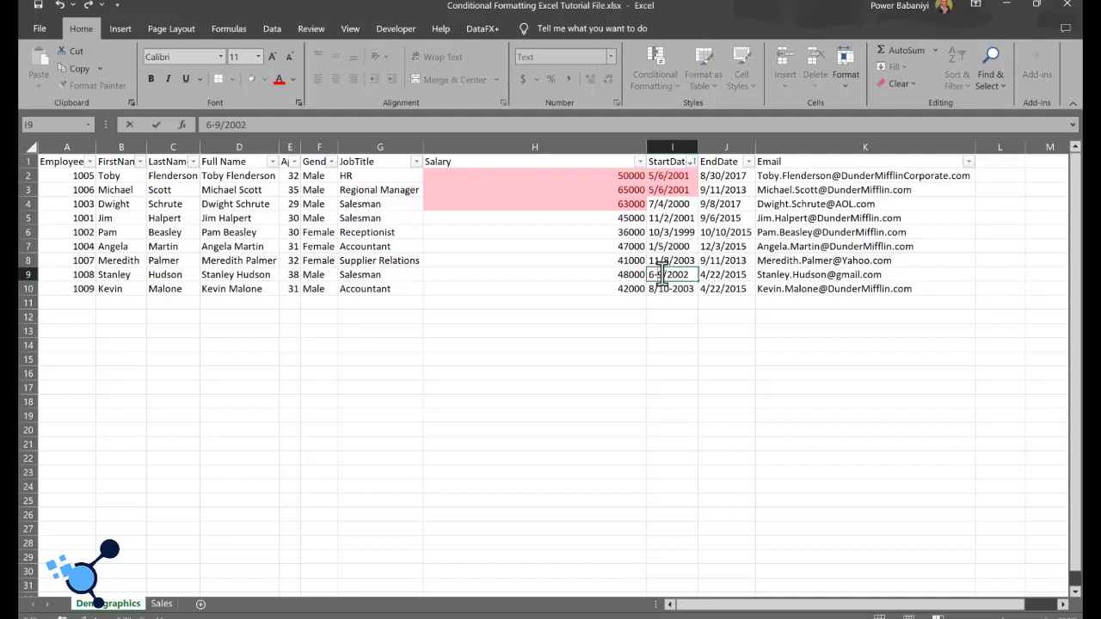
click(707, 273)
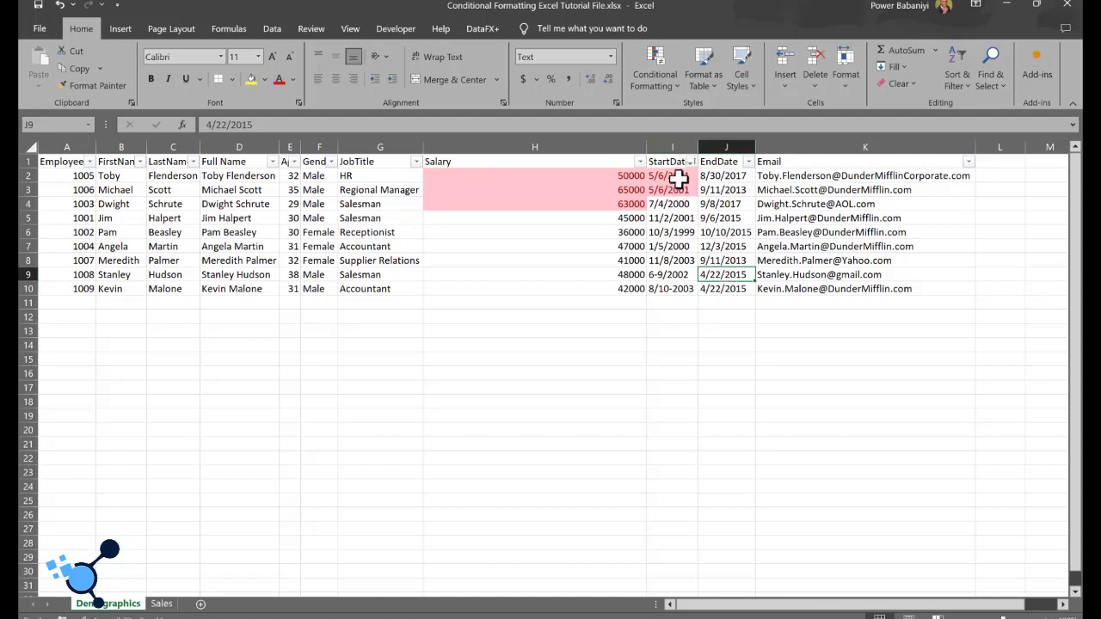
Step: Clear the conditional formatting rules from the StartDate column (I) only
click(670, 148)
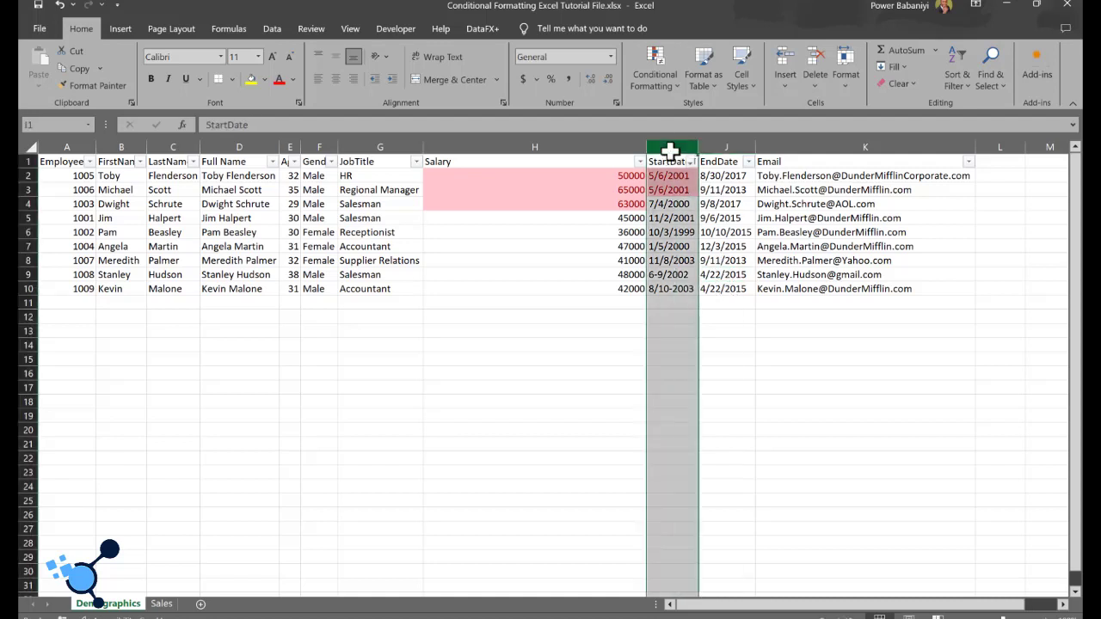
click(661, 85)
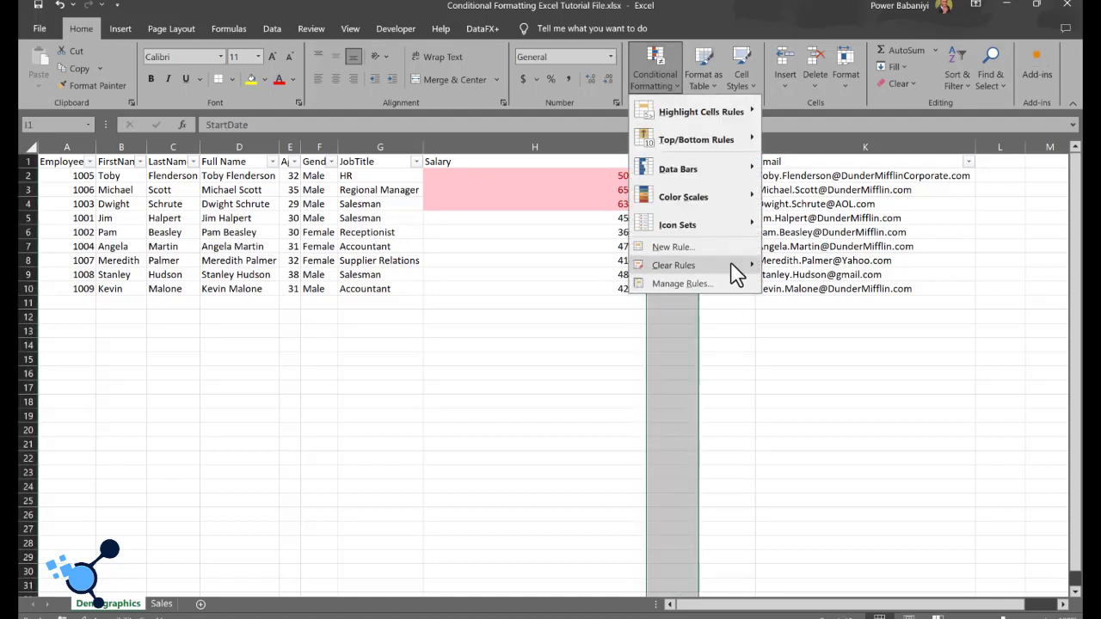
mouse_move(733, 267)
click(824, 267)
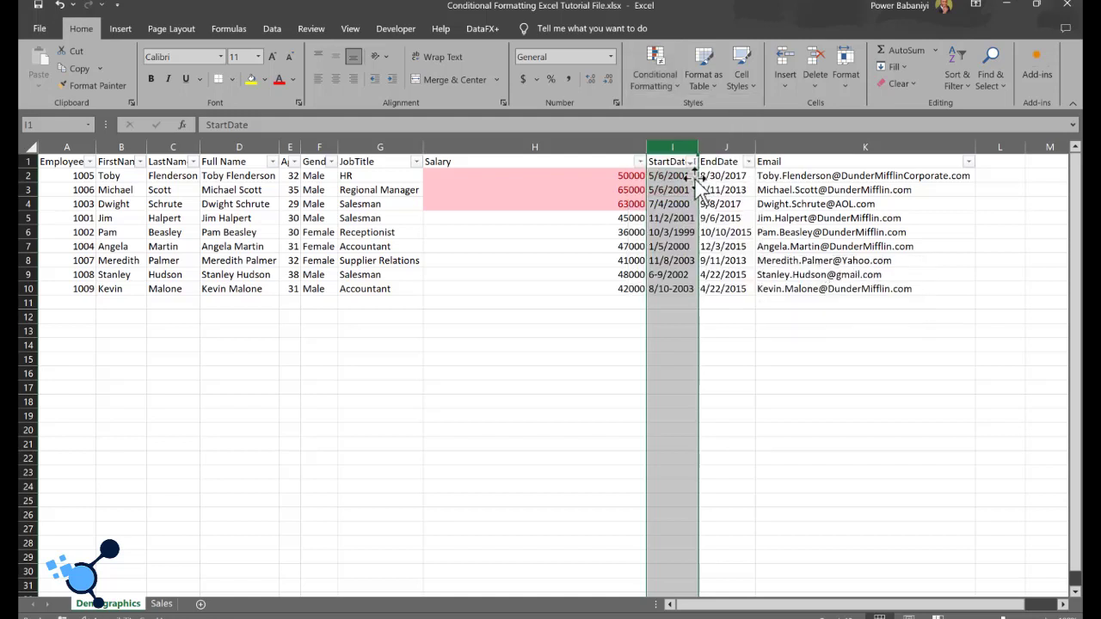
Step: Highlight StartDate cells containing the text "-" with Light Red Fill with Dark Red Text
click(680, 82)
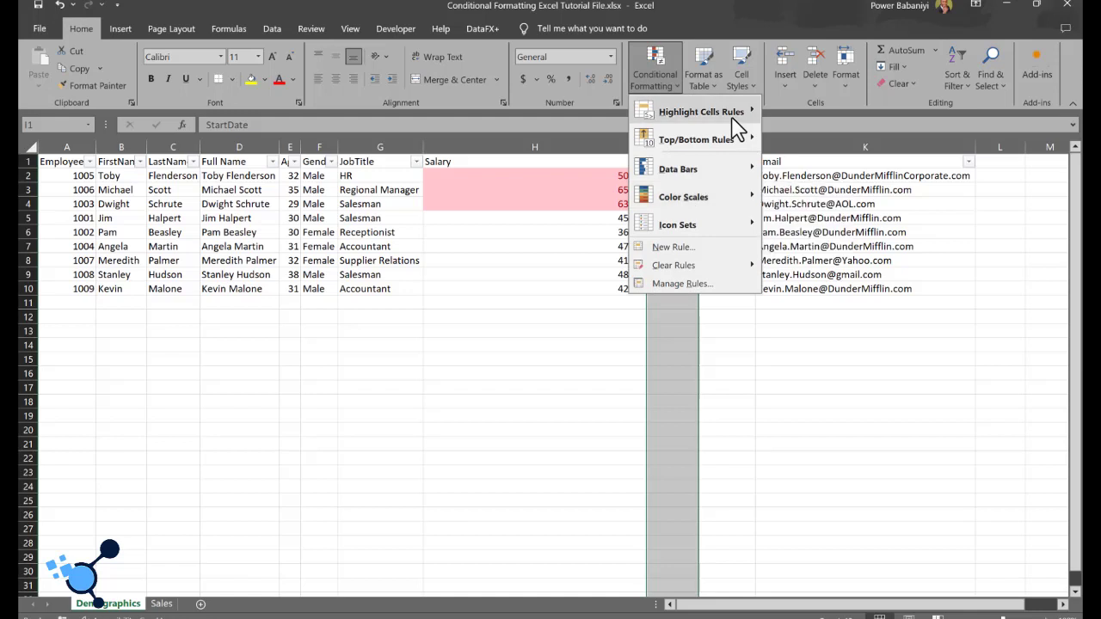
mouse_move(737, 120)
click(824, 226)
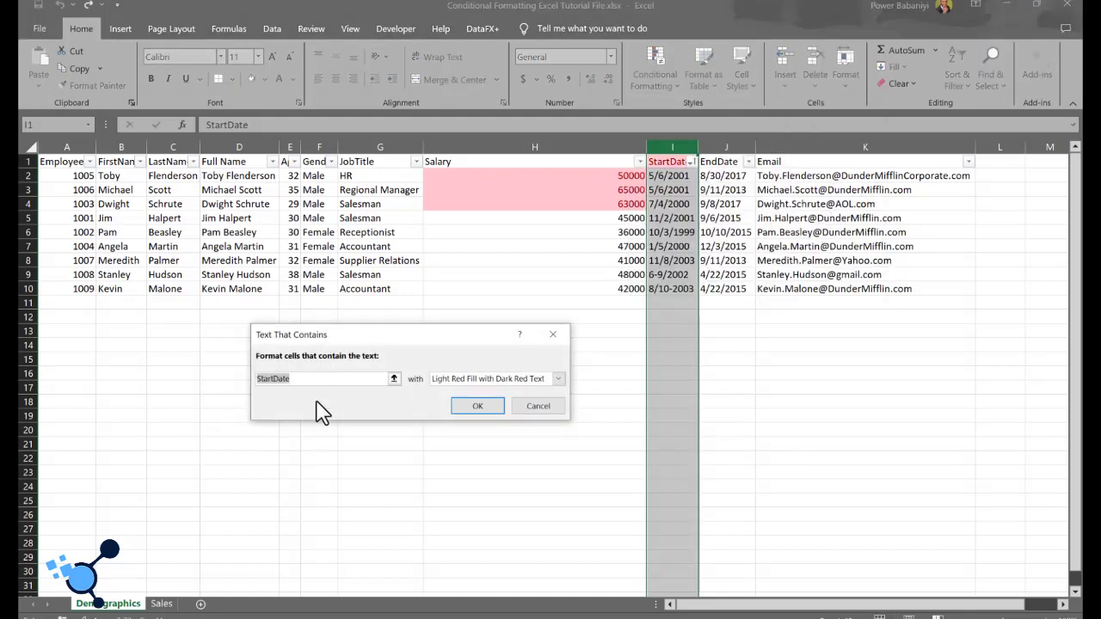
key(BackSpace)
text(-)
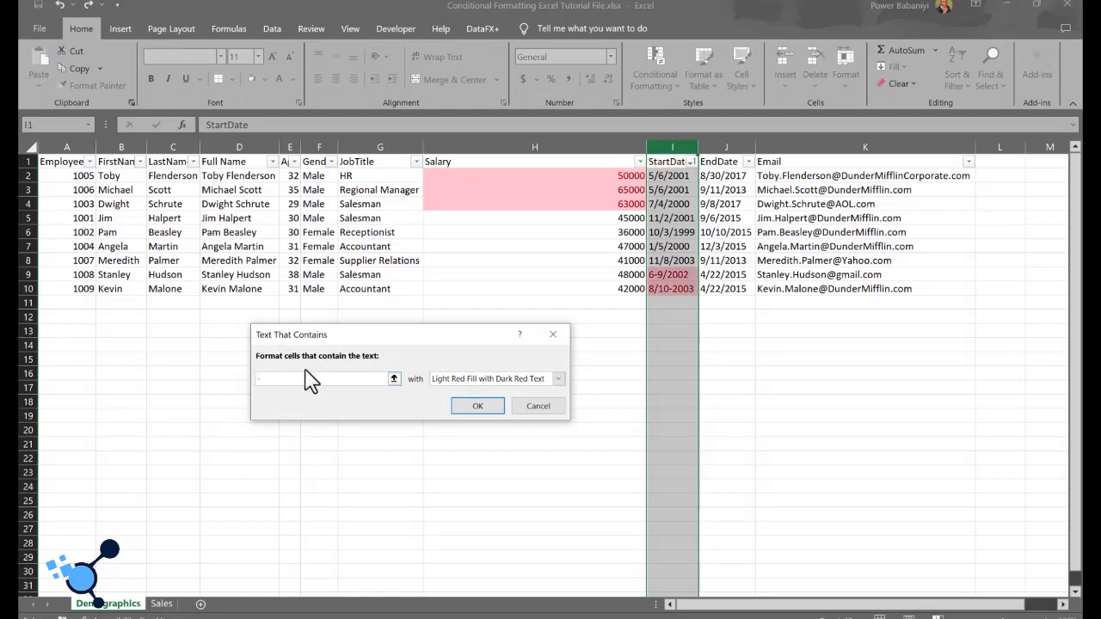
click(467, 410)
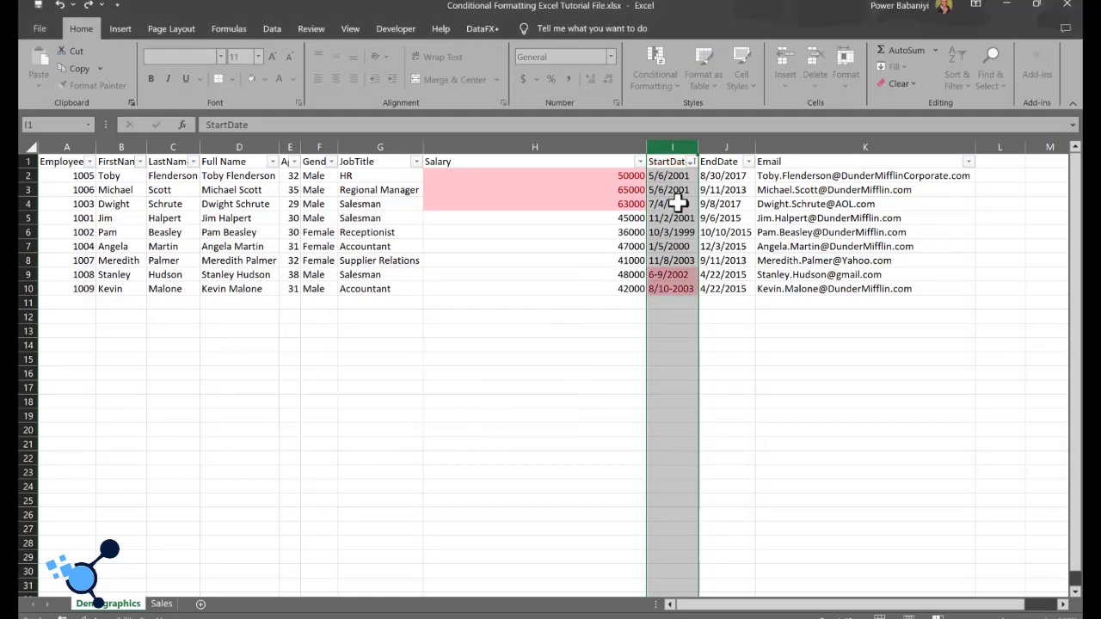
Step: Re-sort the table by StartDate cell color so the light red hyphenated dates come first
click(691, 164)
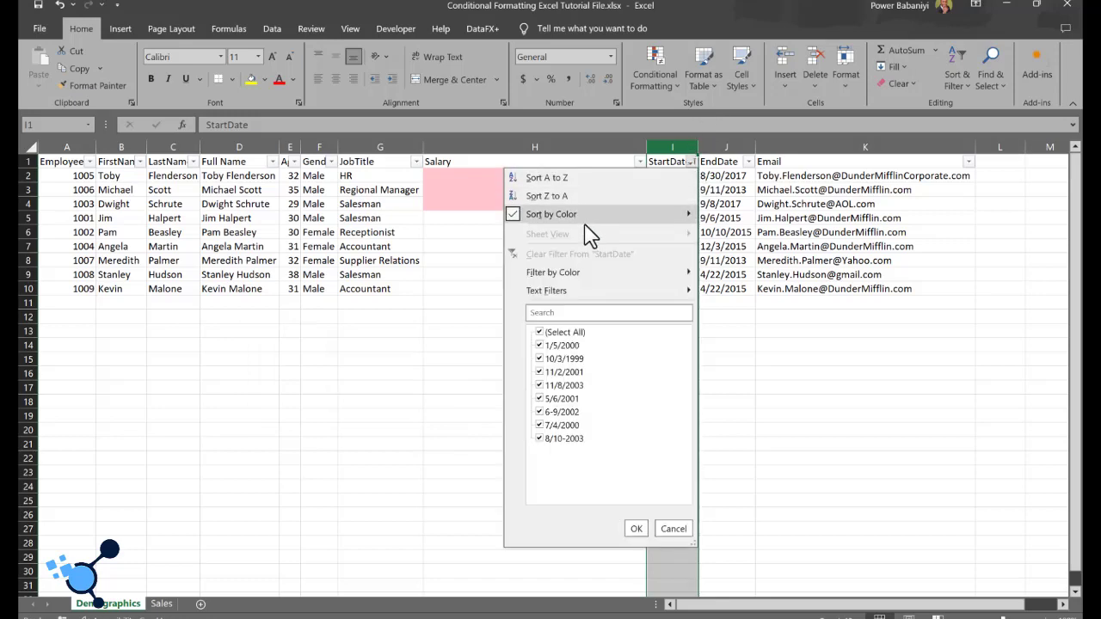
mouse_move(606, 217)
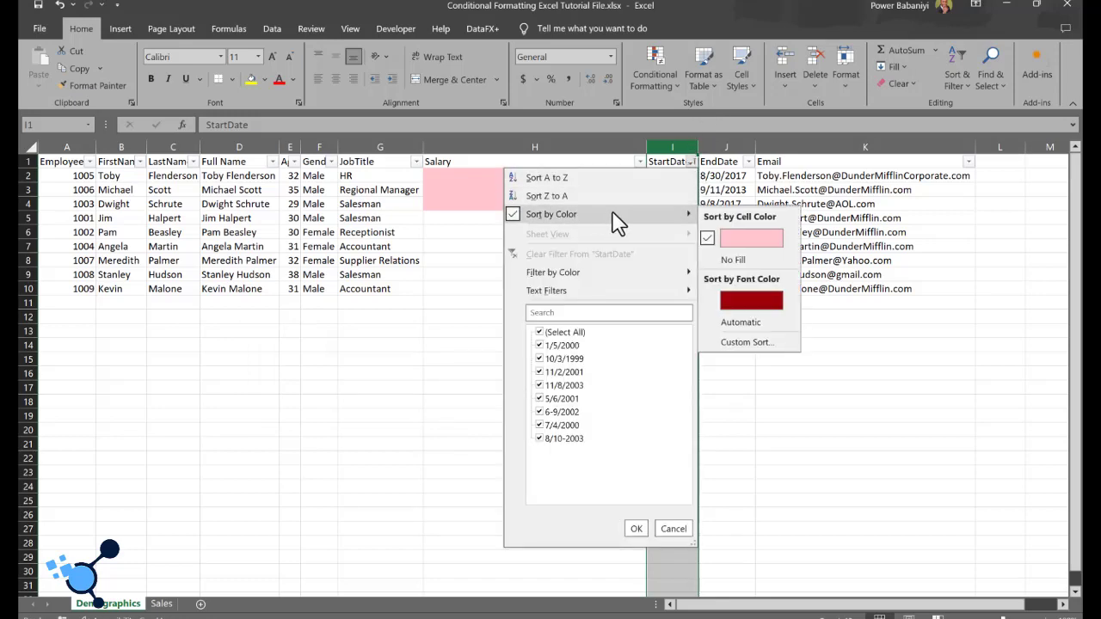
click(715, 235)
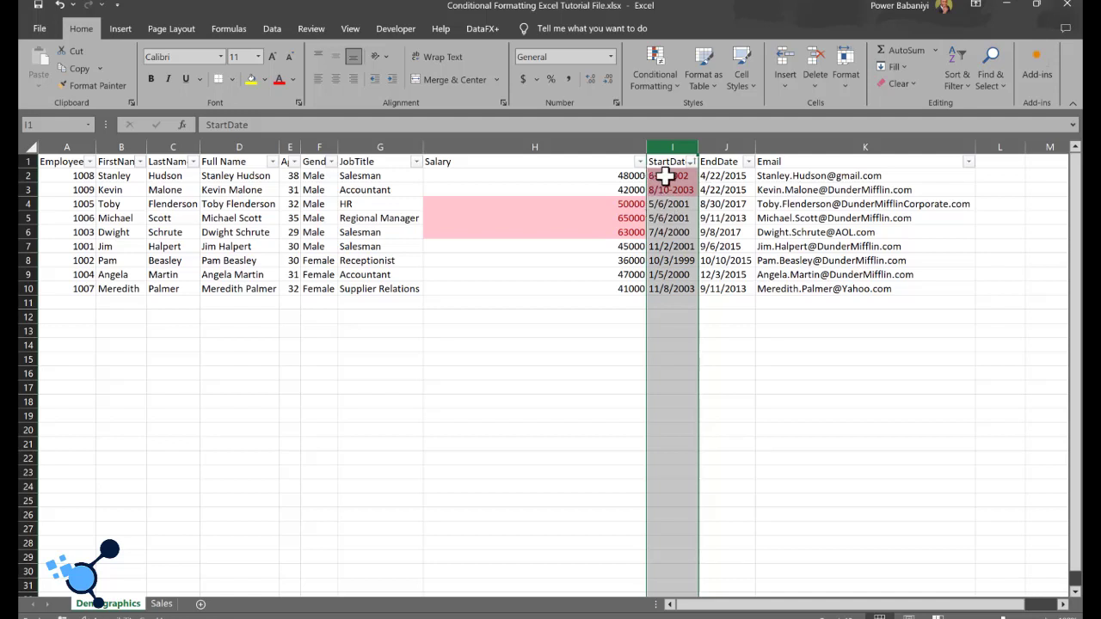
drag(664, 177, 670, 195)
click(1004, 177)
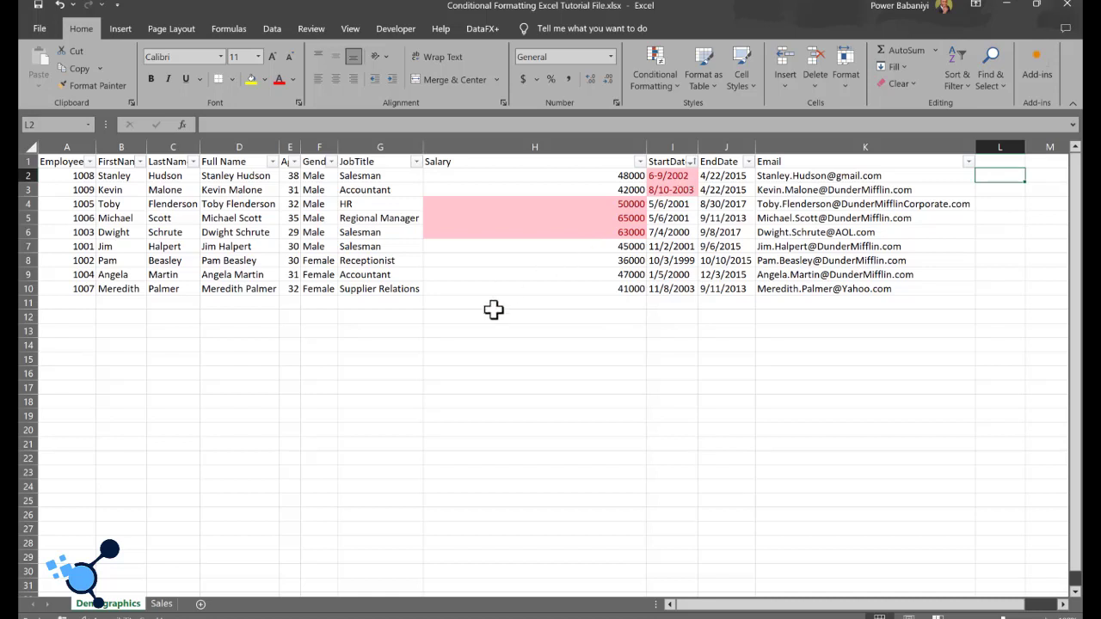
click(688, 176)
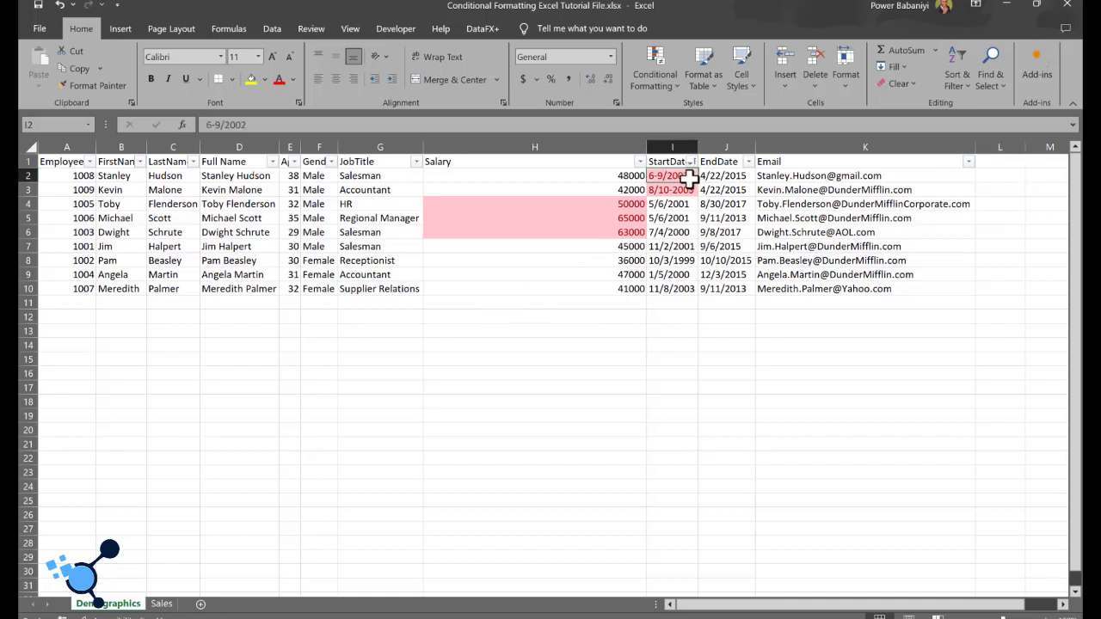
click(667, 80)
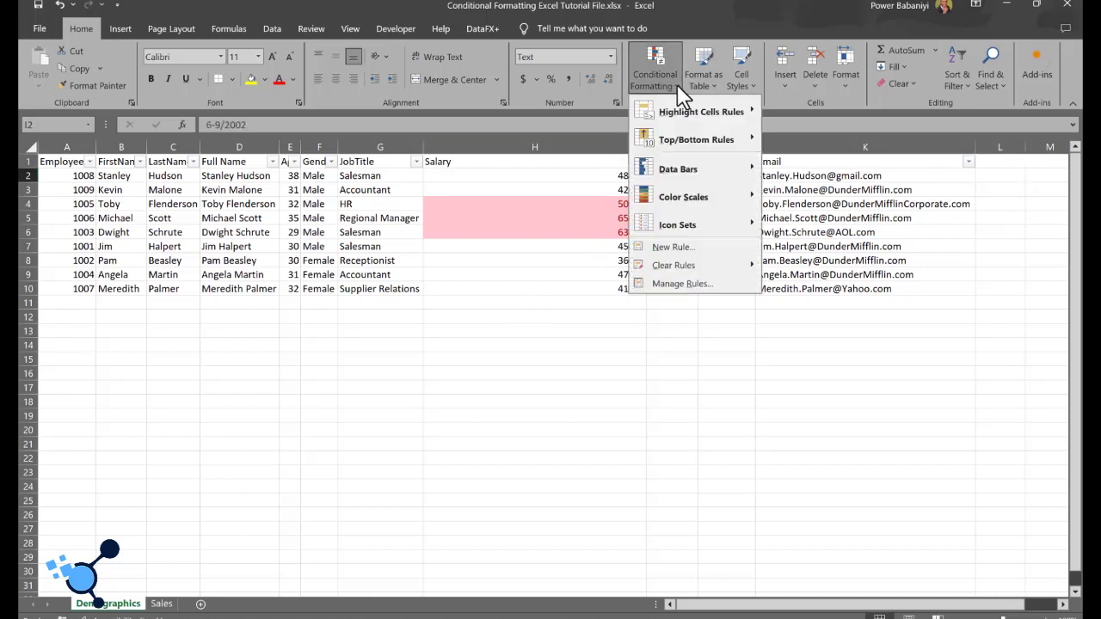
mouse_move(697, 139)
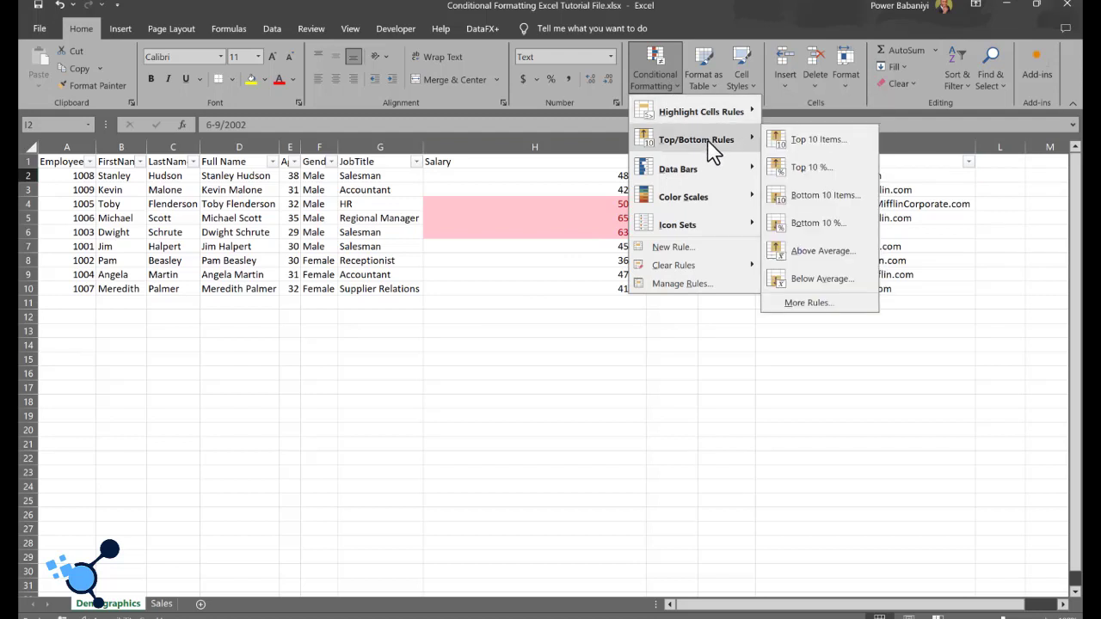
mouse_move(720, 120)
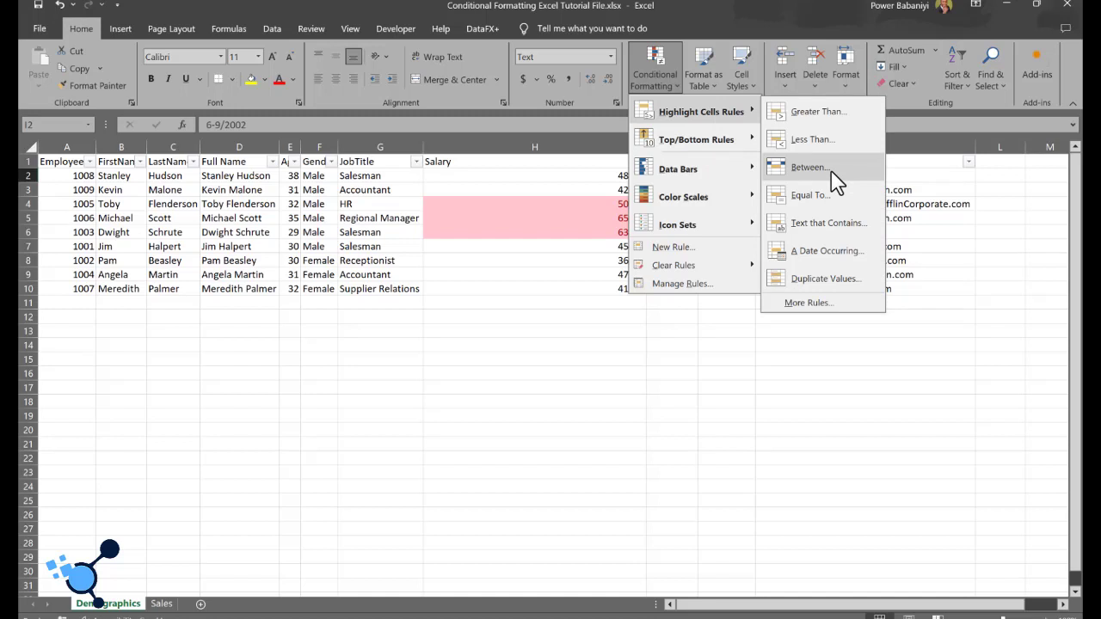
click(813, 258)
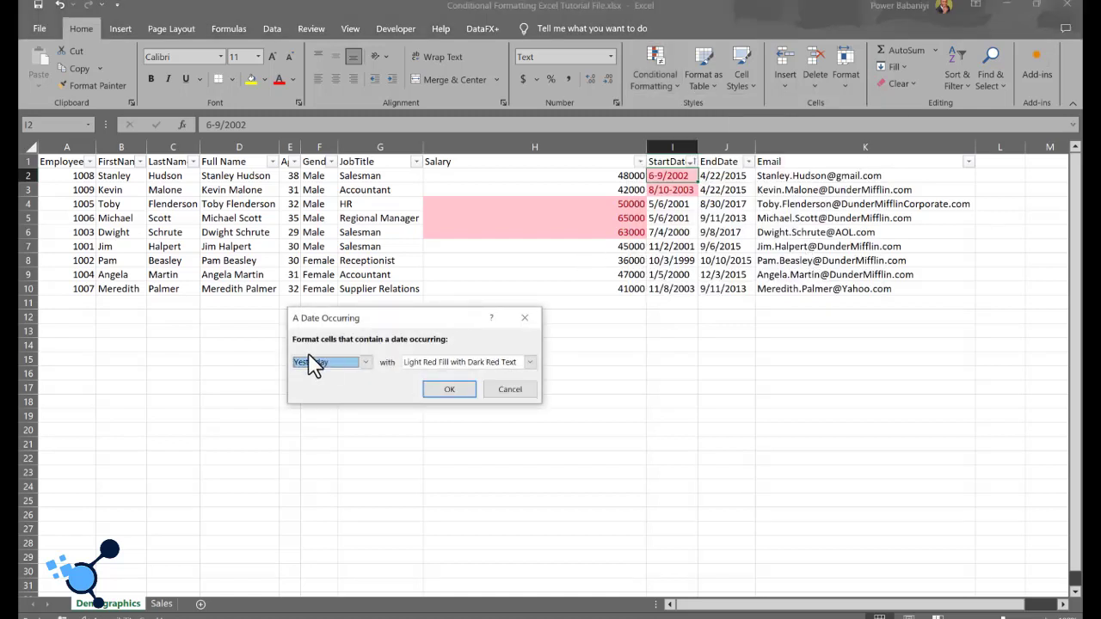
click(366, 362)
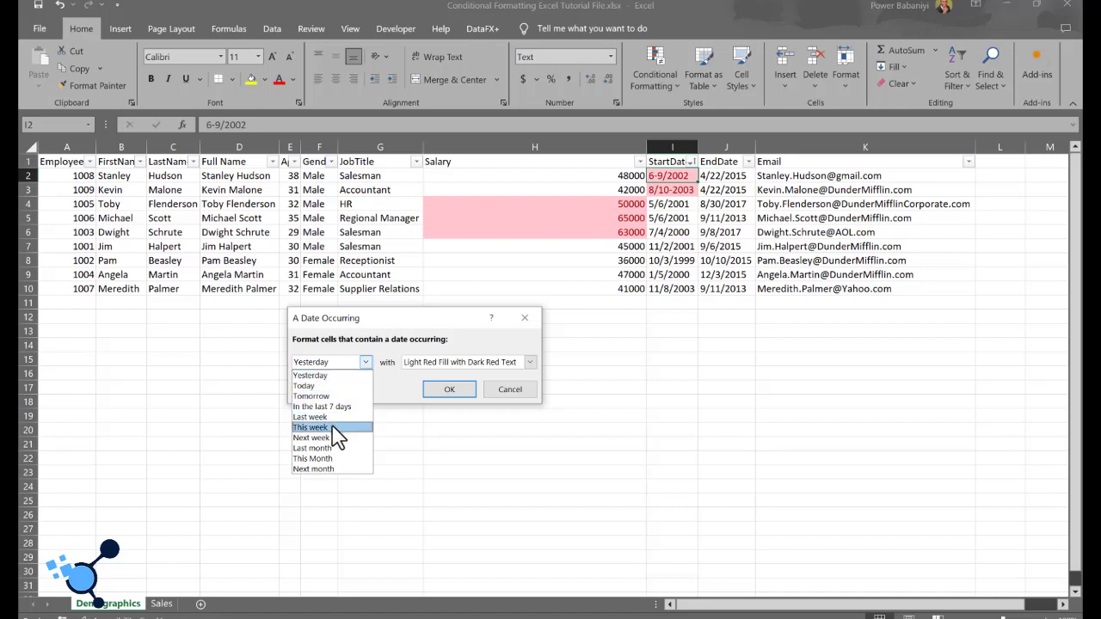
click(504, 397)
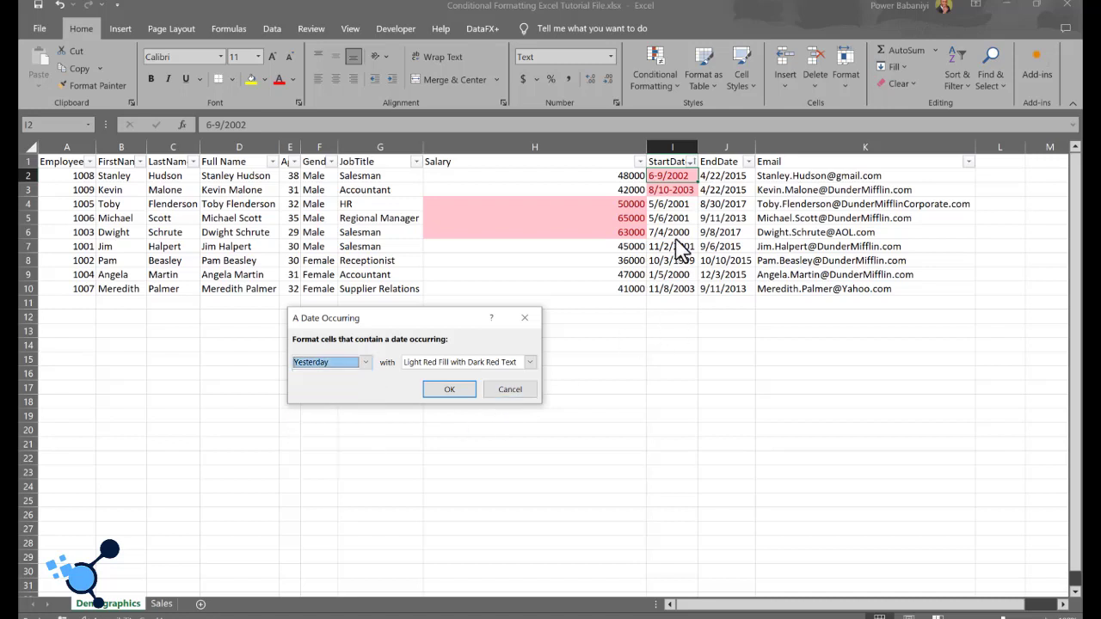
click(509, 392)
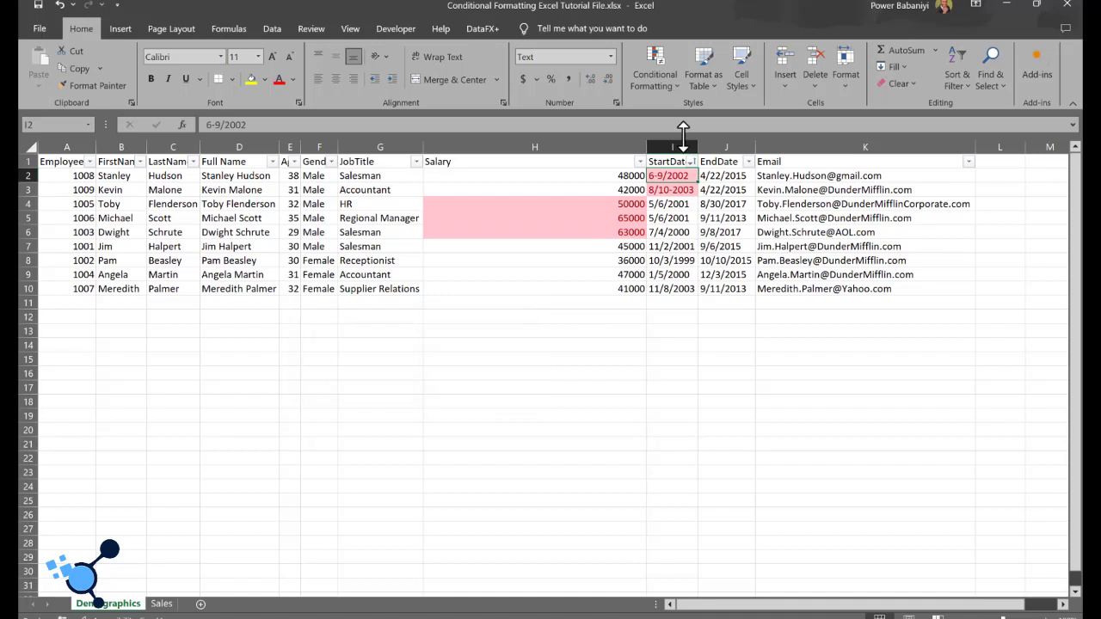
Step: Try highlighting StartDate column dates occurring last month with Light Red Fill with Dark Red Text
click(682, 142)
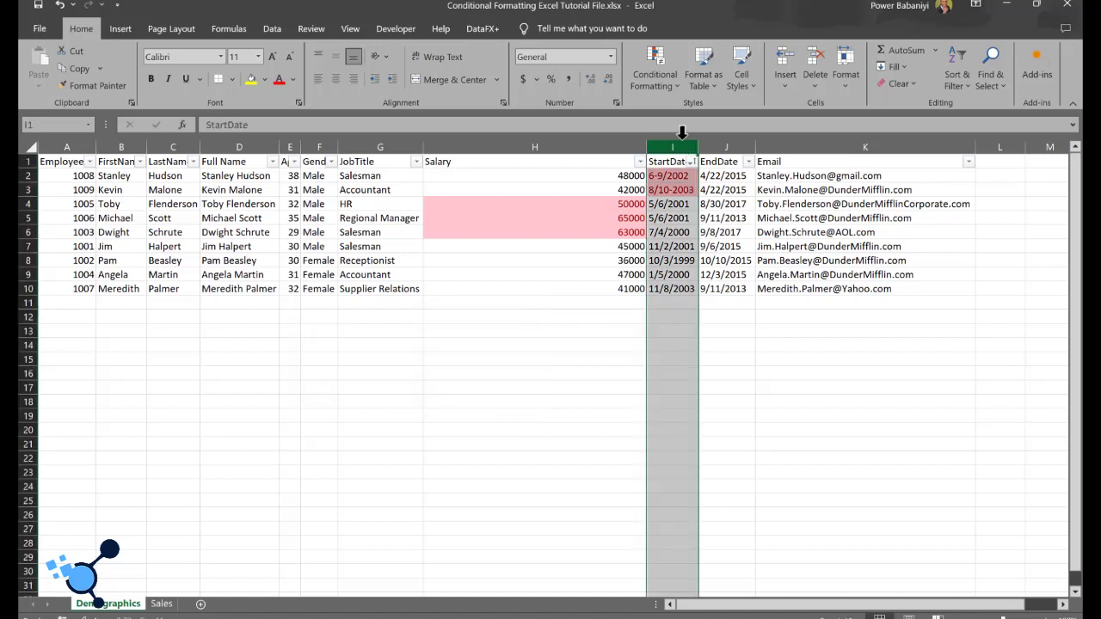
click(662, 85)
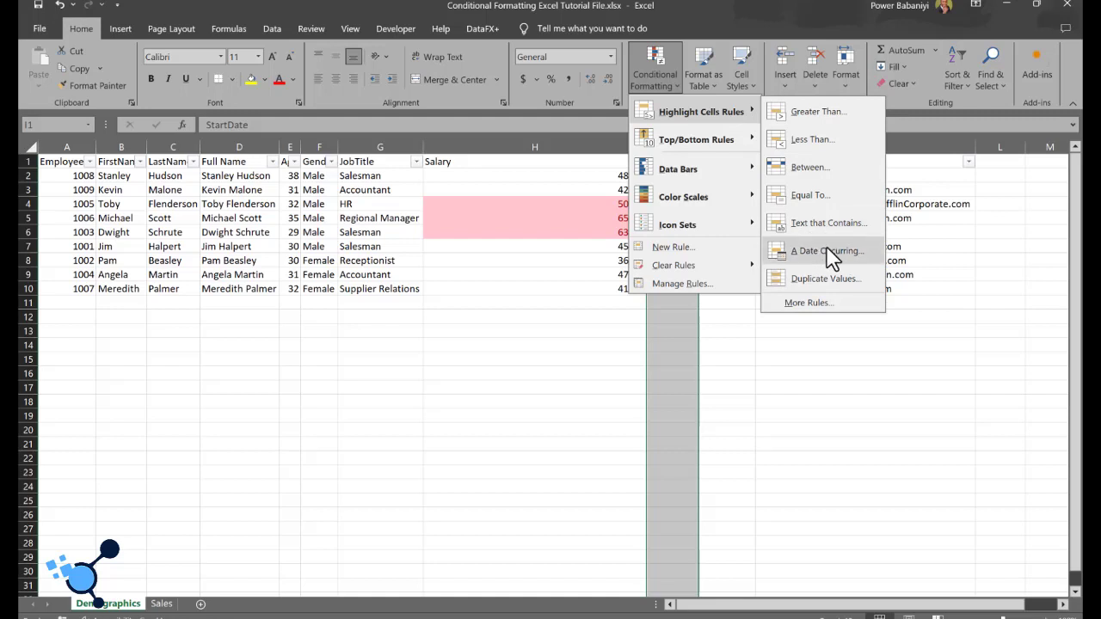
click(826, 251)
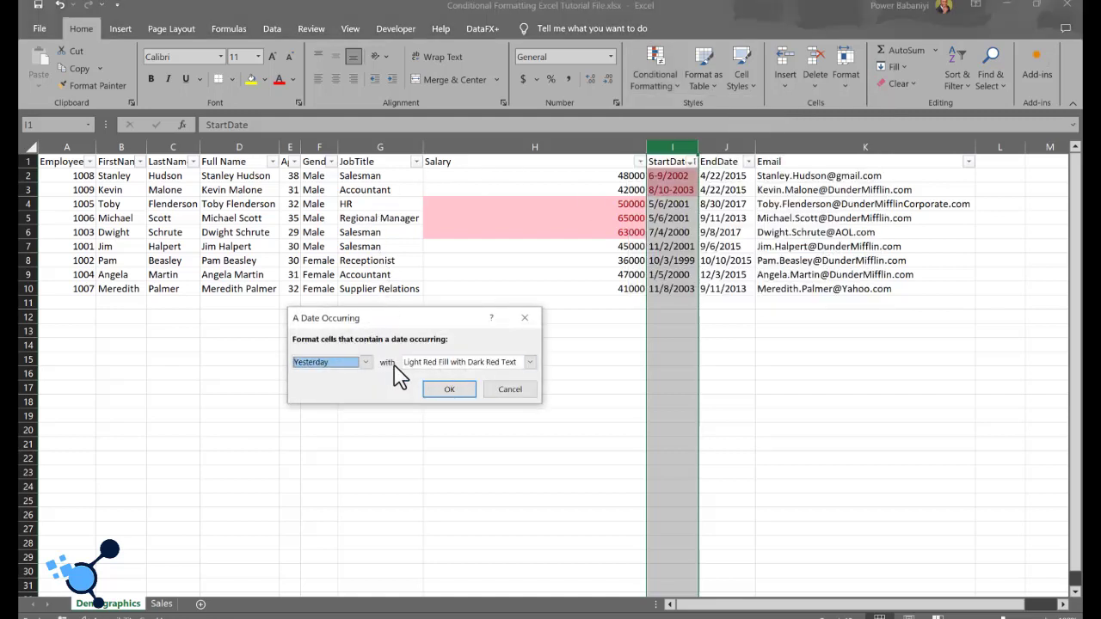
click(365, 362)
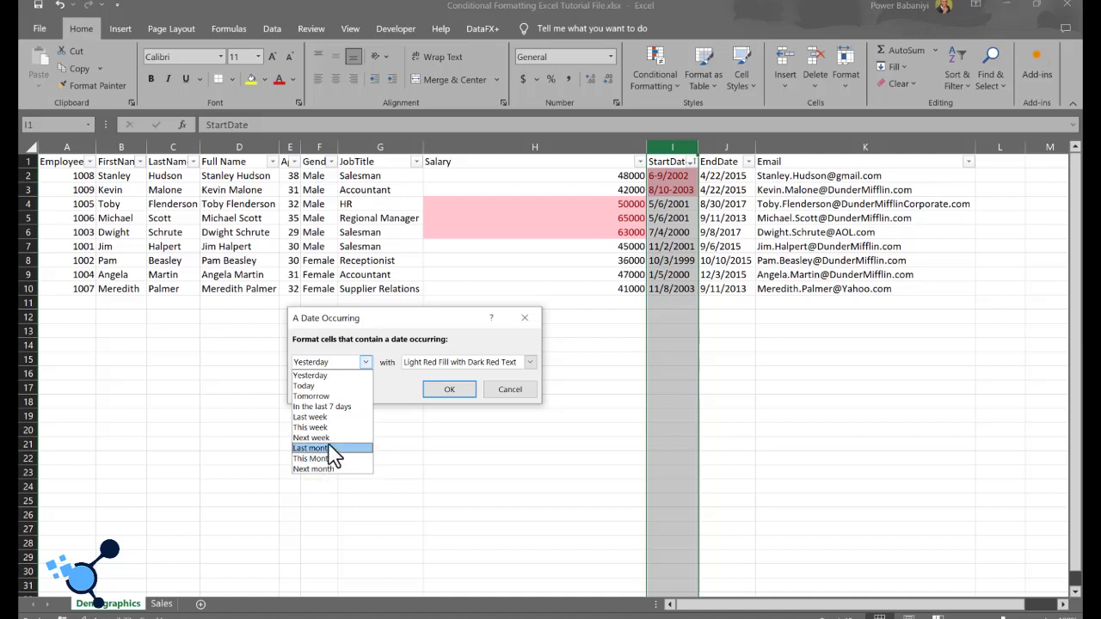
click(331, 447)
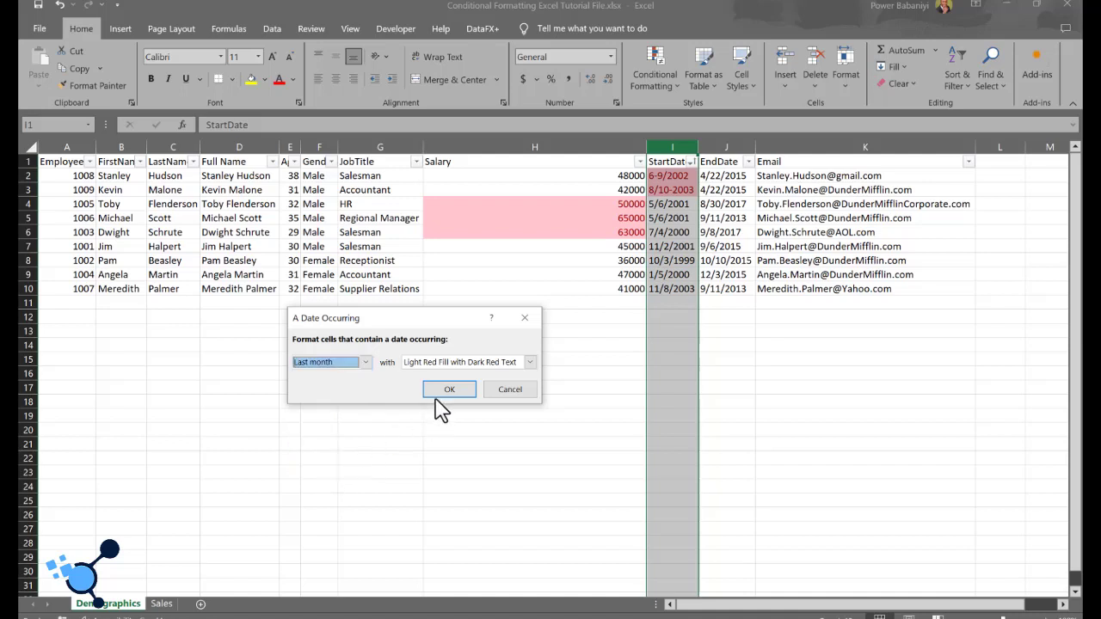
click(457, 389)
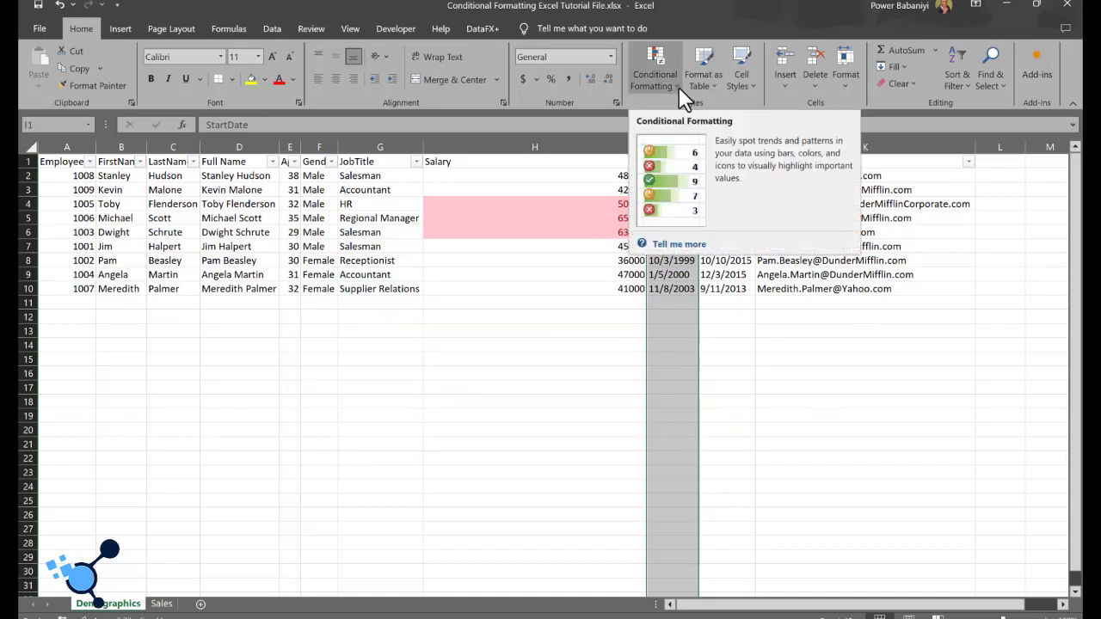
click(627, 352)
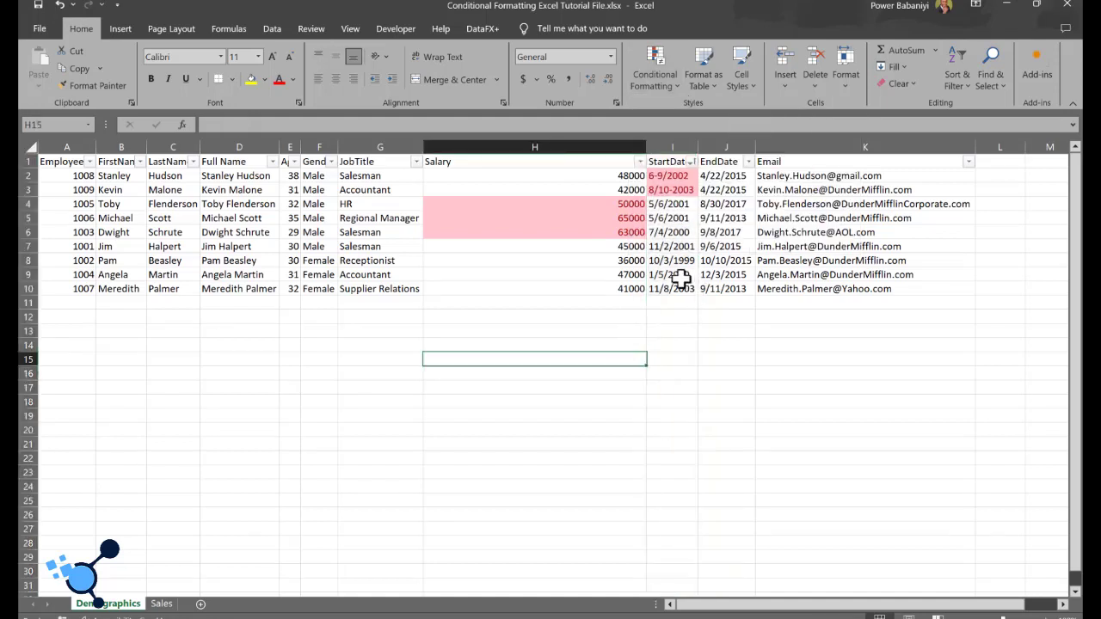
Step: Change the year of the StartDate entry in I10 so it reads 11/8/2023
click(684, 291)
double_click(688, 290)
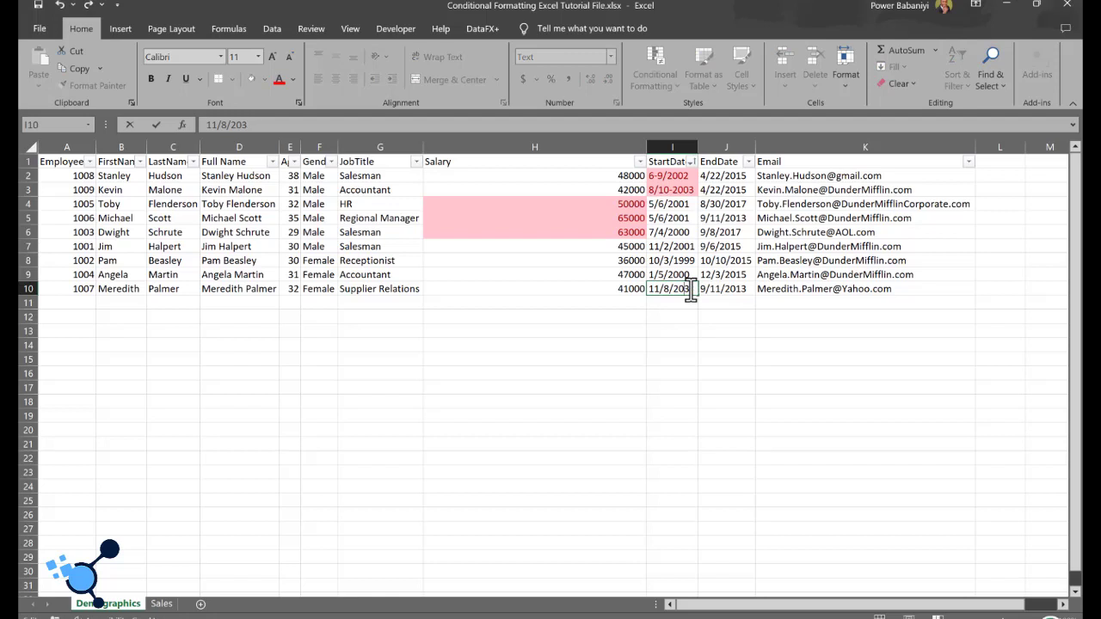
text(2)
click(690, 330)
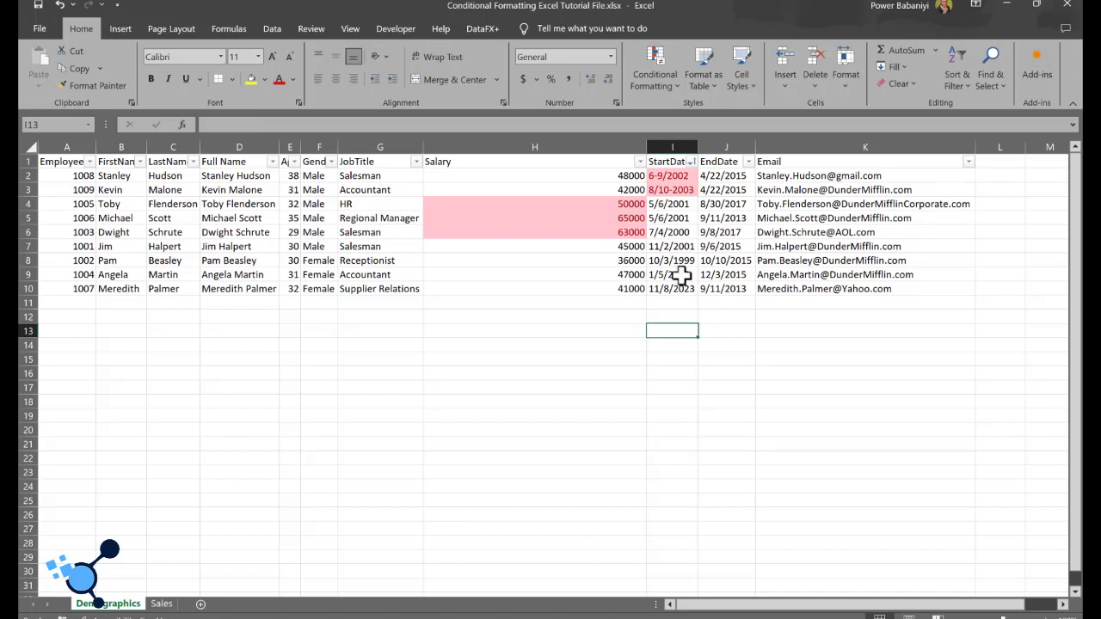
Step: Clear the conditional formatting rules from the StartDate column (I) only
click(680, 274)
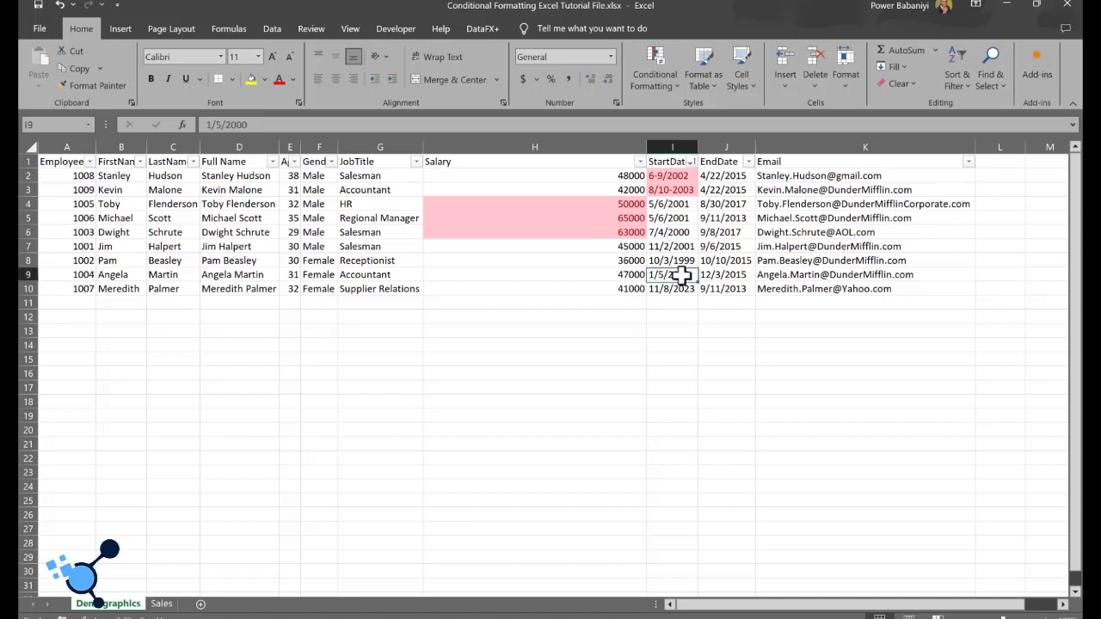
click(682, 146)
click(668, 84)
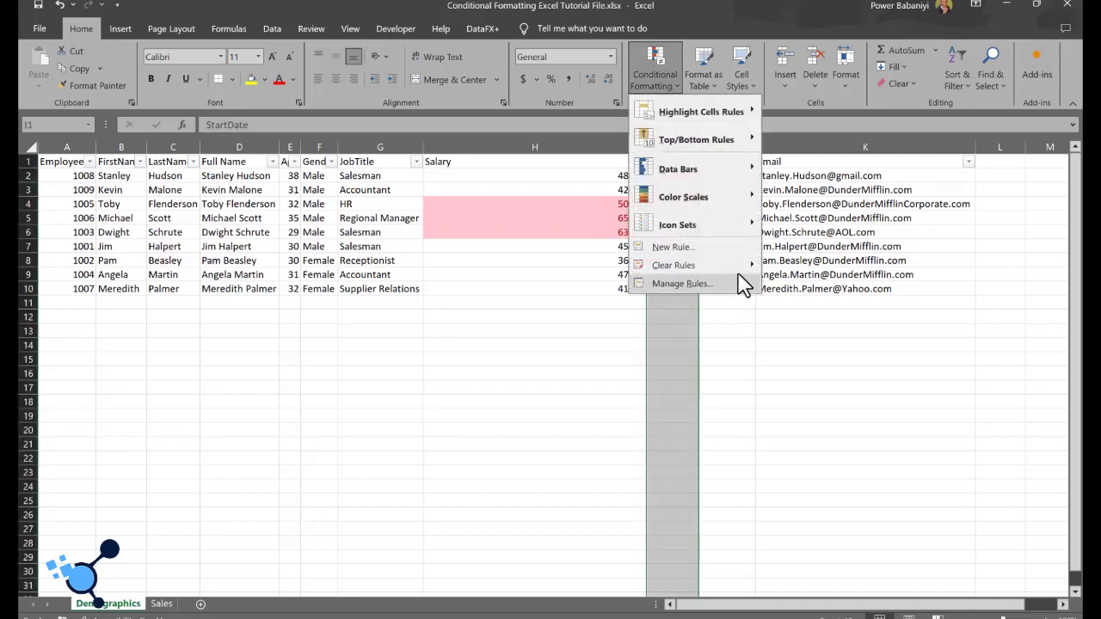
mouse_move(759, 269)
click(800, 270)
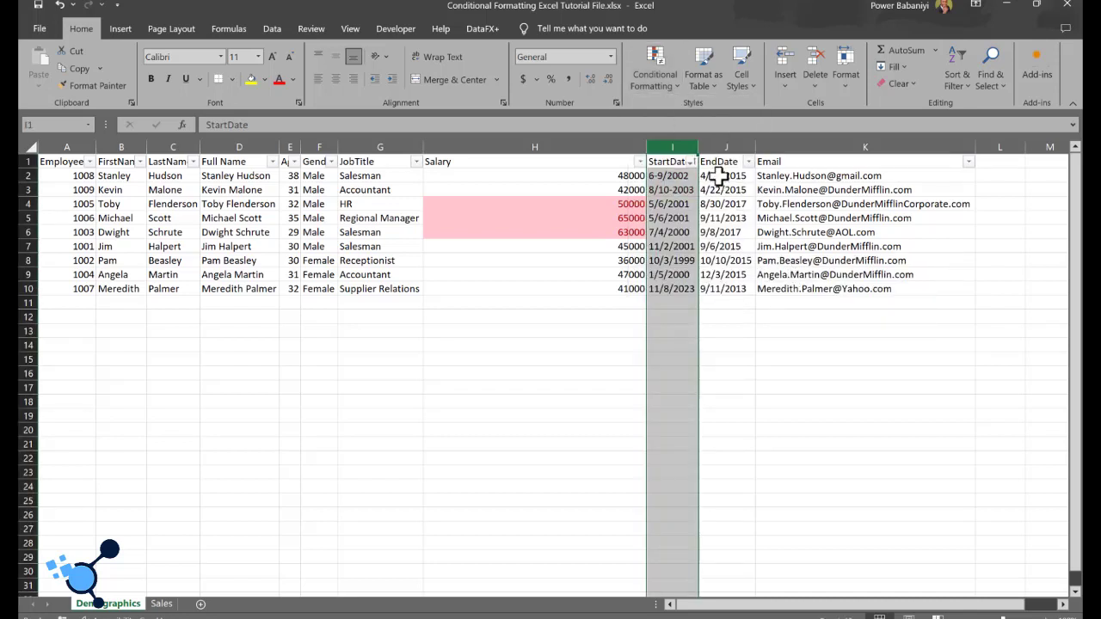
Step: Add a date rule to the StartDate column highlighting dates from last week with Light Red Fill with Dark Red Text
click(667, 77)
mouse_move(731, 114)
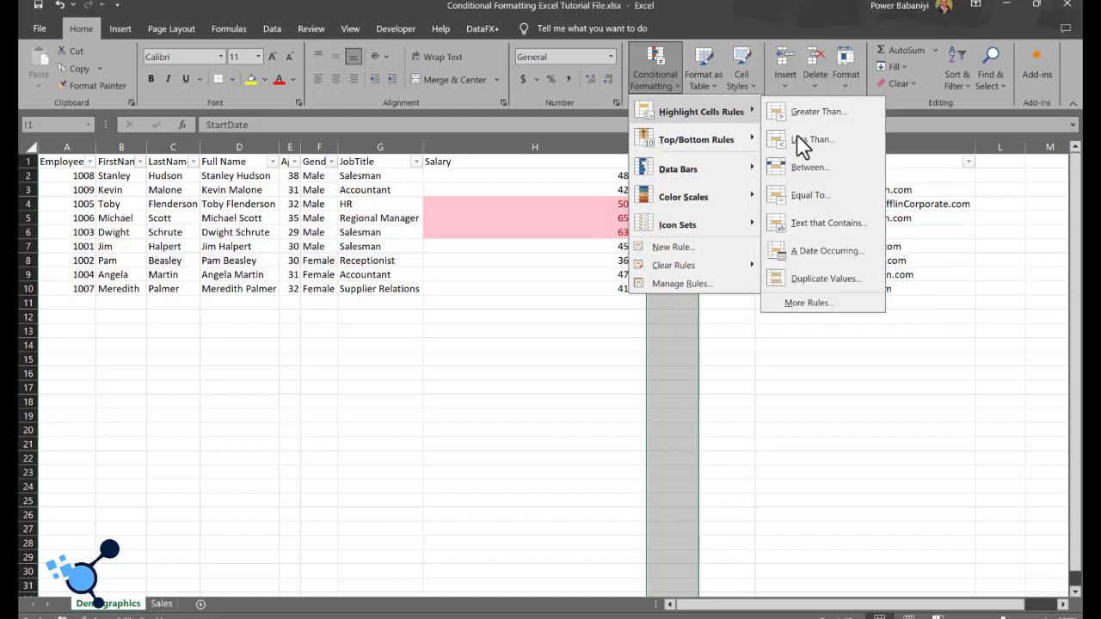
click(841, 254)
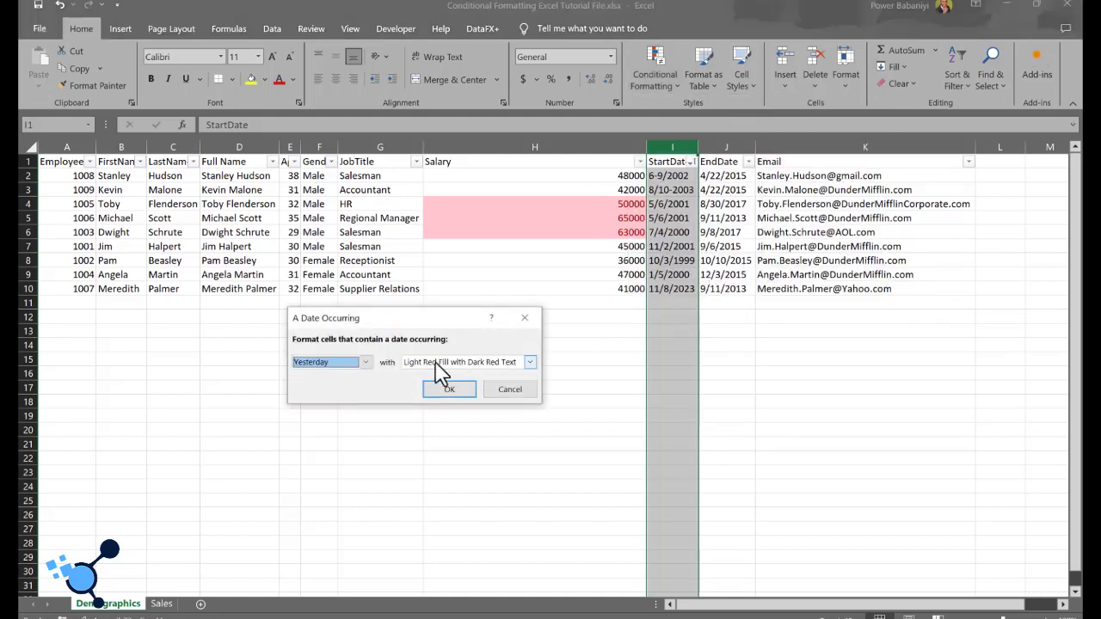
click(365, 362)
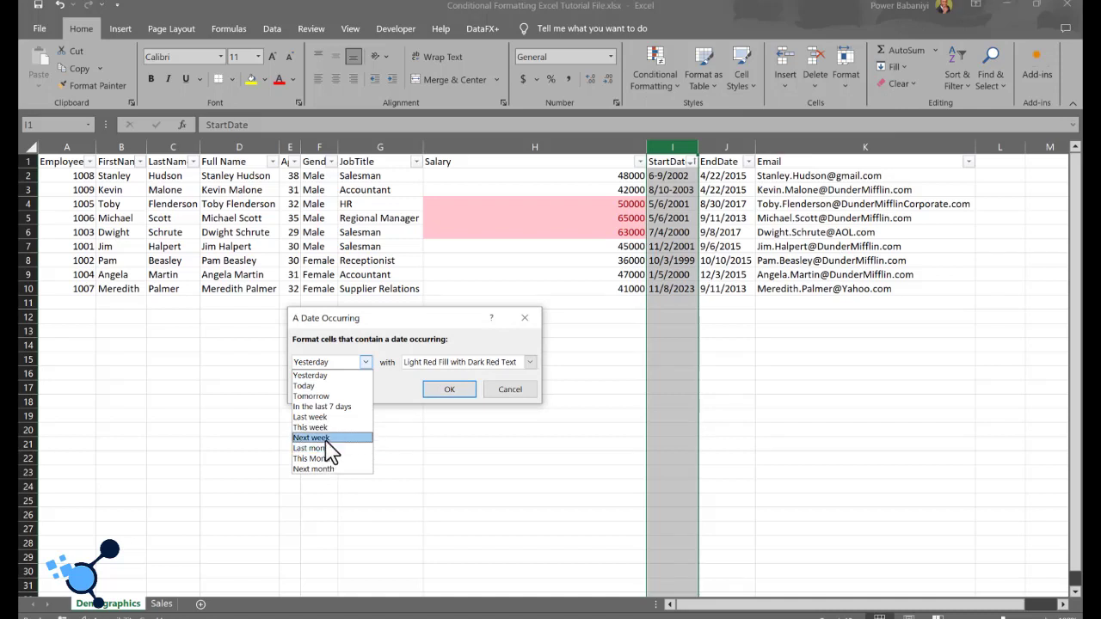
click(330, 417)
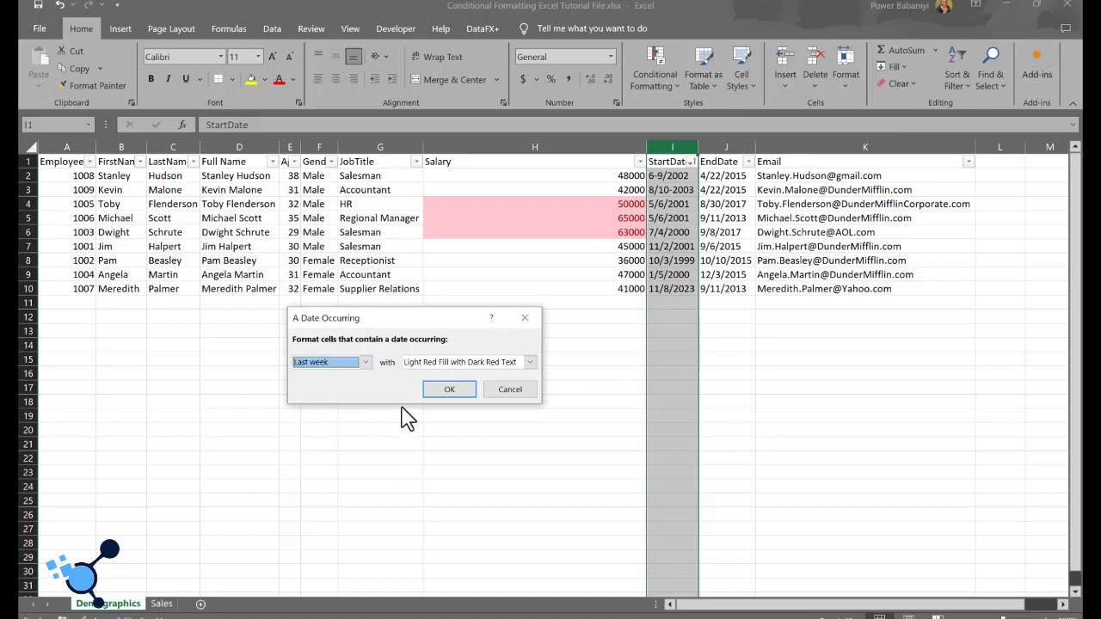
click(470, 394)
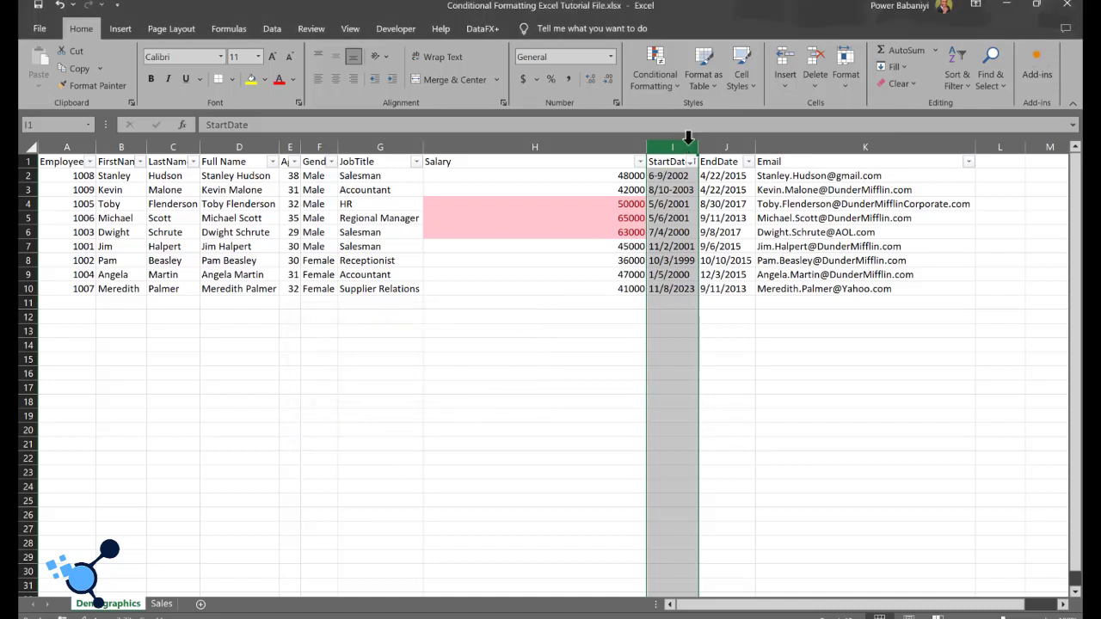
Step: Add another date rule to the StartDate column highlighting last month's dates with Light Red Fill with Dark Red Text
click(676, 77)
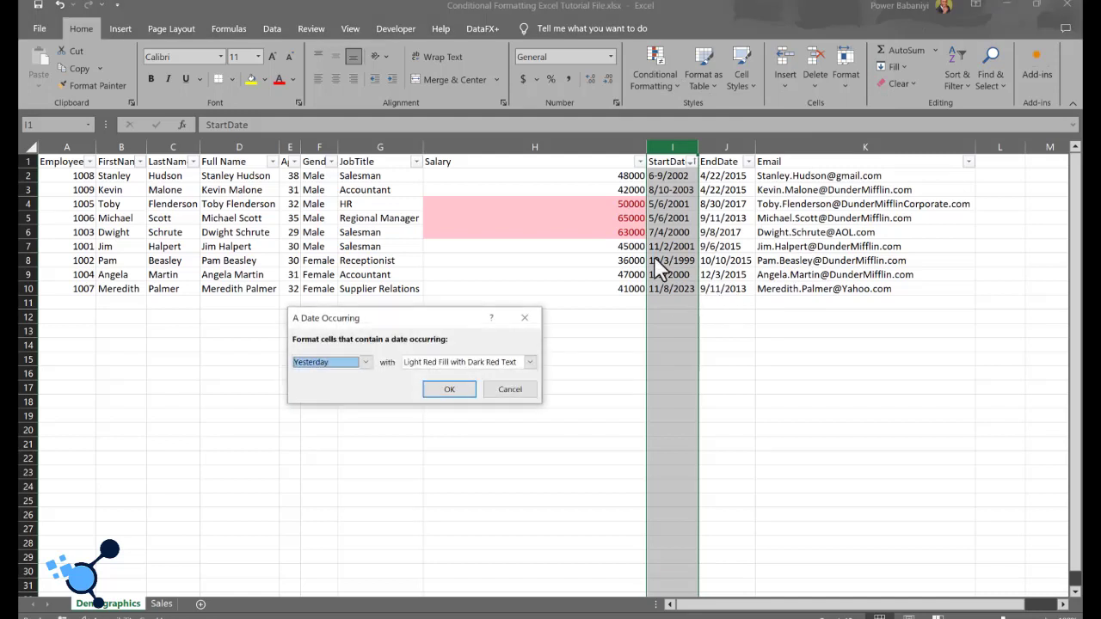
click(365, 363)
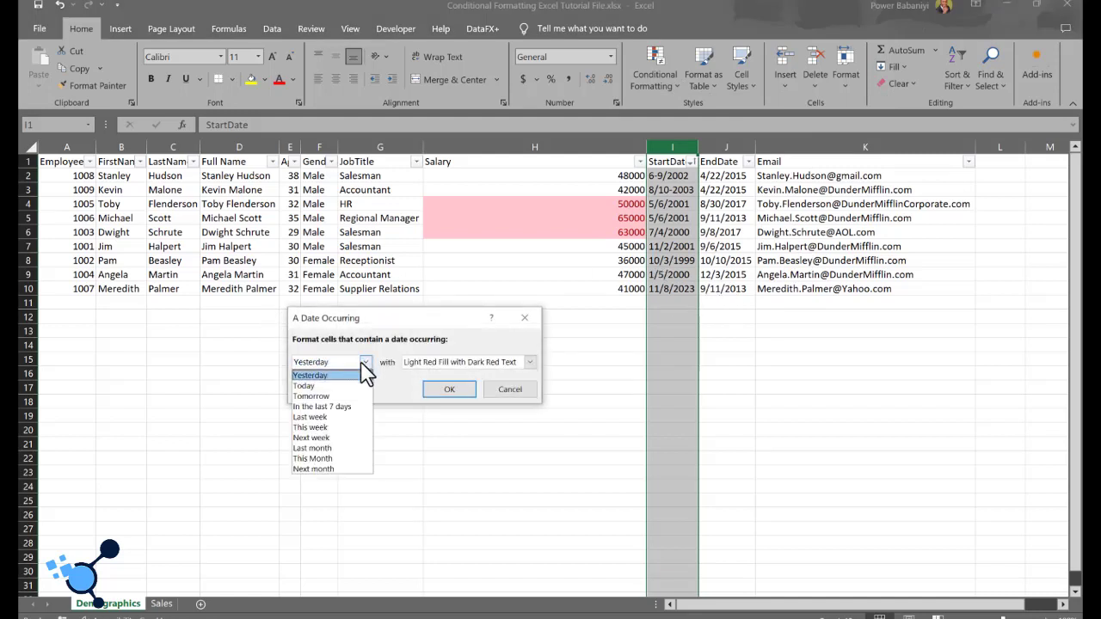
click(328, 449)
click(442, 394)
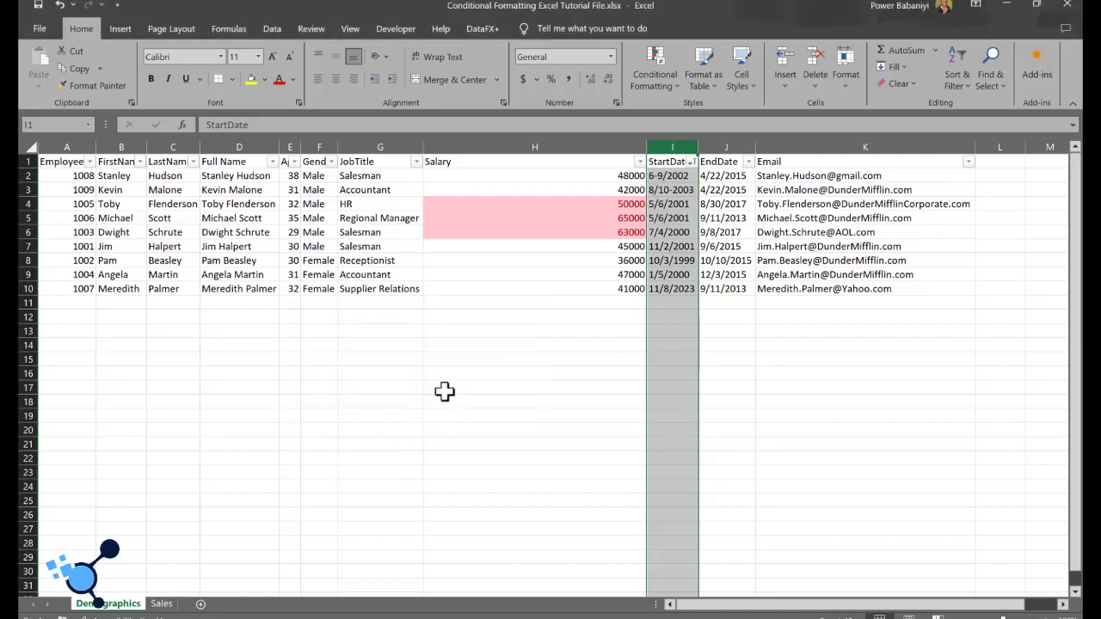
Step: Change the month of the StartDate entry in I10 so it reads 10/8/2023
double_click(664, 290)
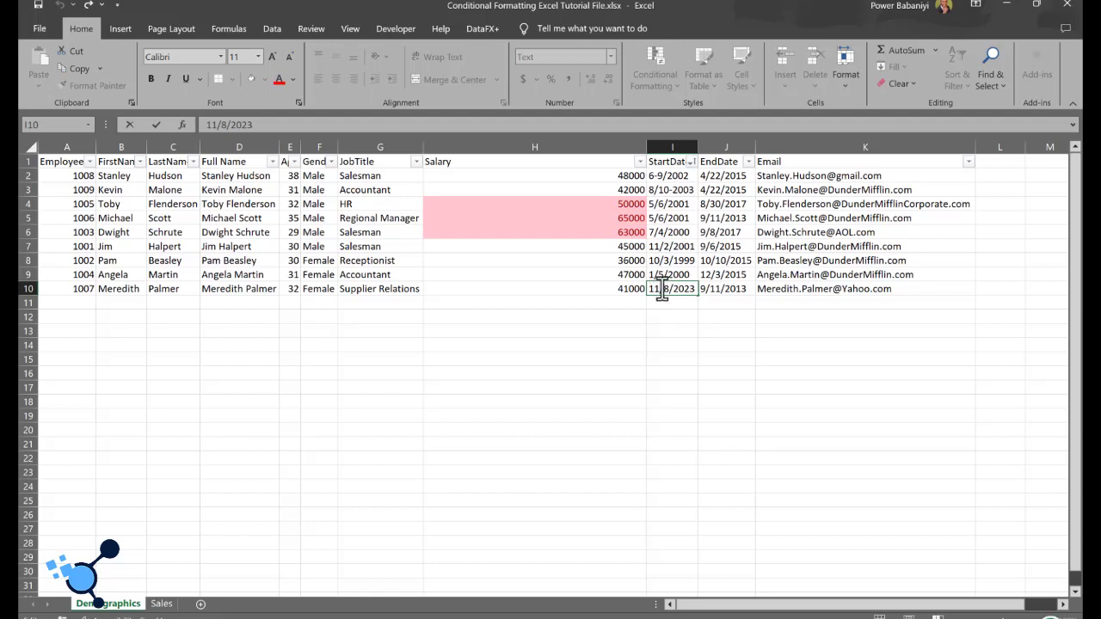
key(BackSpace)
text(0)
key(Return)
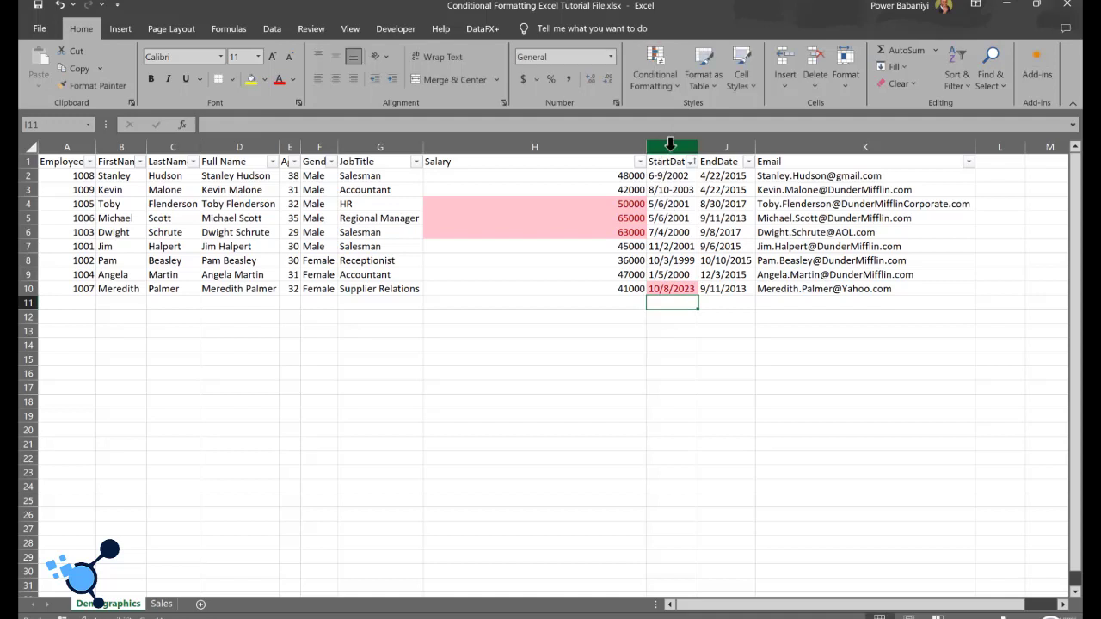
click(662, 290)
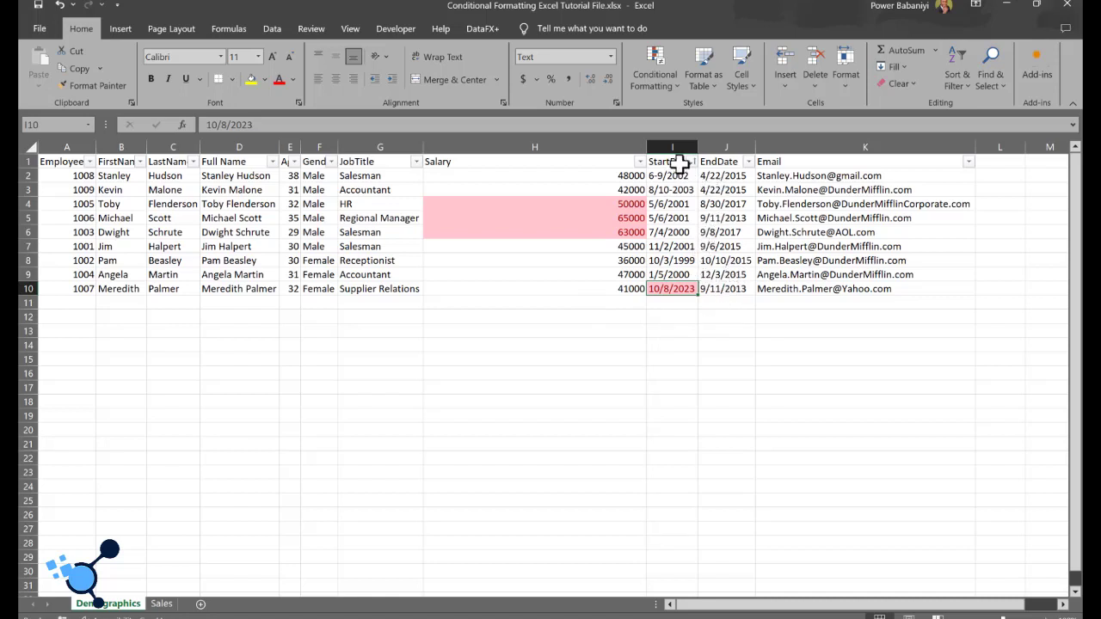
Step: Clear the conditional formatting rules from the Salary column (H) only, and select the StartDate column
drag(672, 143, 591, 140)
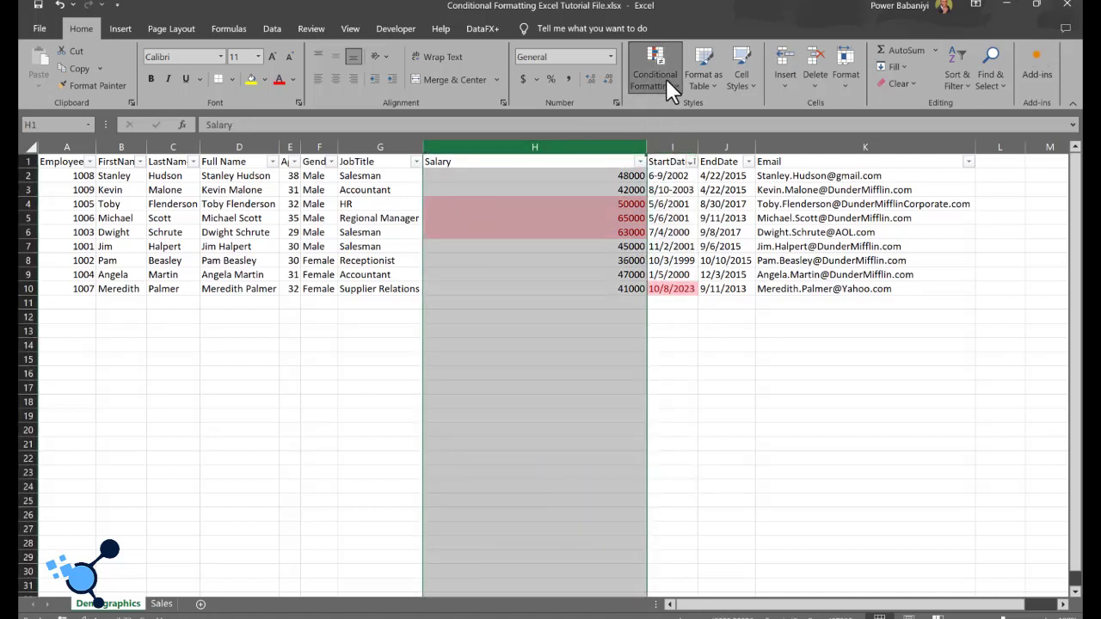
click(666, 79)
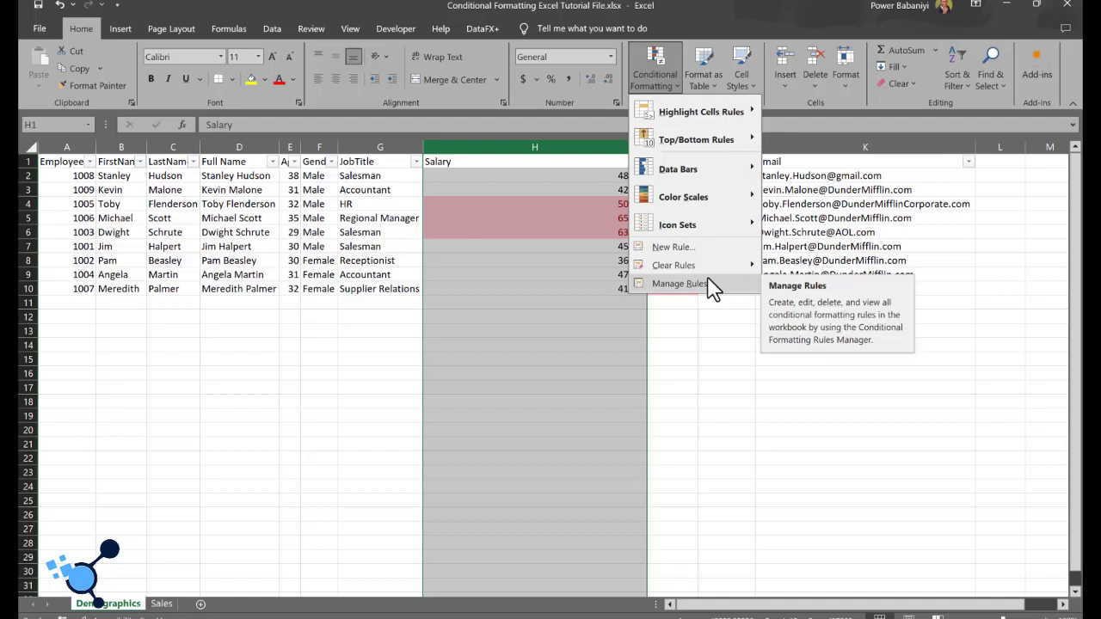
mouse_move(710, 267)
click(808, 268)
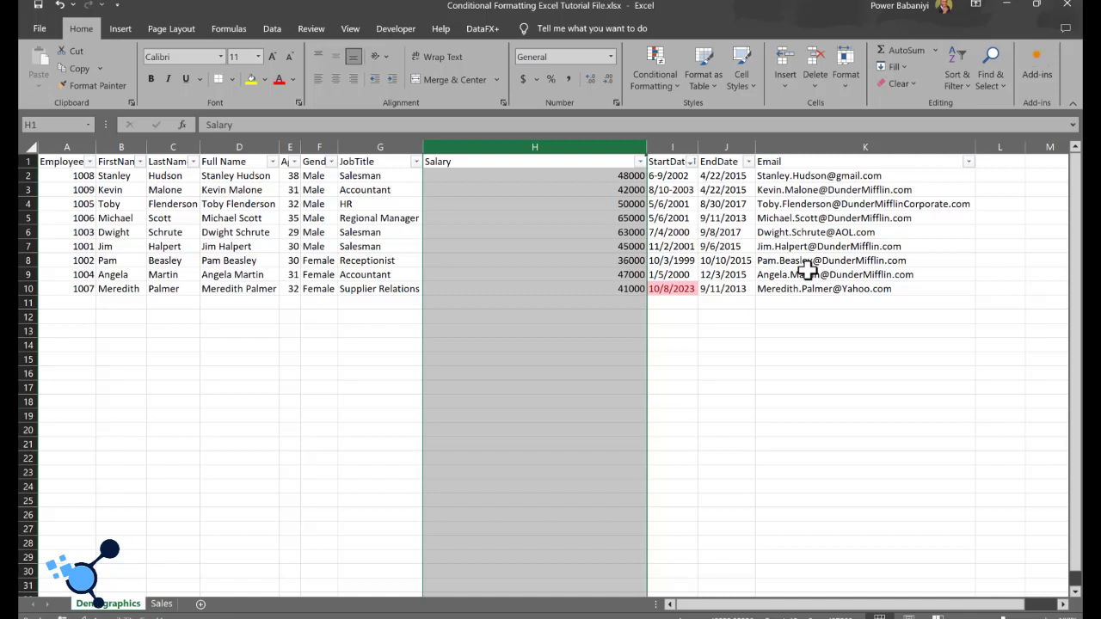
click(686, 148)
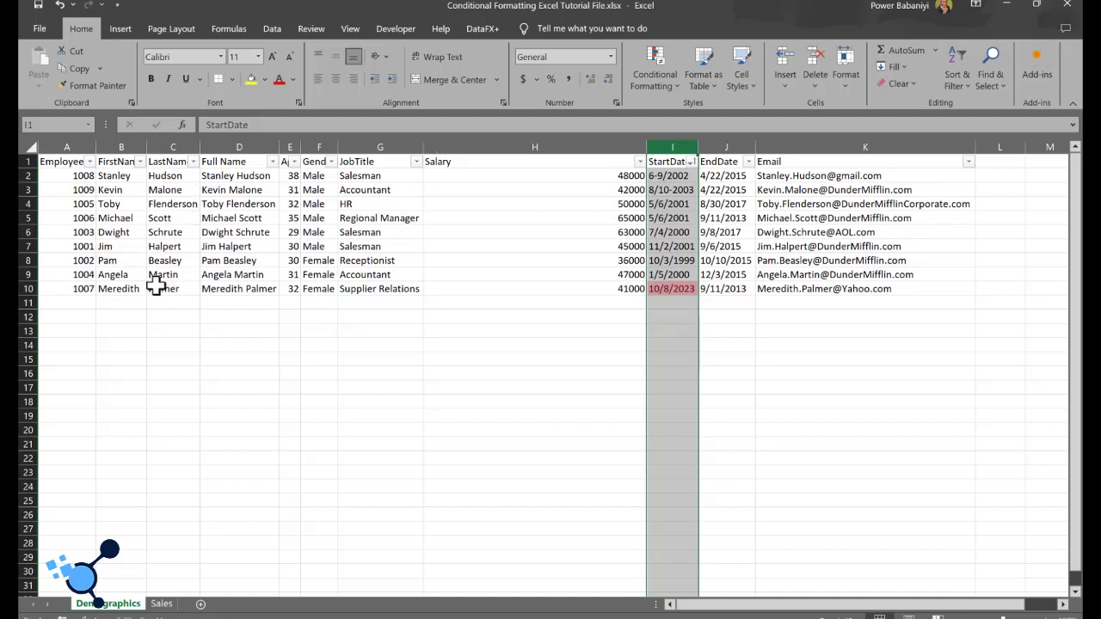
Step: Replace the last name in C10 with the same surname as in C2
click(172, 176)
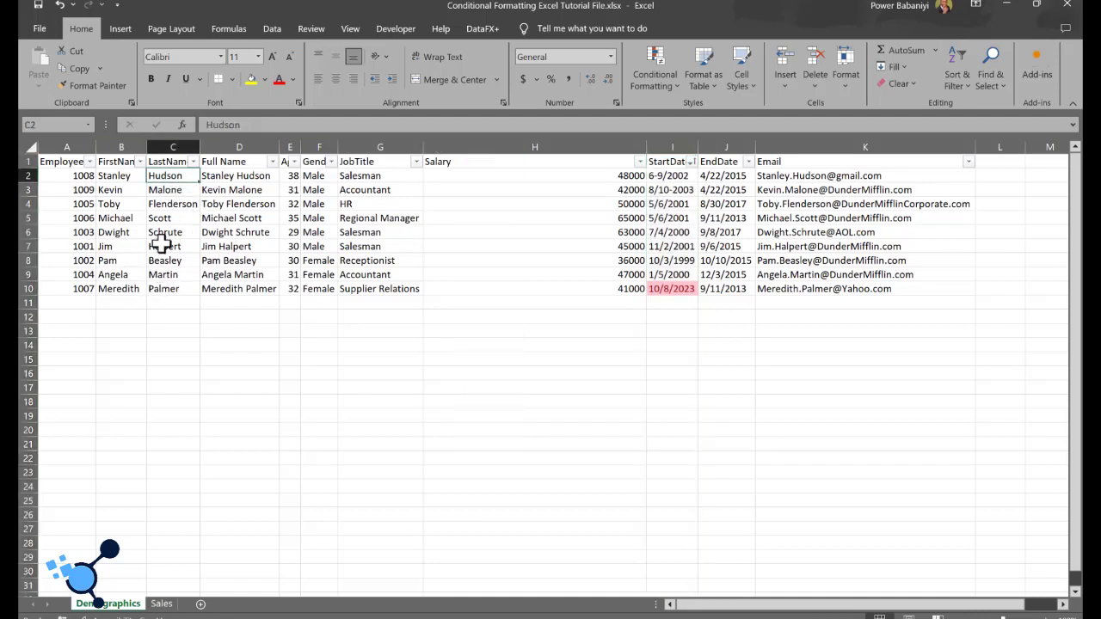
click(172, 291)
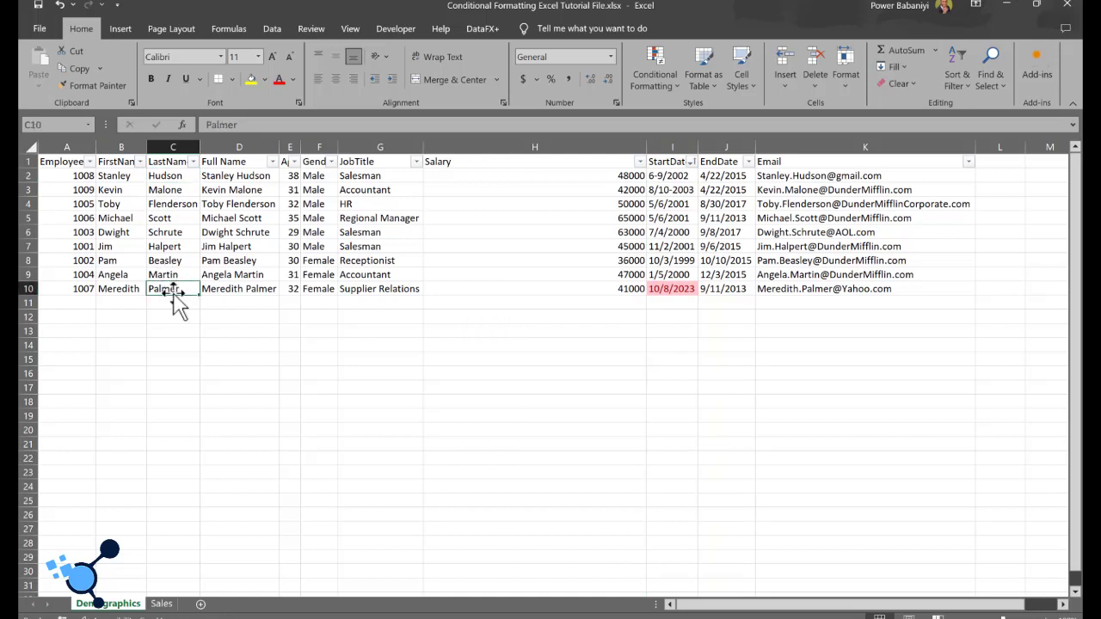
text(Hudson)
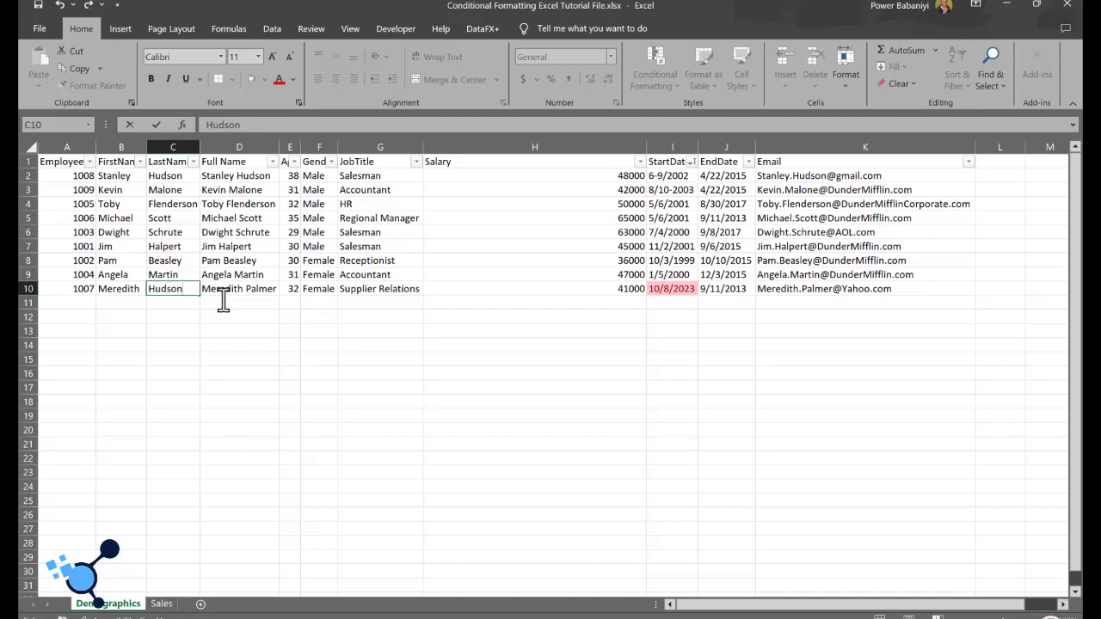
click(183, 330)
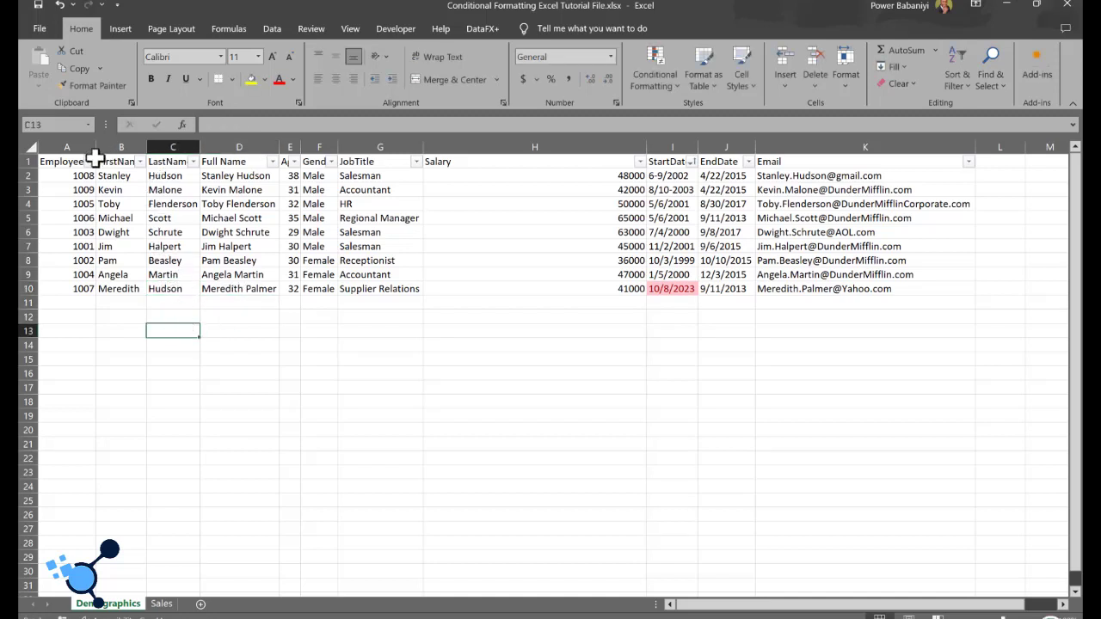
Step: Filter the LastName column to show only the rows with the surname in C2, using the filter's search
click(165, 147)
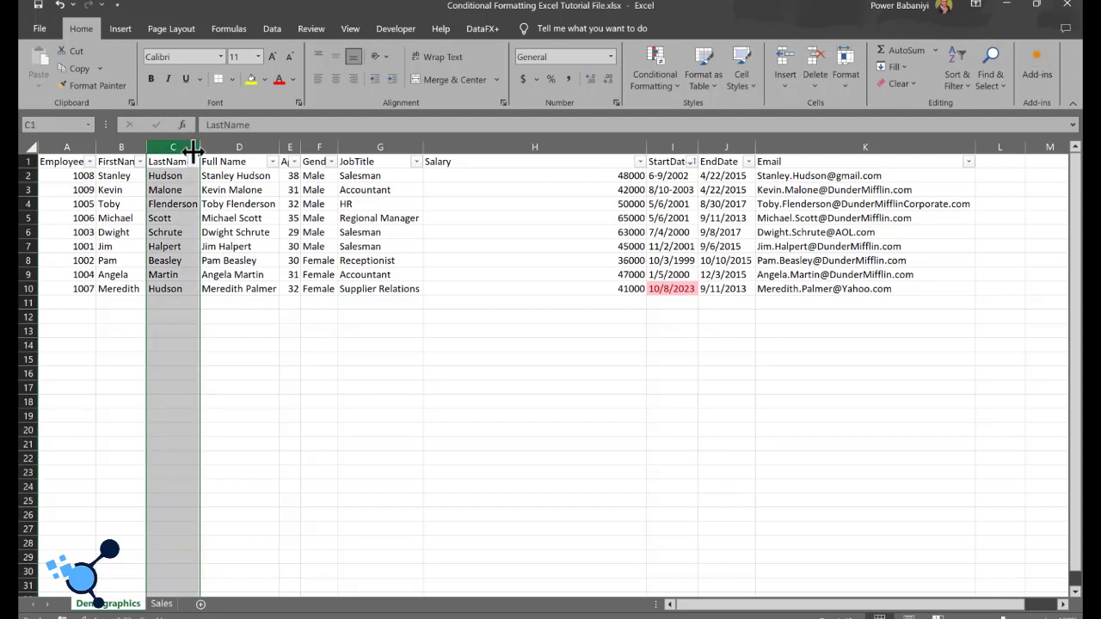
click(193, 162)
click(294, 304)
click(193, 162)
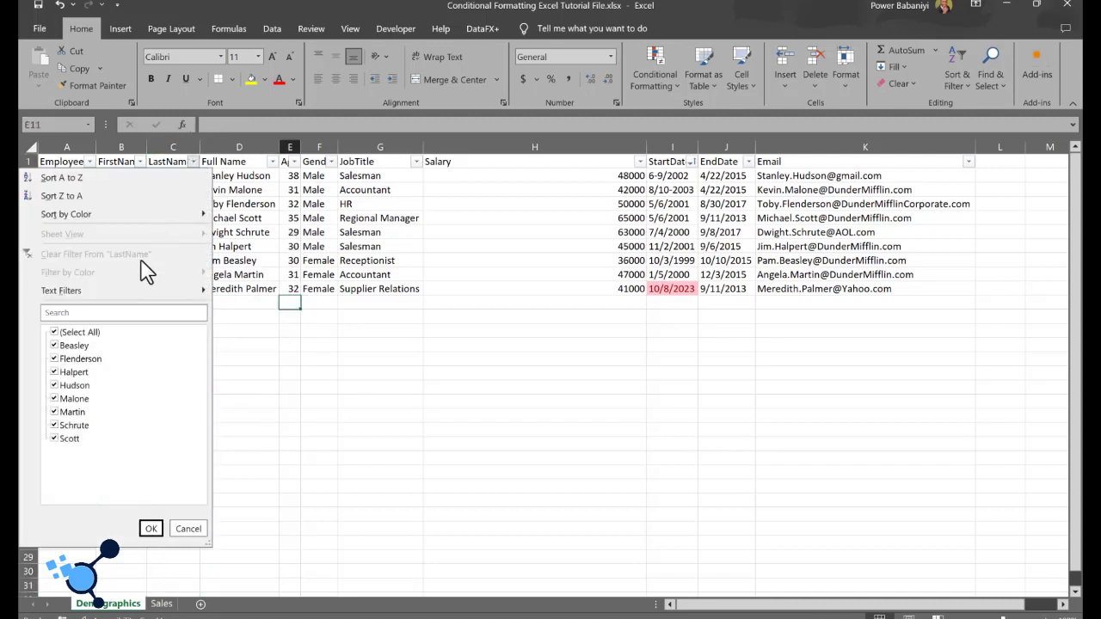
click(53, 332)
click(80, 313)
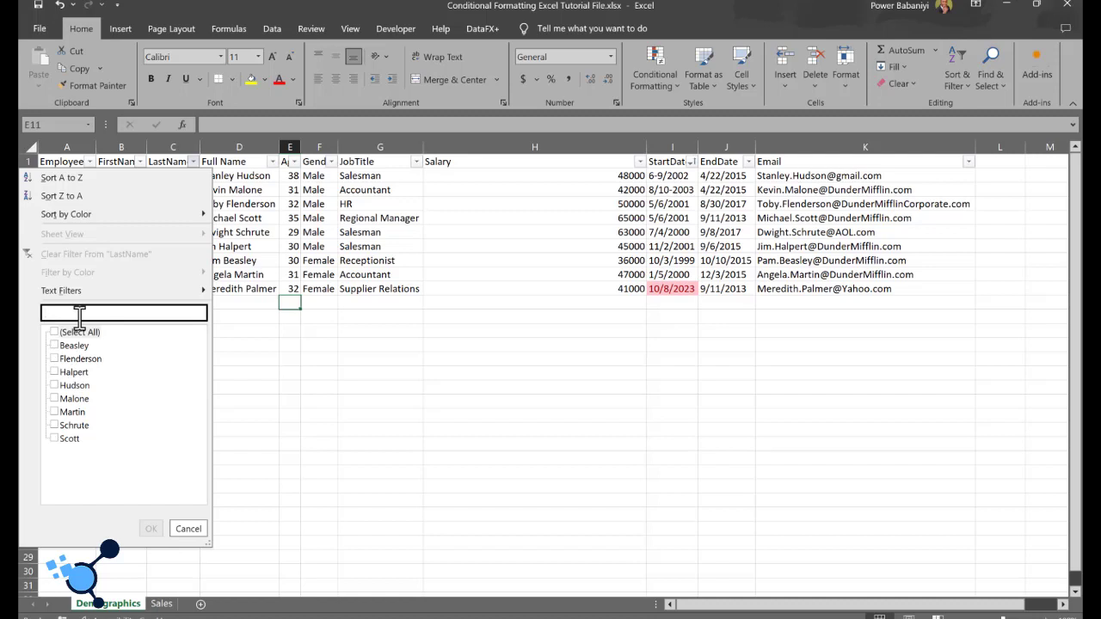
text(Hudsin)
key(BackSpace)
key(BackSpace)
text(on)
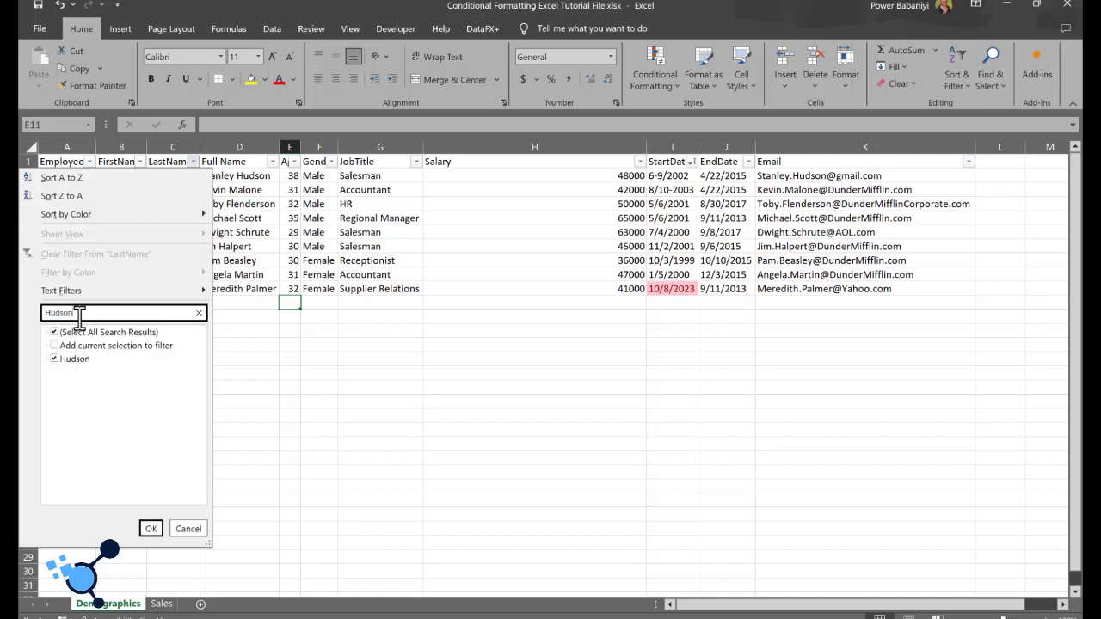
click(151, 529)
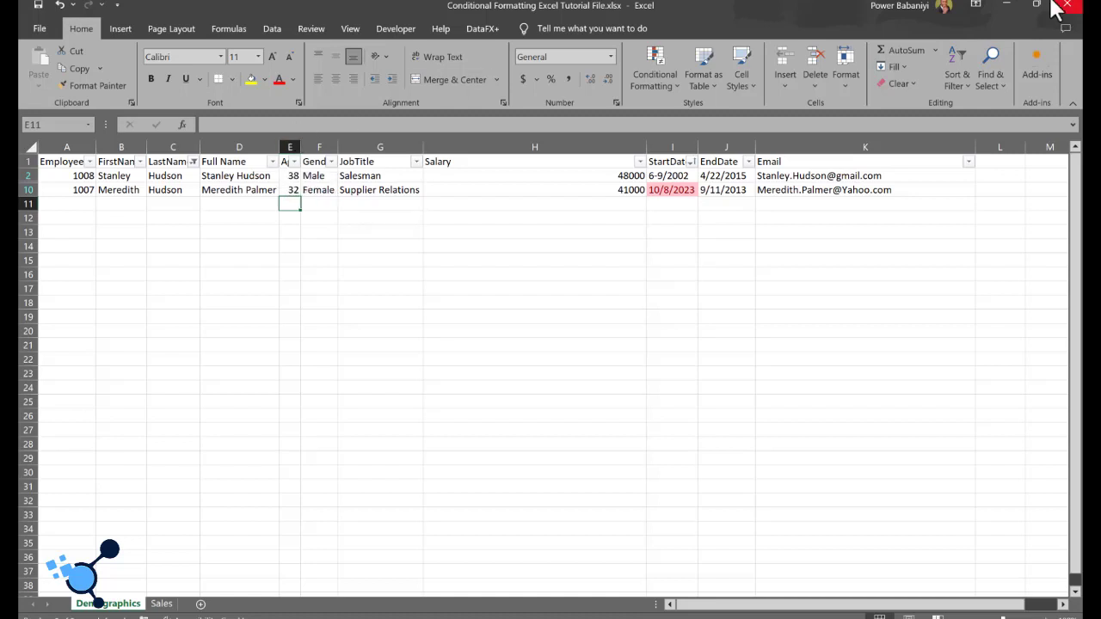
click(660, 82)
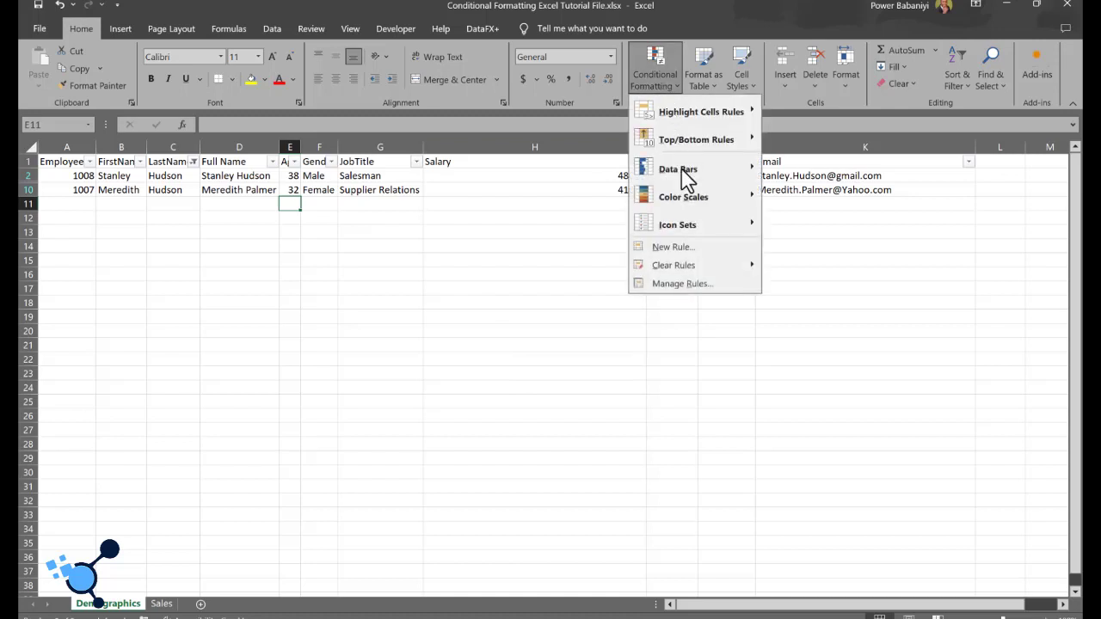
click(712, 249)
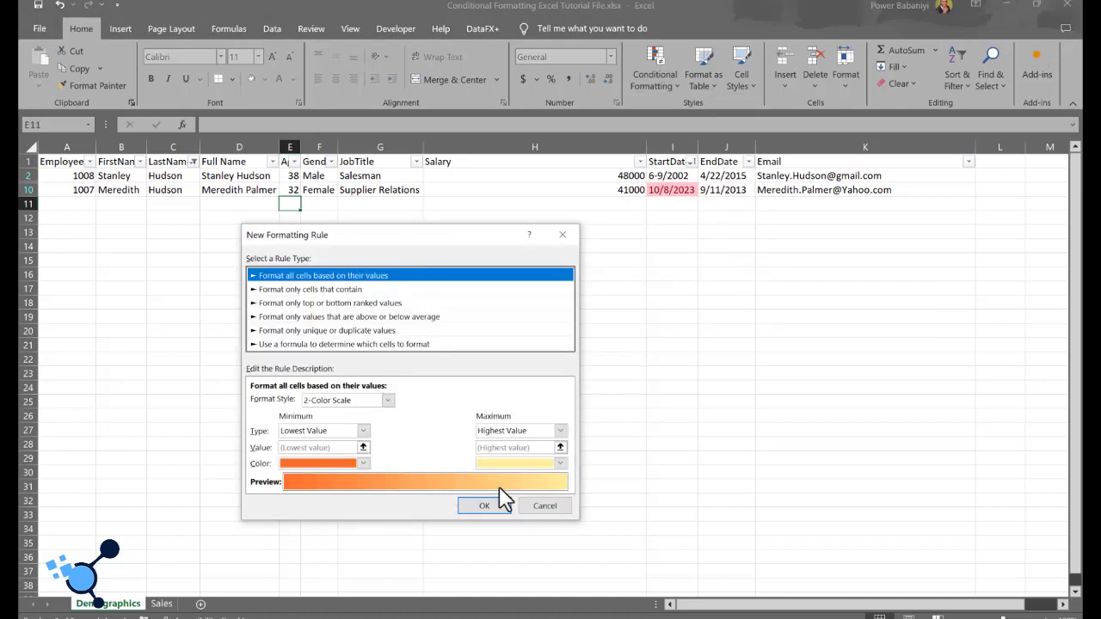
click(540, 509)
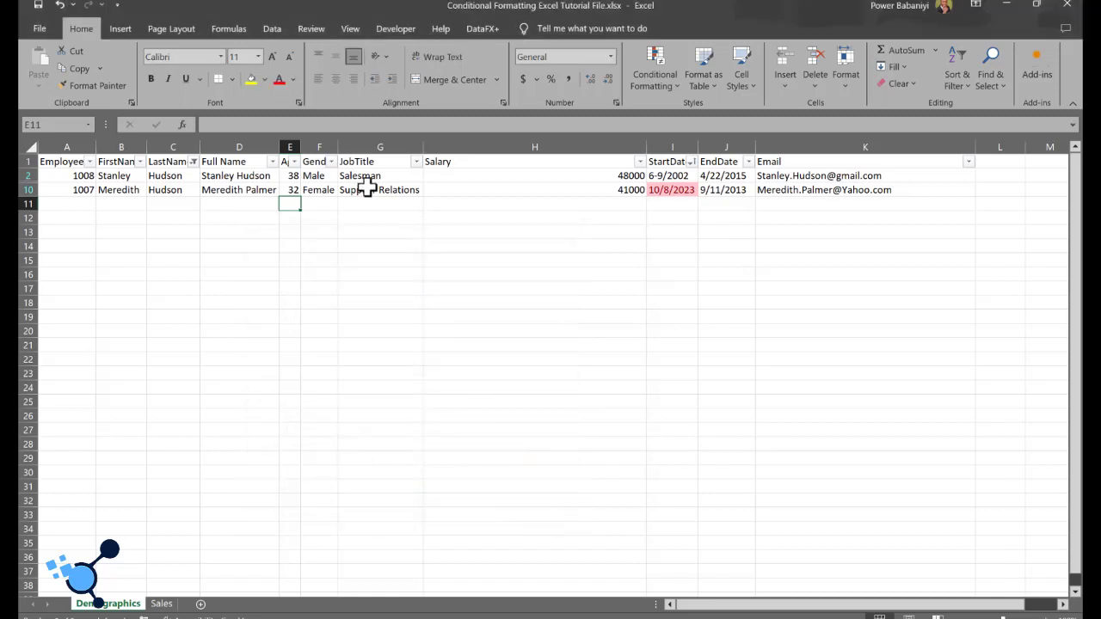